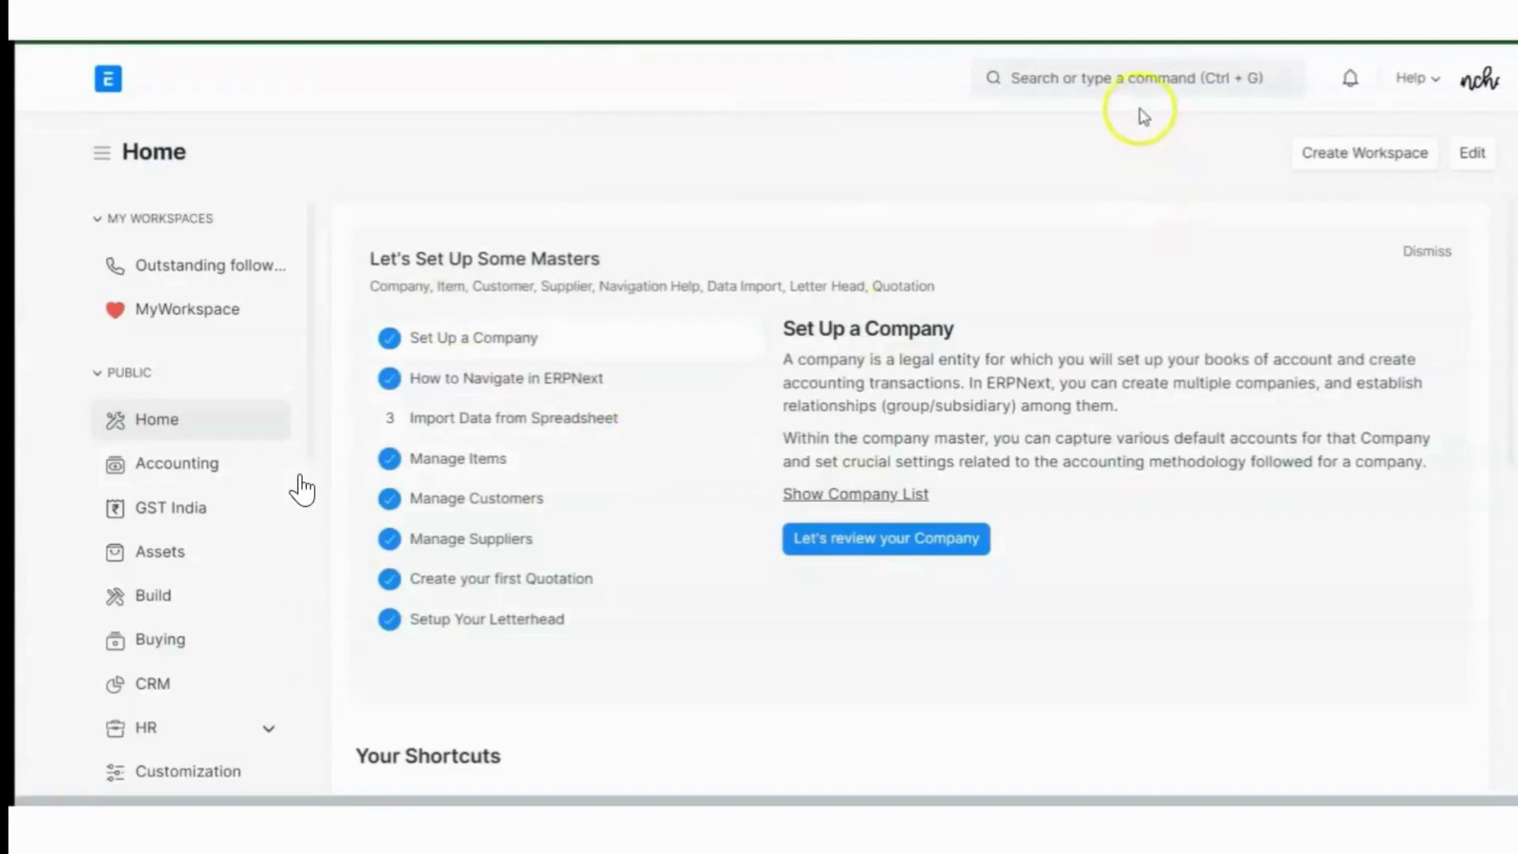
From the User List, create a new user with their email address, first and last name, and save
left_click(1126, 78)
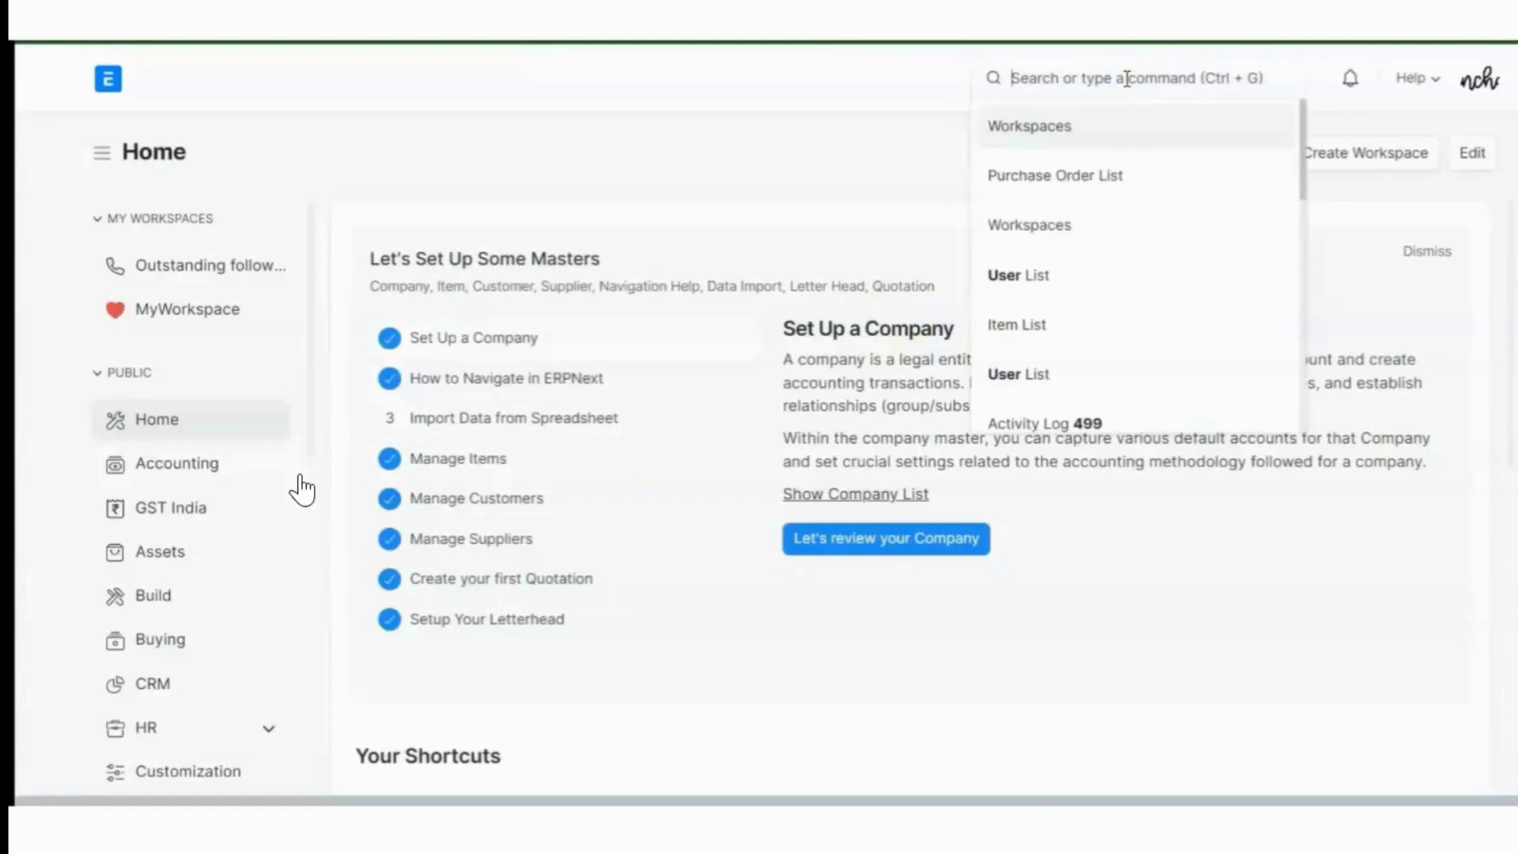
type("user li")
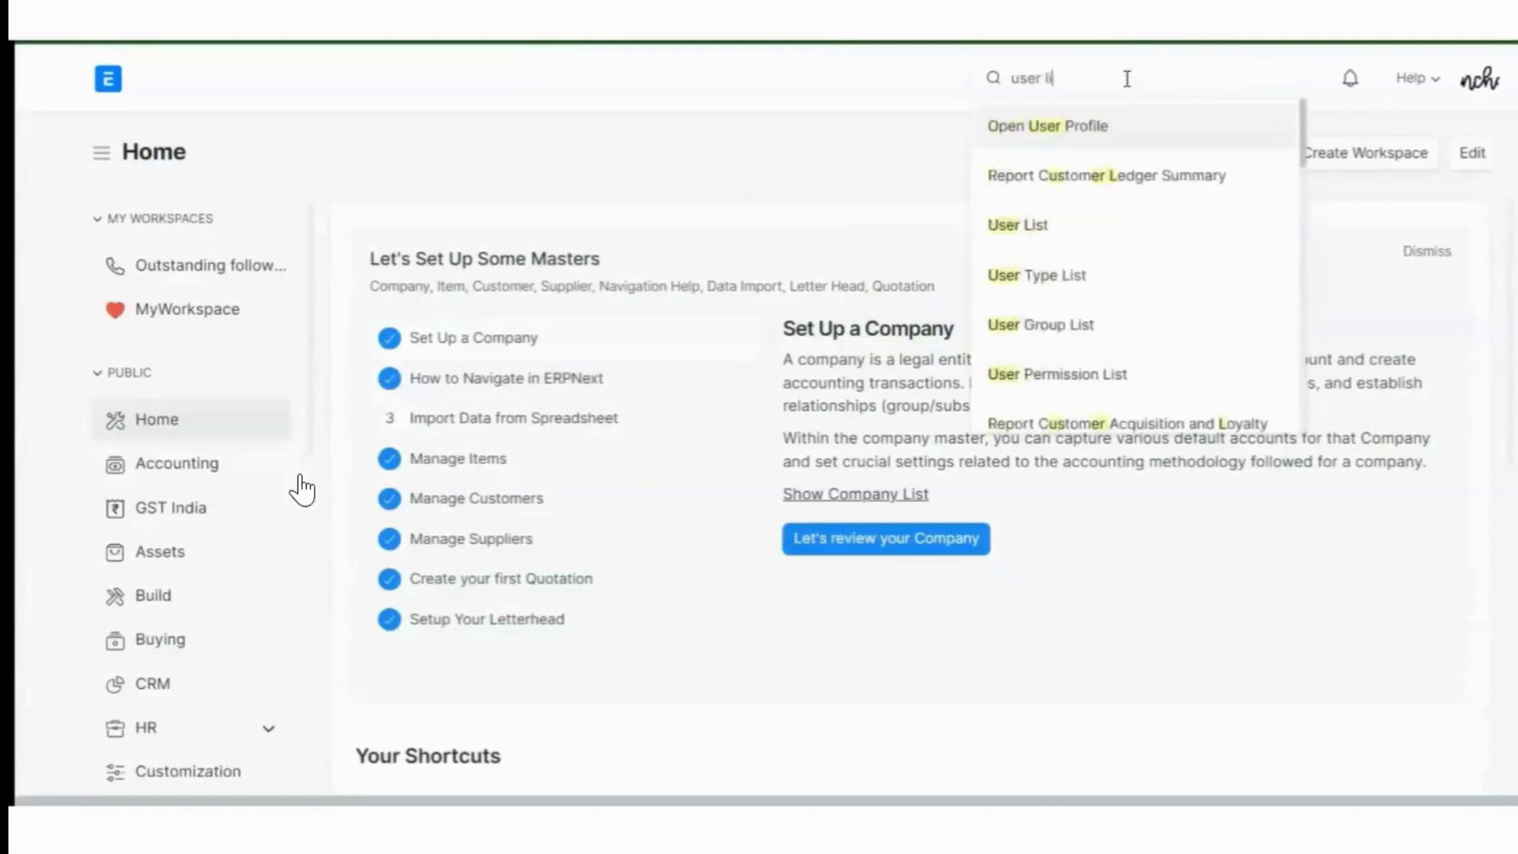
type("st")
left_click(1096, 125)
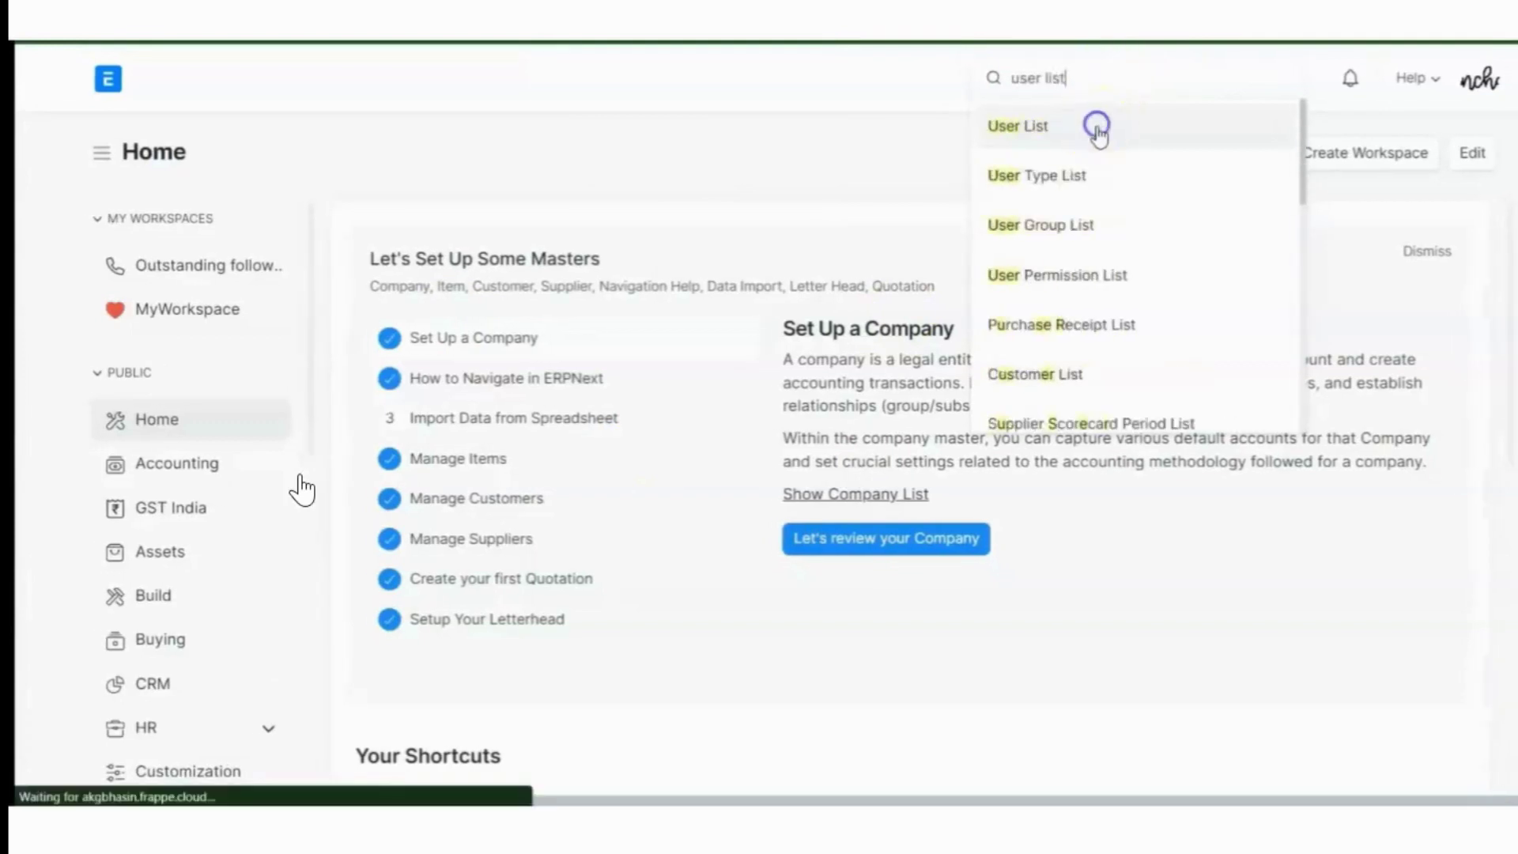
left_click(1434, 166)
left_click(557, 203)
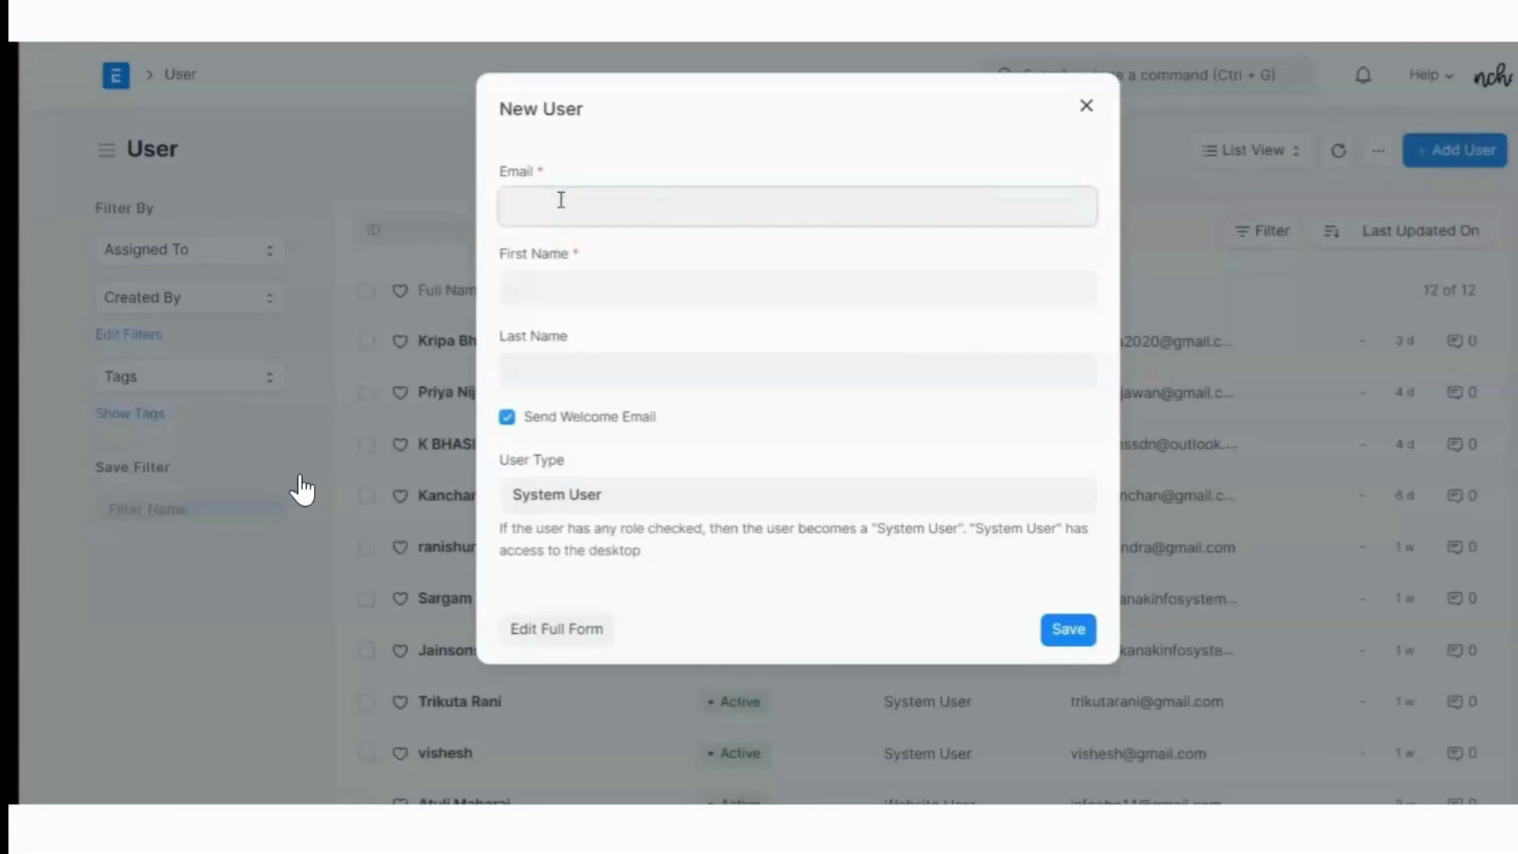
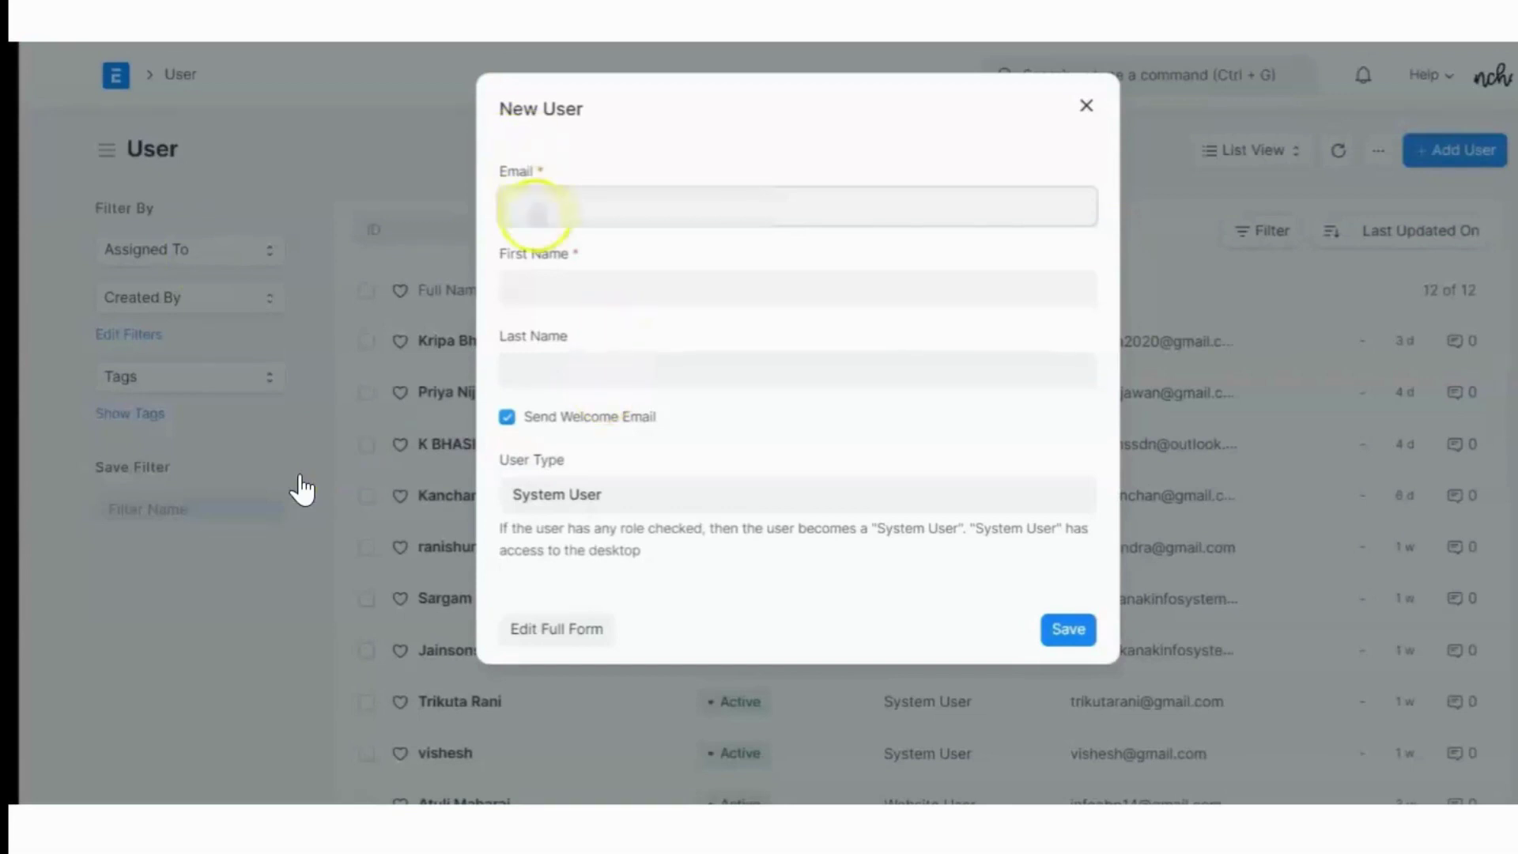
key("Tab")
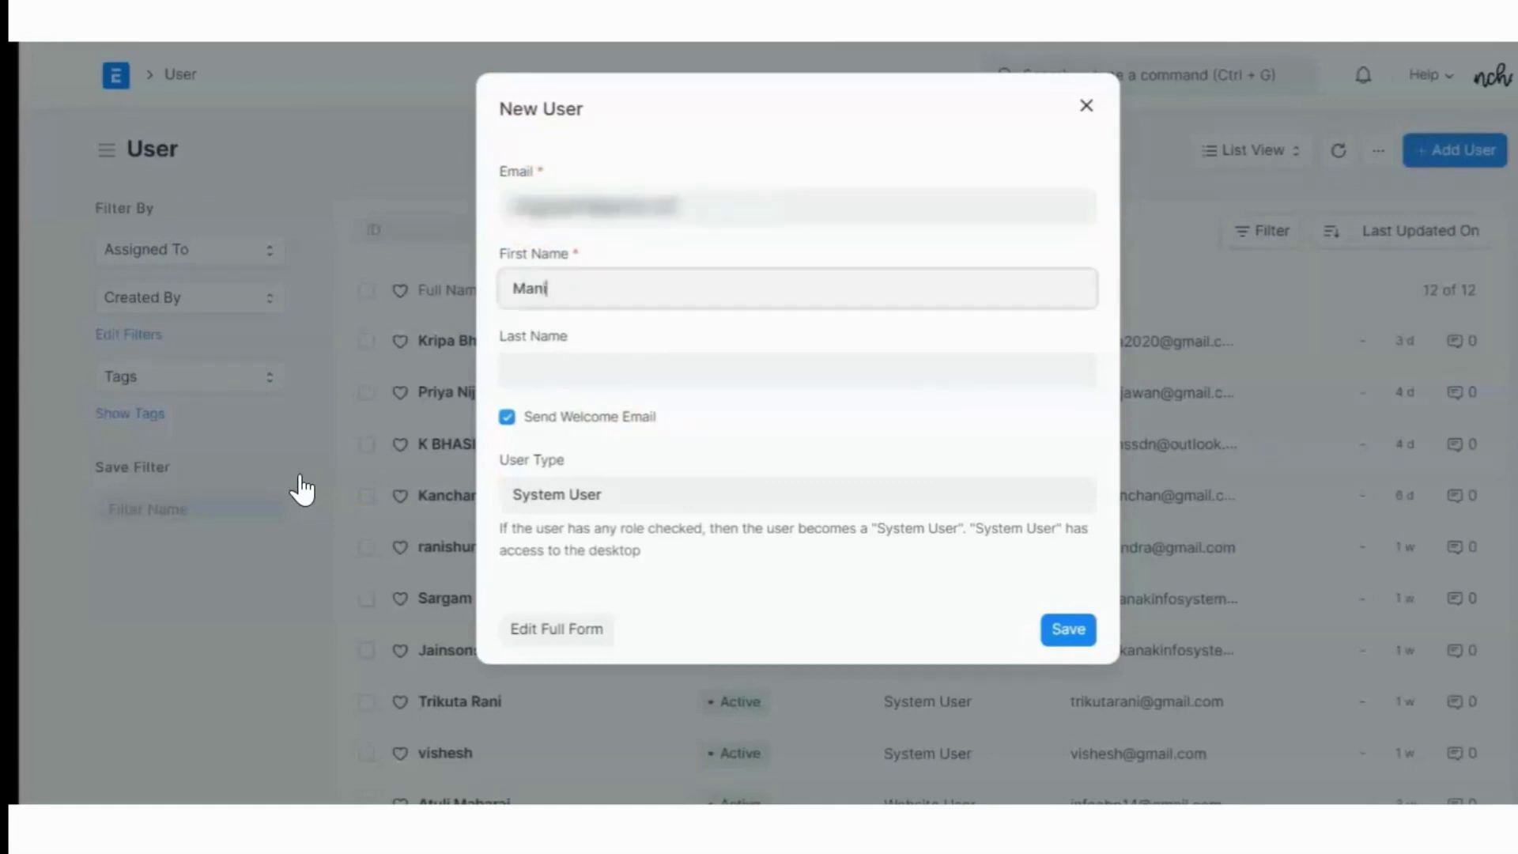
key("Tab")
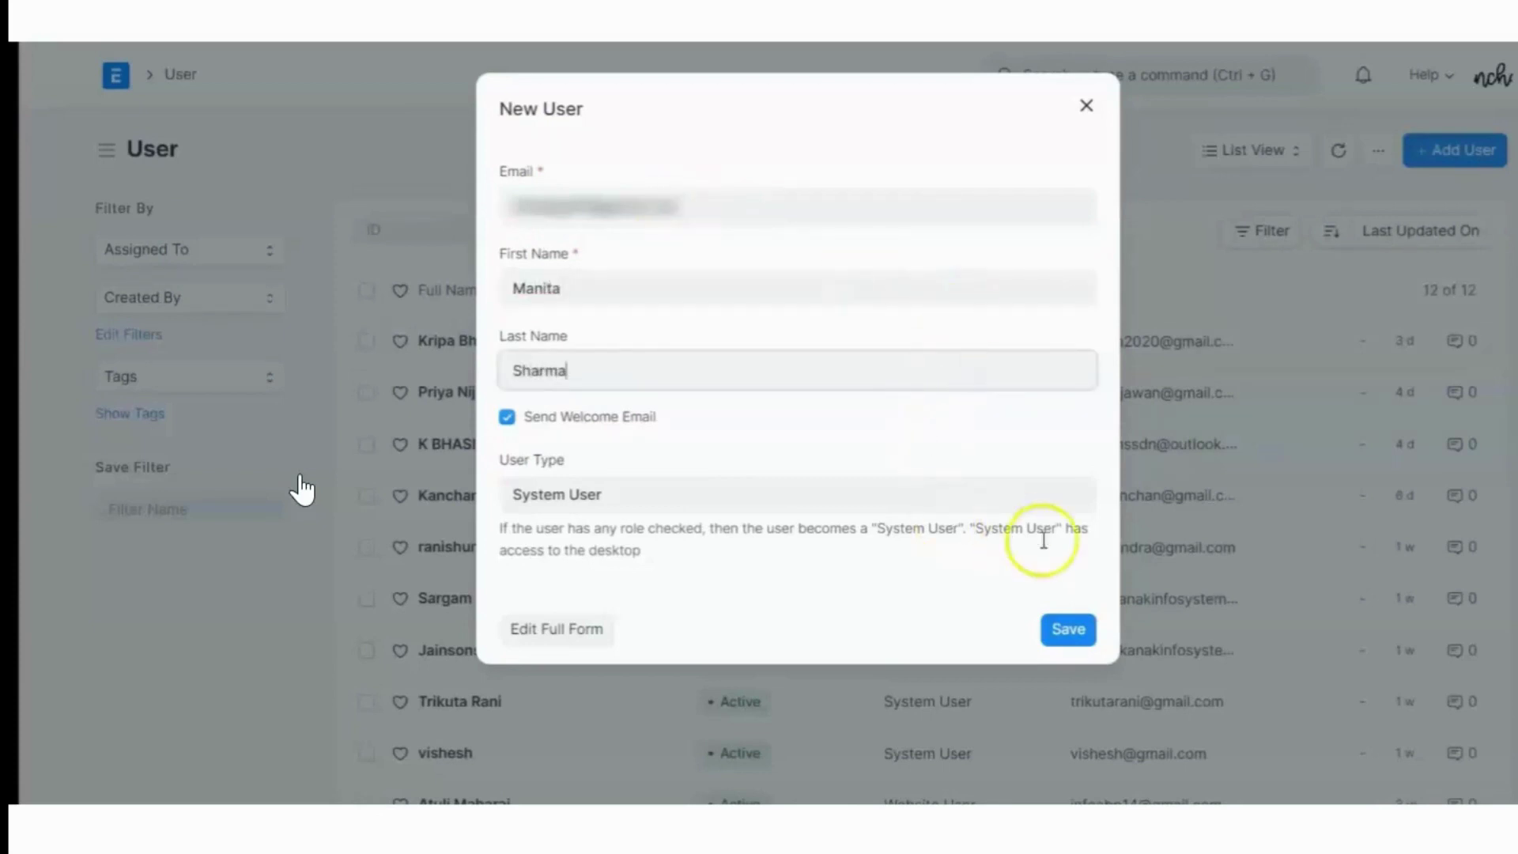
left_click(1087, 645)
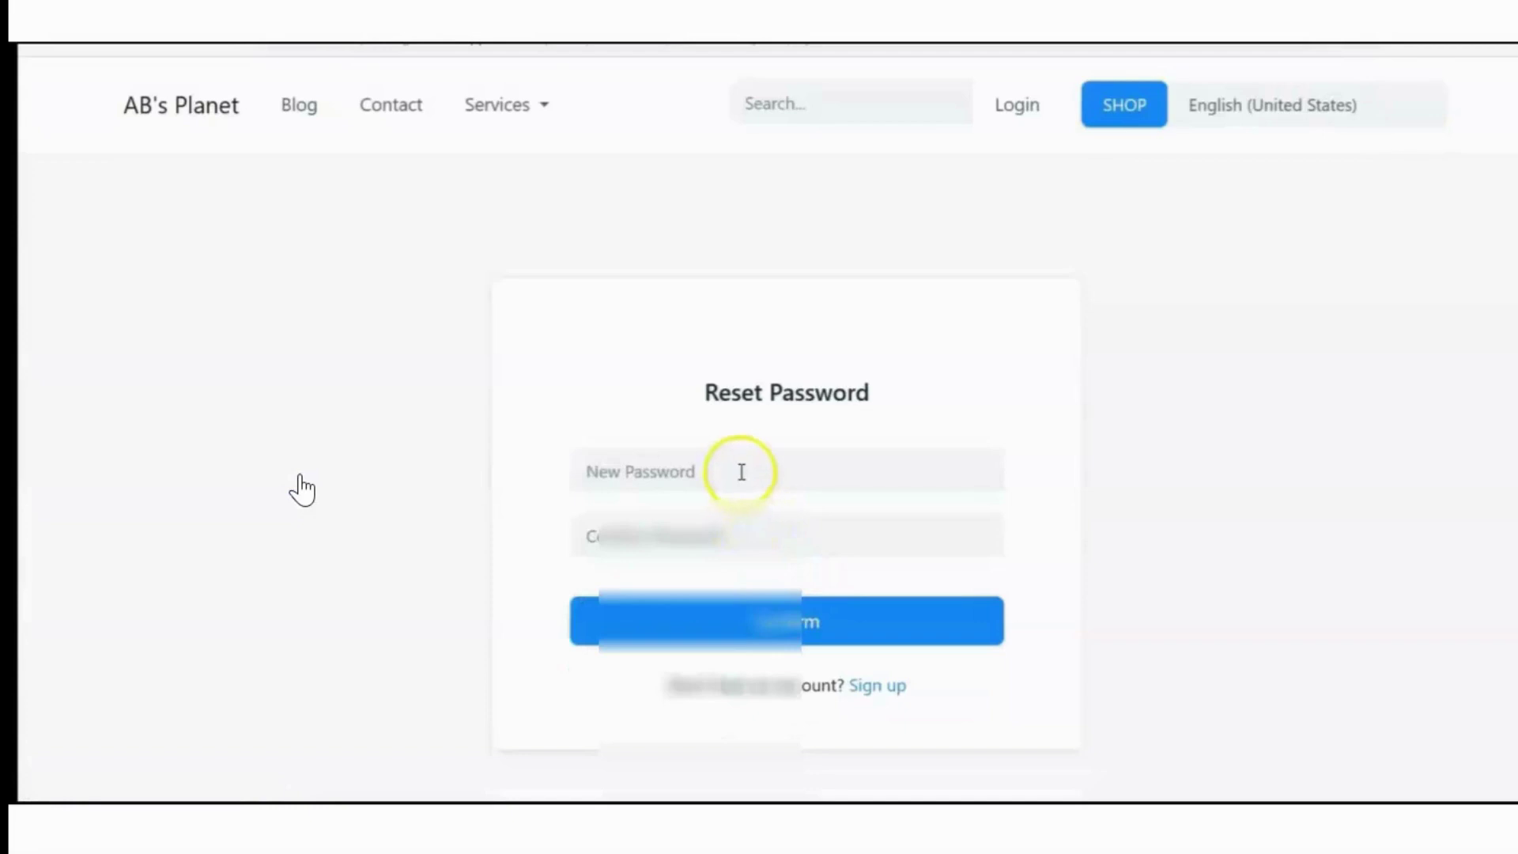
Set the new user's password on the Reset Password page, log in, and open the website account menu
left_click(741, 472)
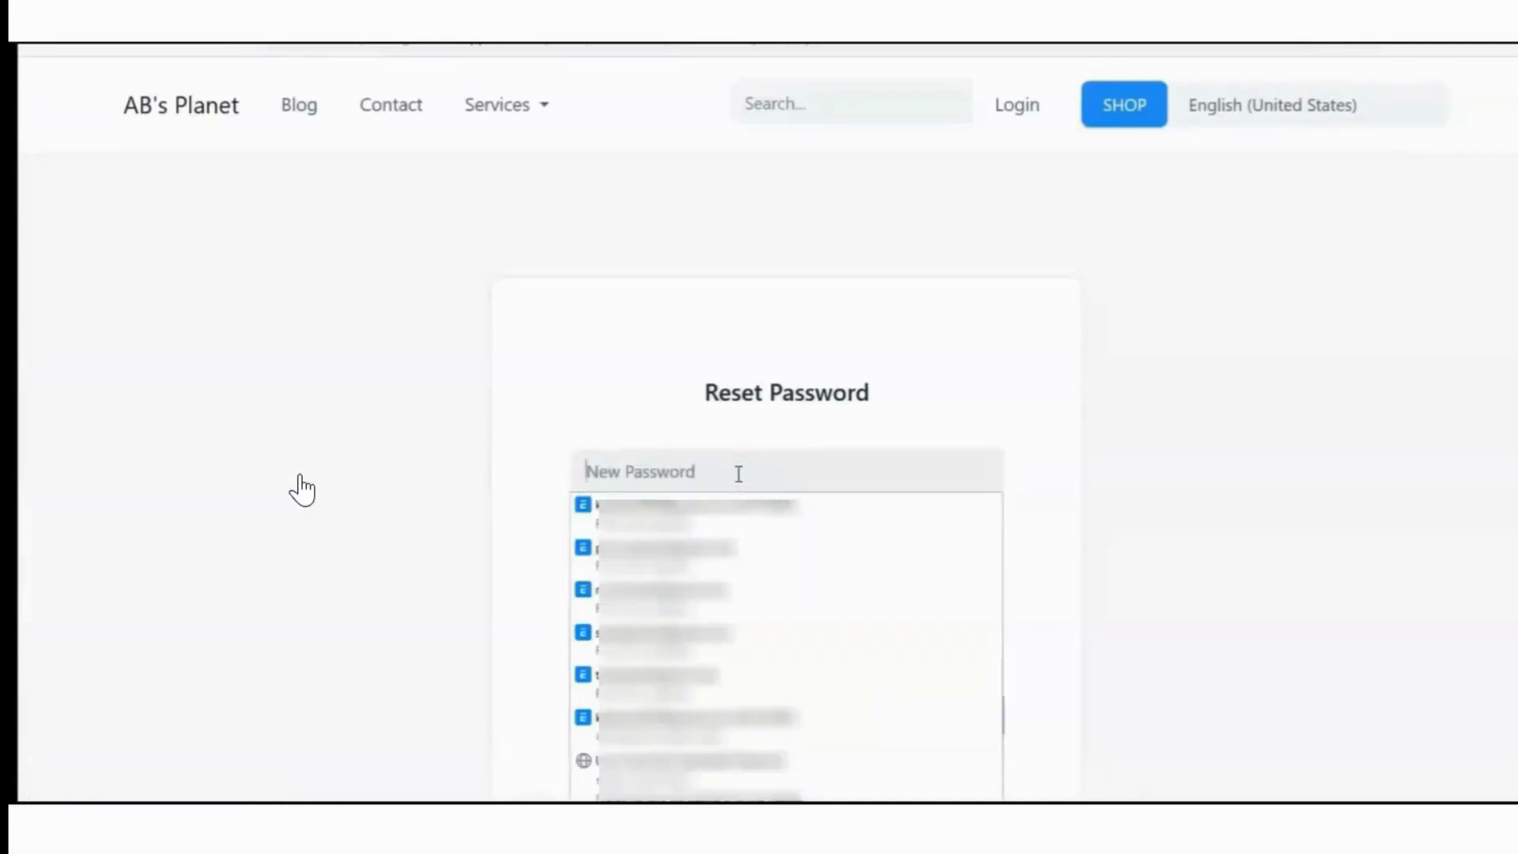
left_click(724, 473)
left_click(51, 84)
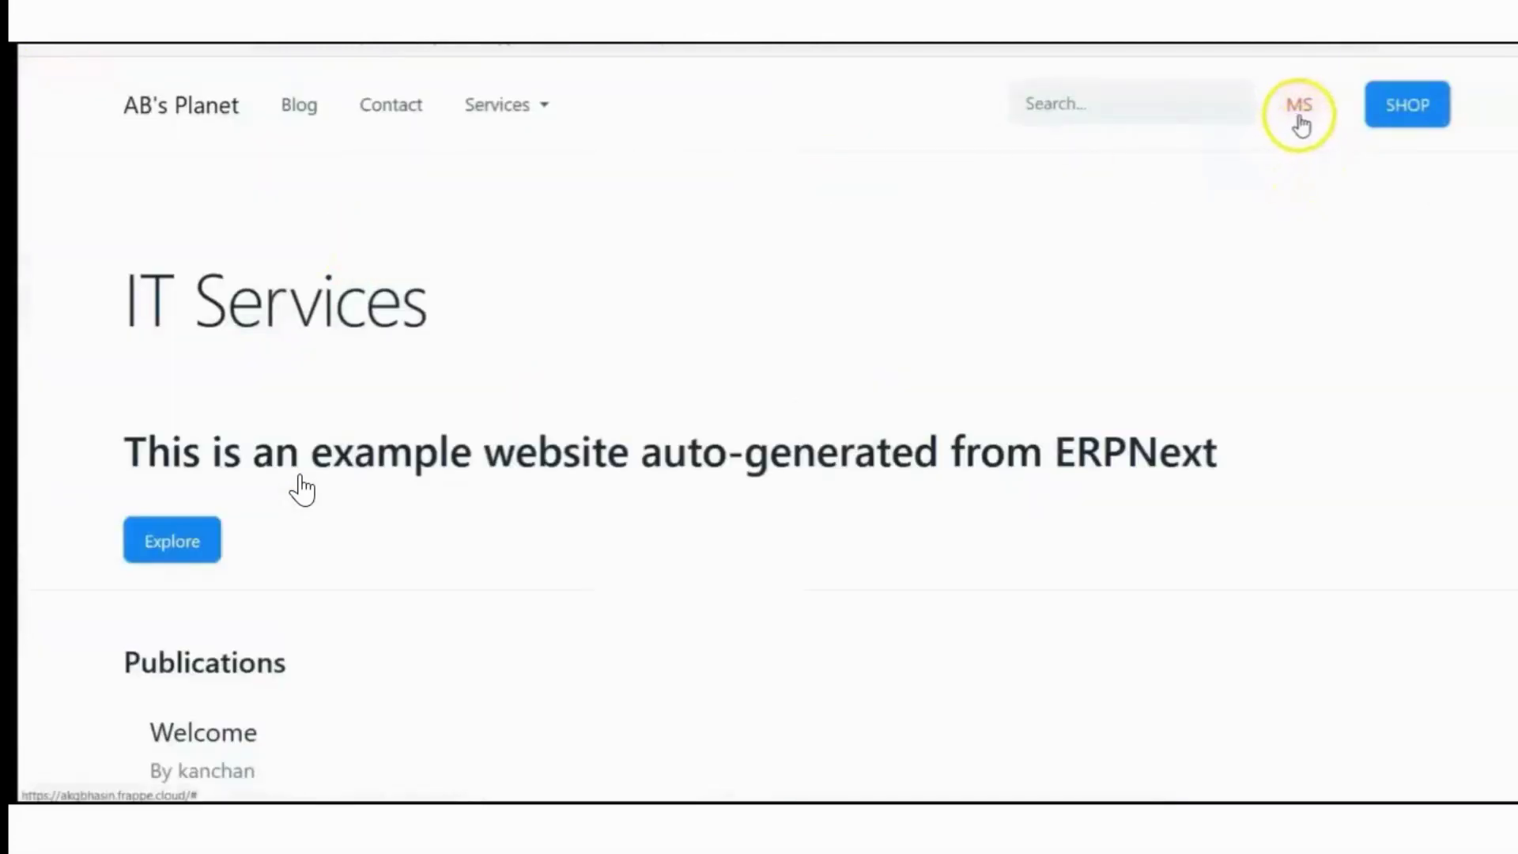
left_click(1299, 117)
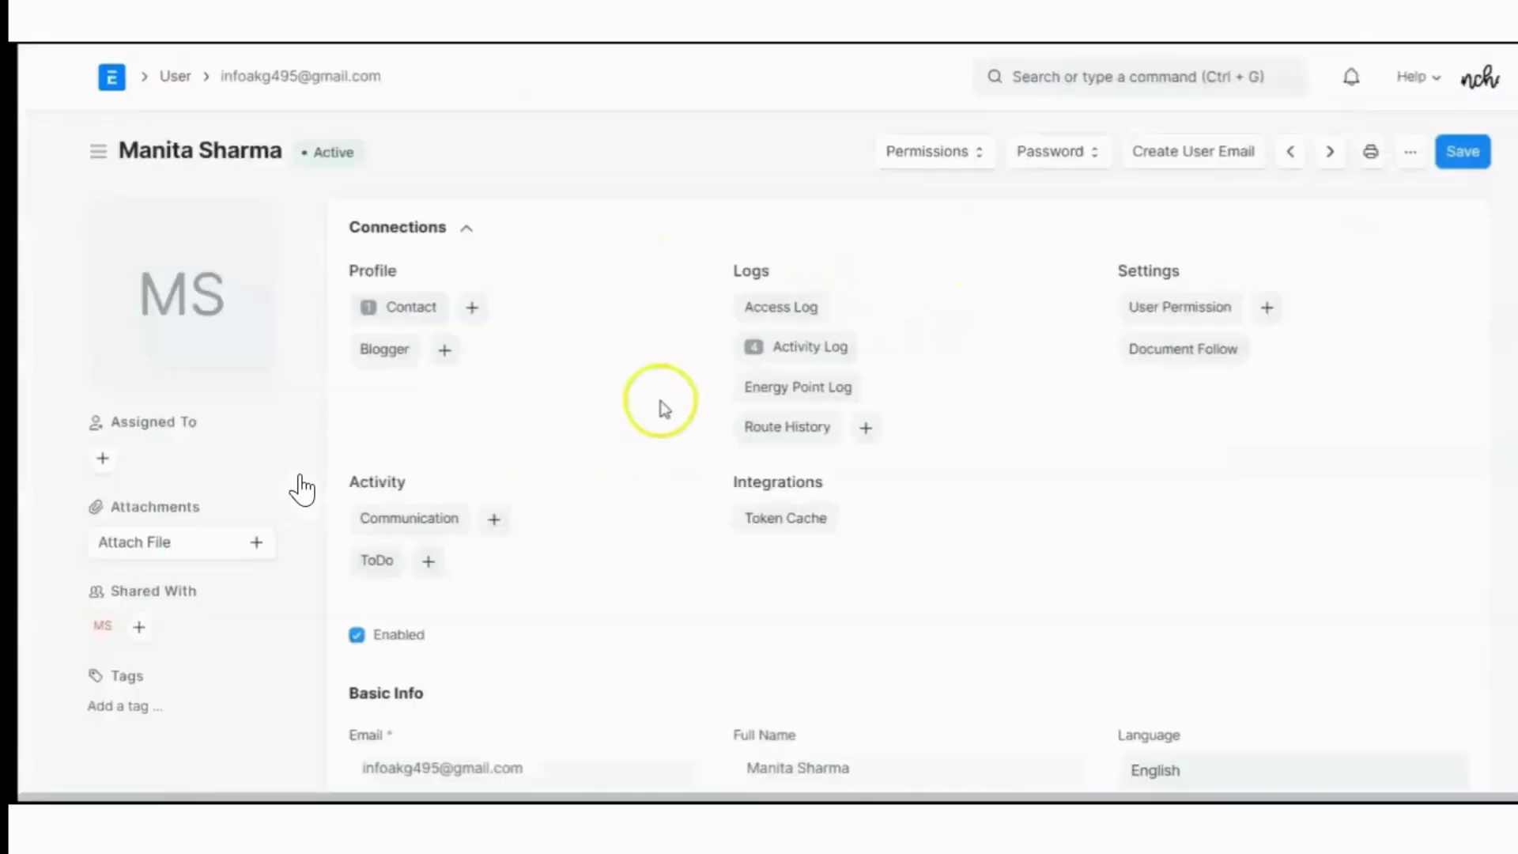
Scroll down the user form and expand Security Settings to view the user type
scroll(664, 411, "down", 5)
scroll(669, 423, "down", 5)
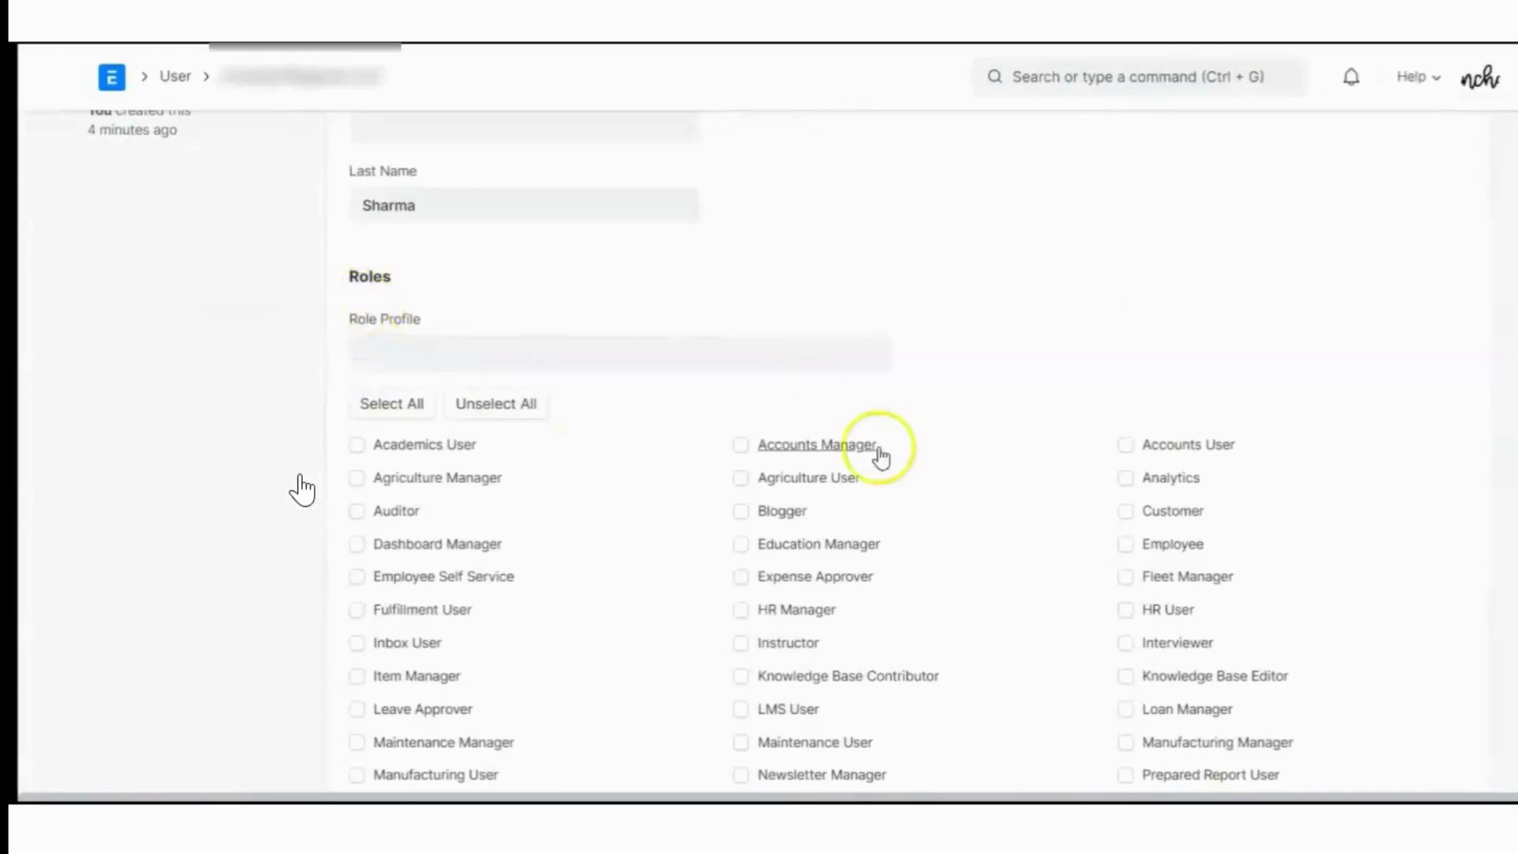
scroll(1228, 498, "down", 3)
scroll(1227, 498, "down", 10)
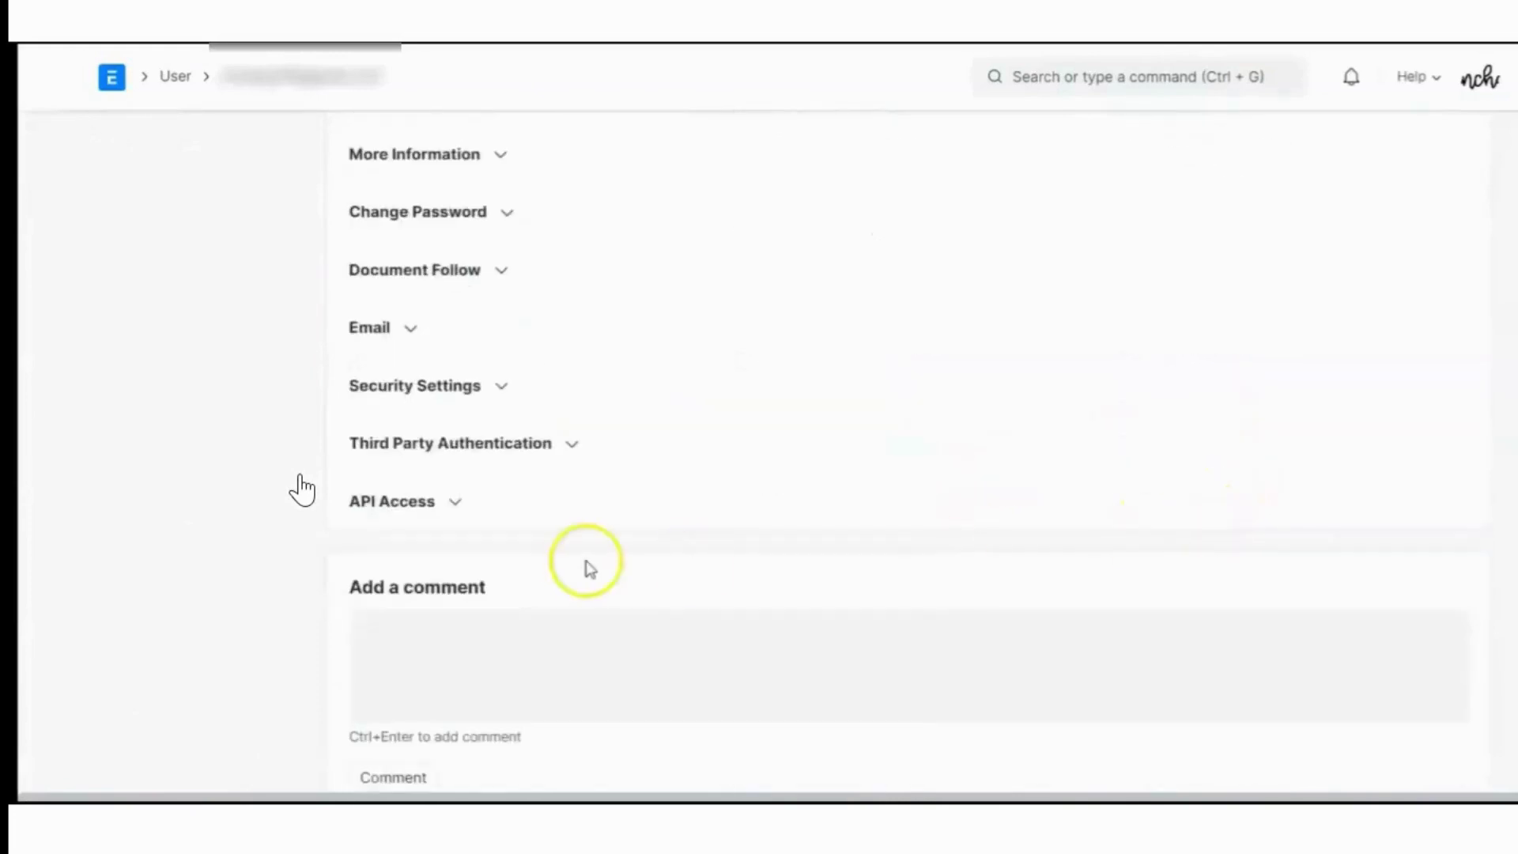
left_click(503, 386)
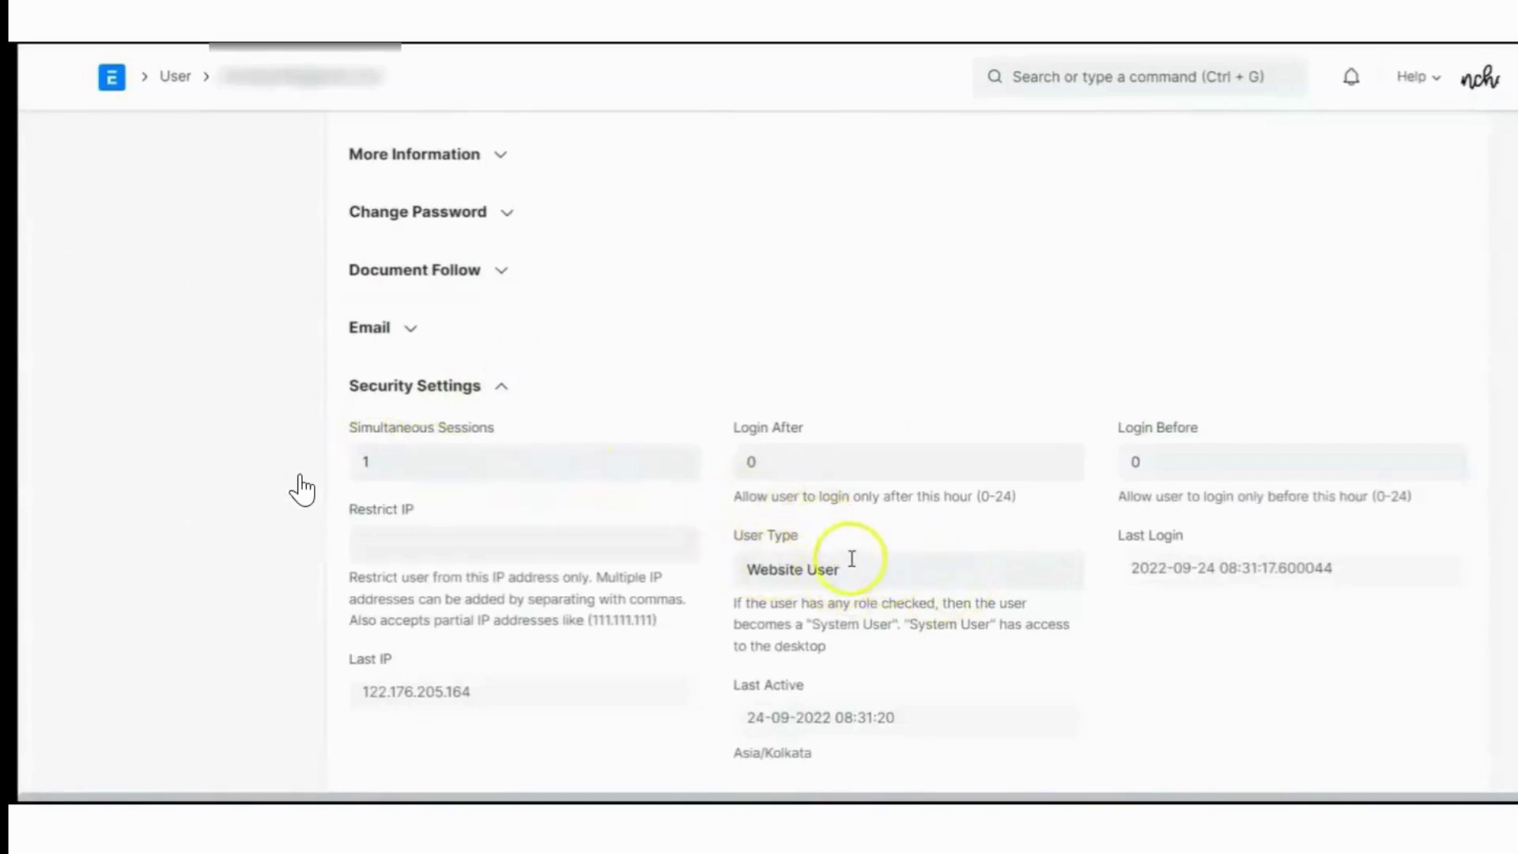
scroll(508, 491, "down", 2)
scroll(528, 439, "up", 3)
scroll(528, 439, "up", 5)
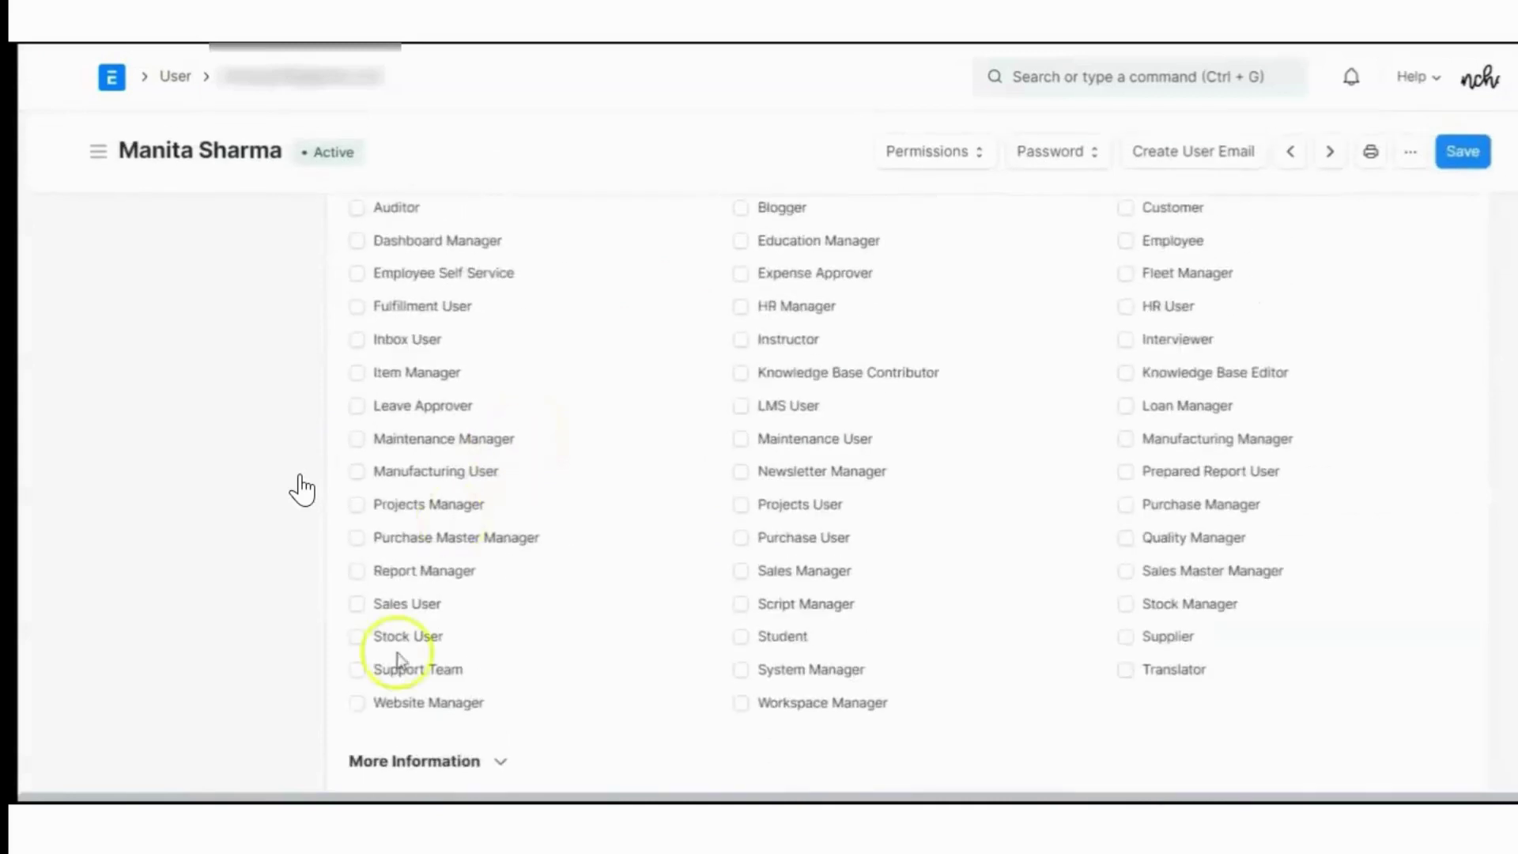
Tick the Sales User role, save, and recheck User Type under Security Settings
left_click(357, 603)
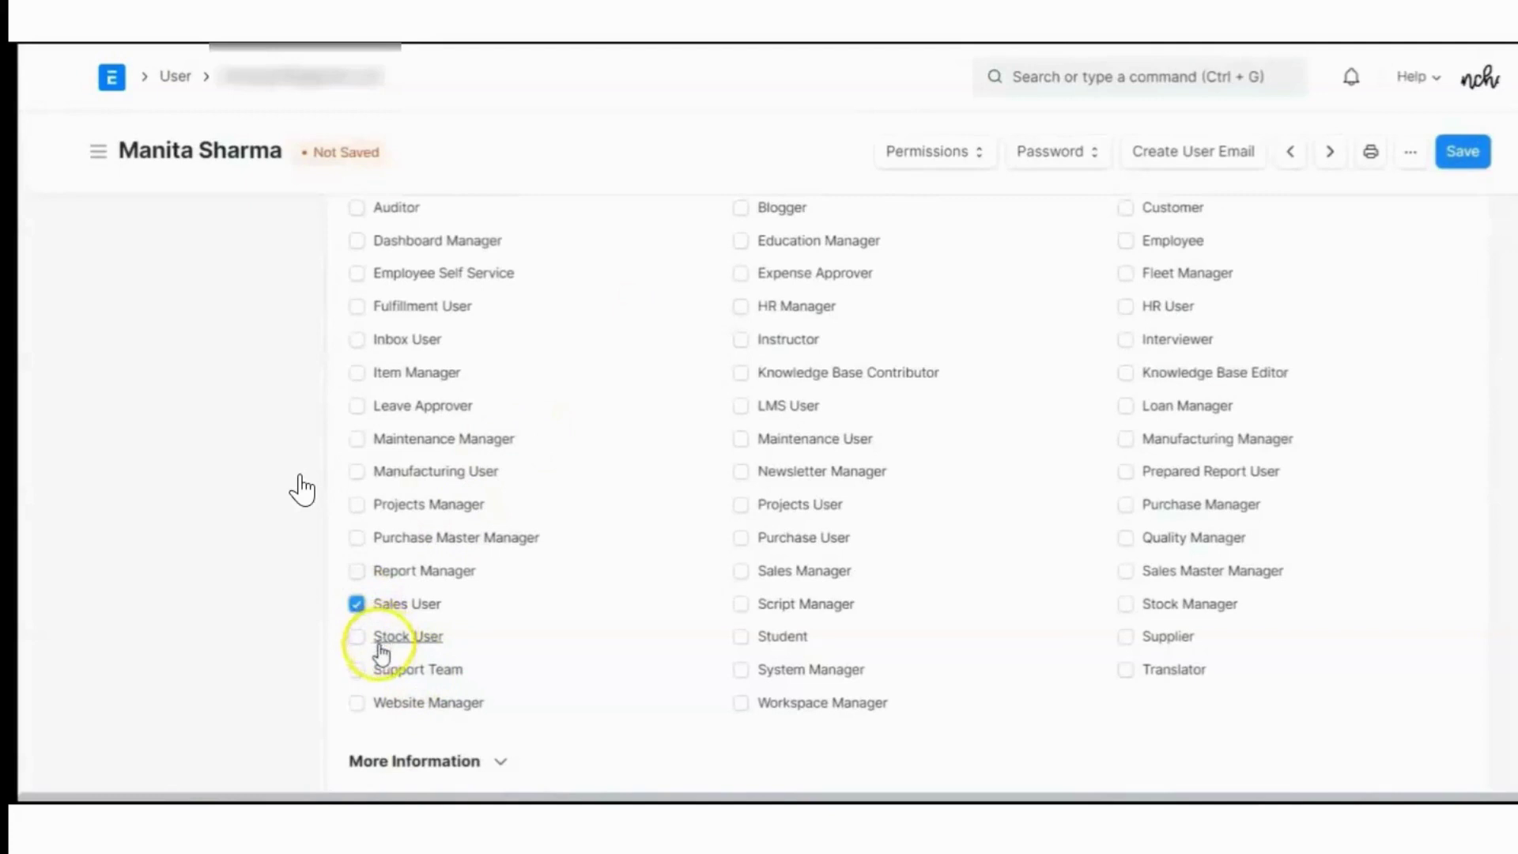
scroll(806, 532, "up", 3)
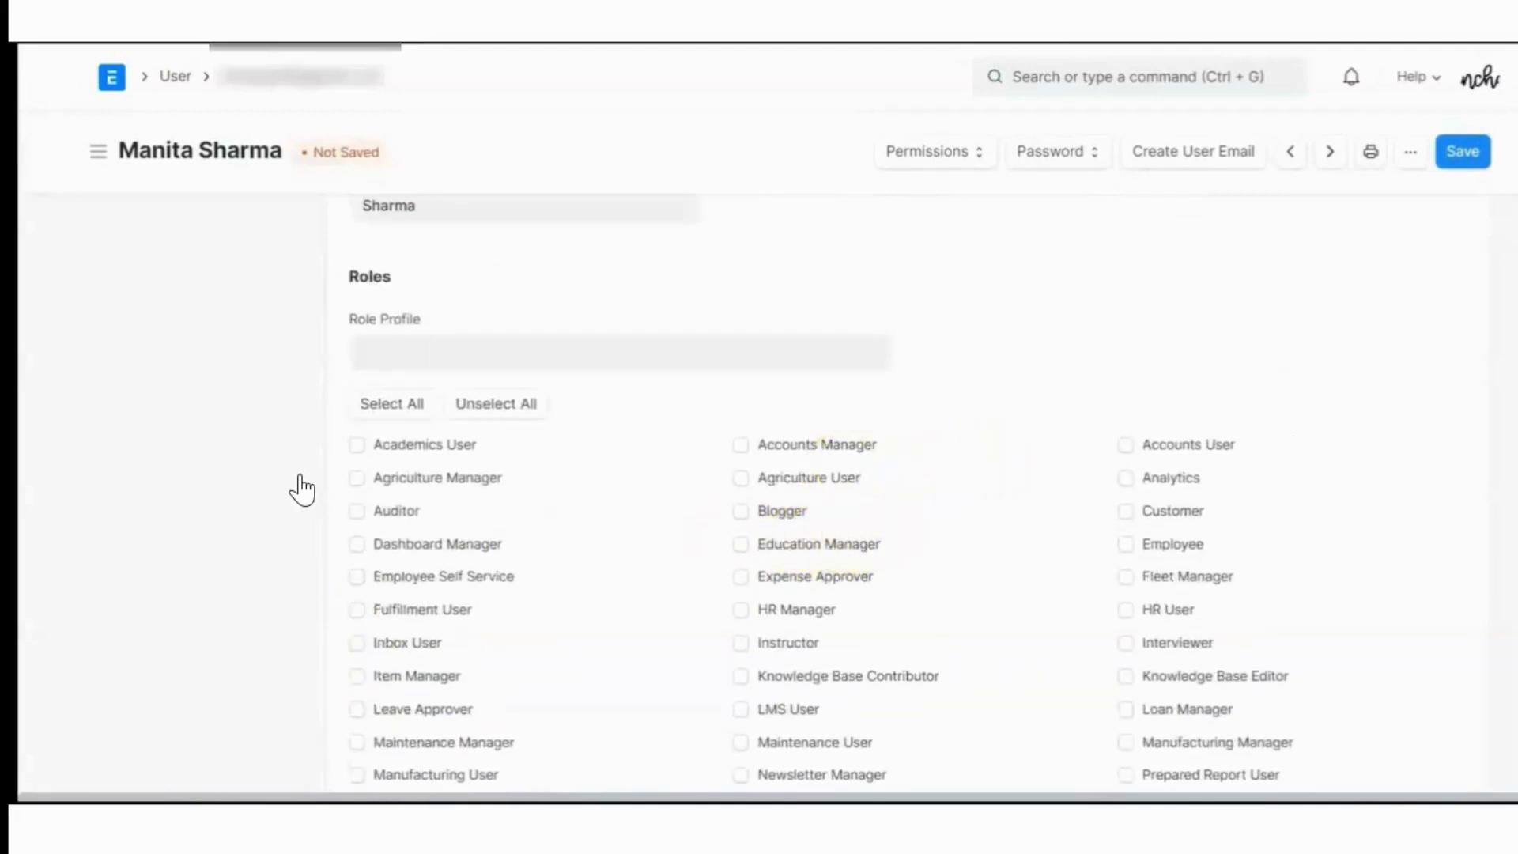
left_click(1472, 155)
scroll(681, 518, "down", 12)
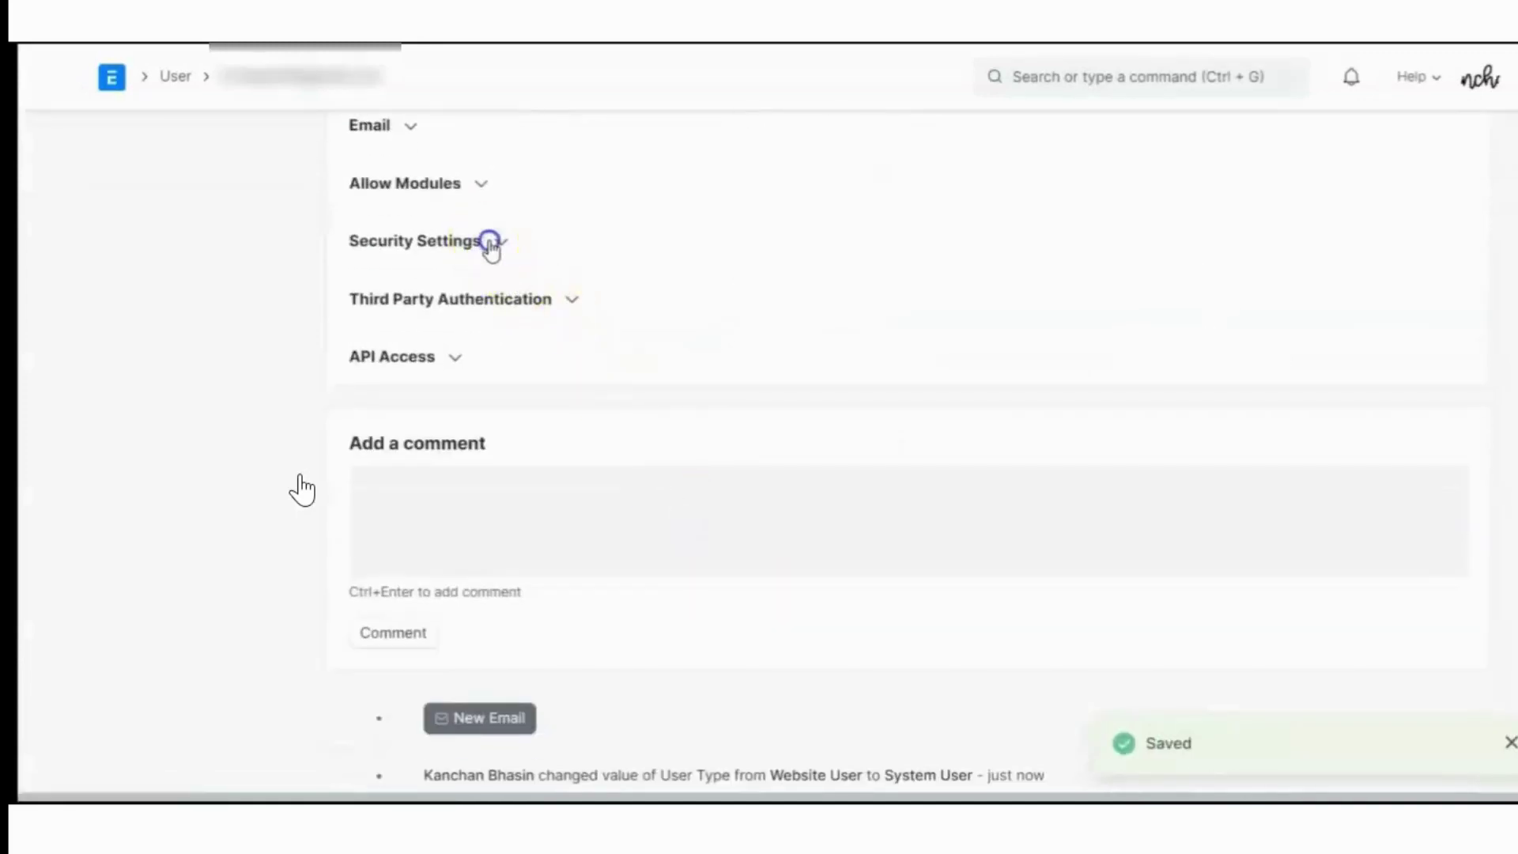
left_click(497, 242)
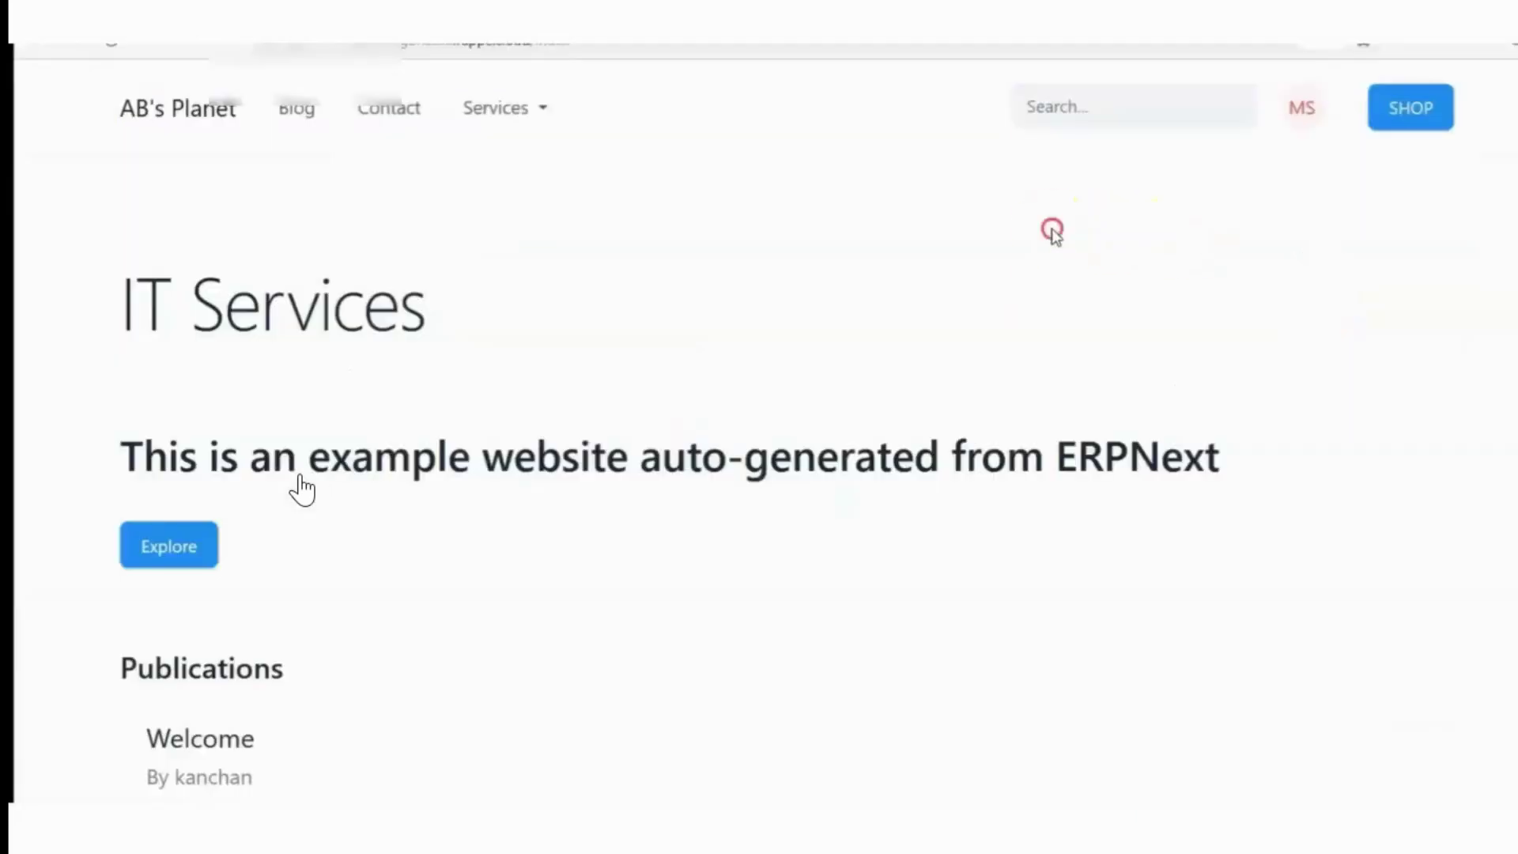
Reload the website page, then use the account menu's Switch To Desk
right_click(1052, 229)
left_click(1150, 250)
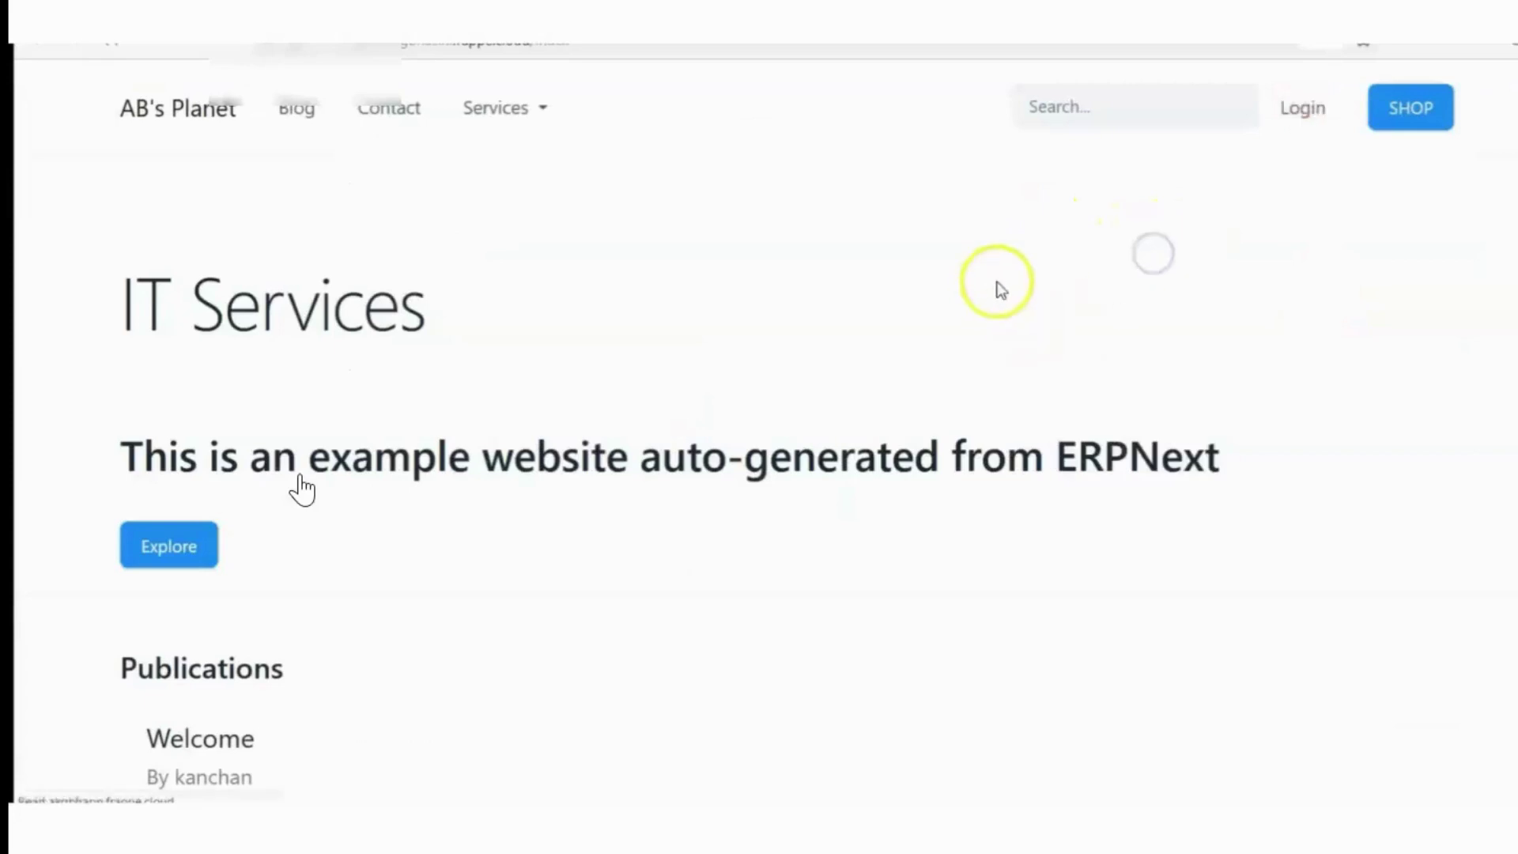
left_click(1310, 118)
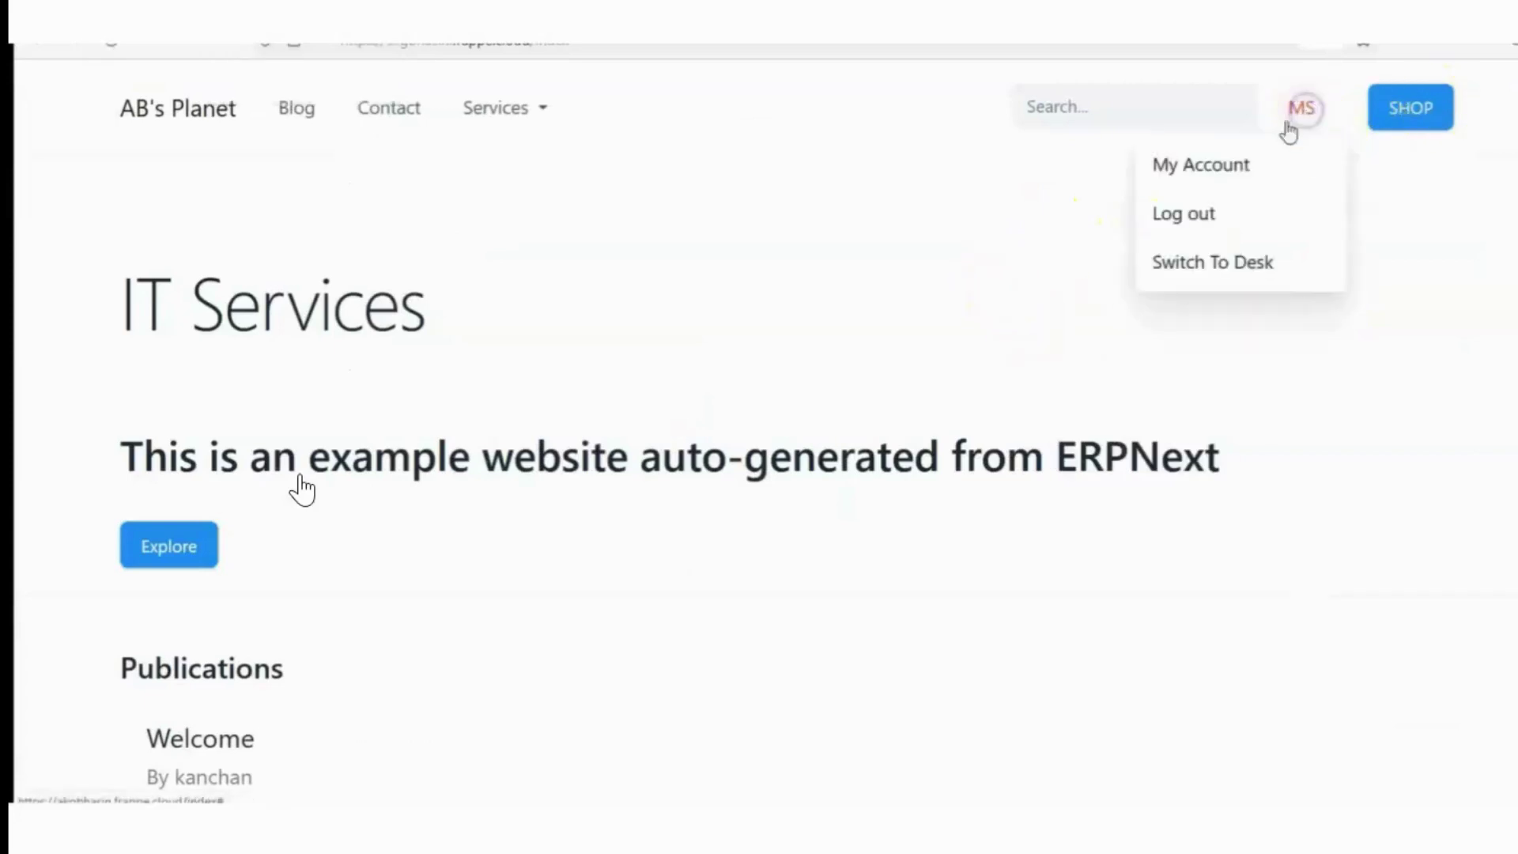
left_click(1161, 268)
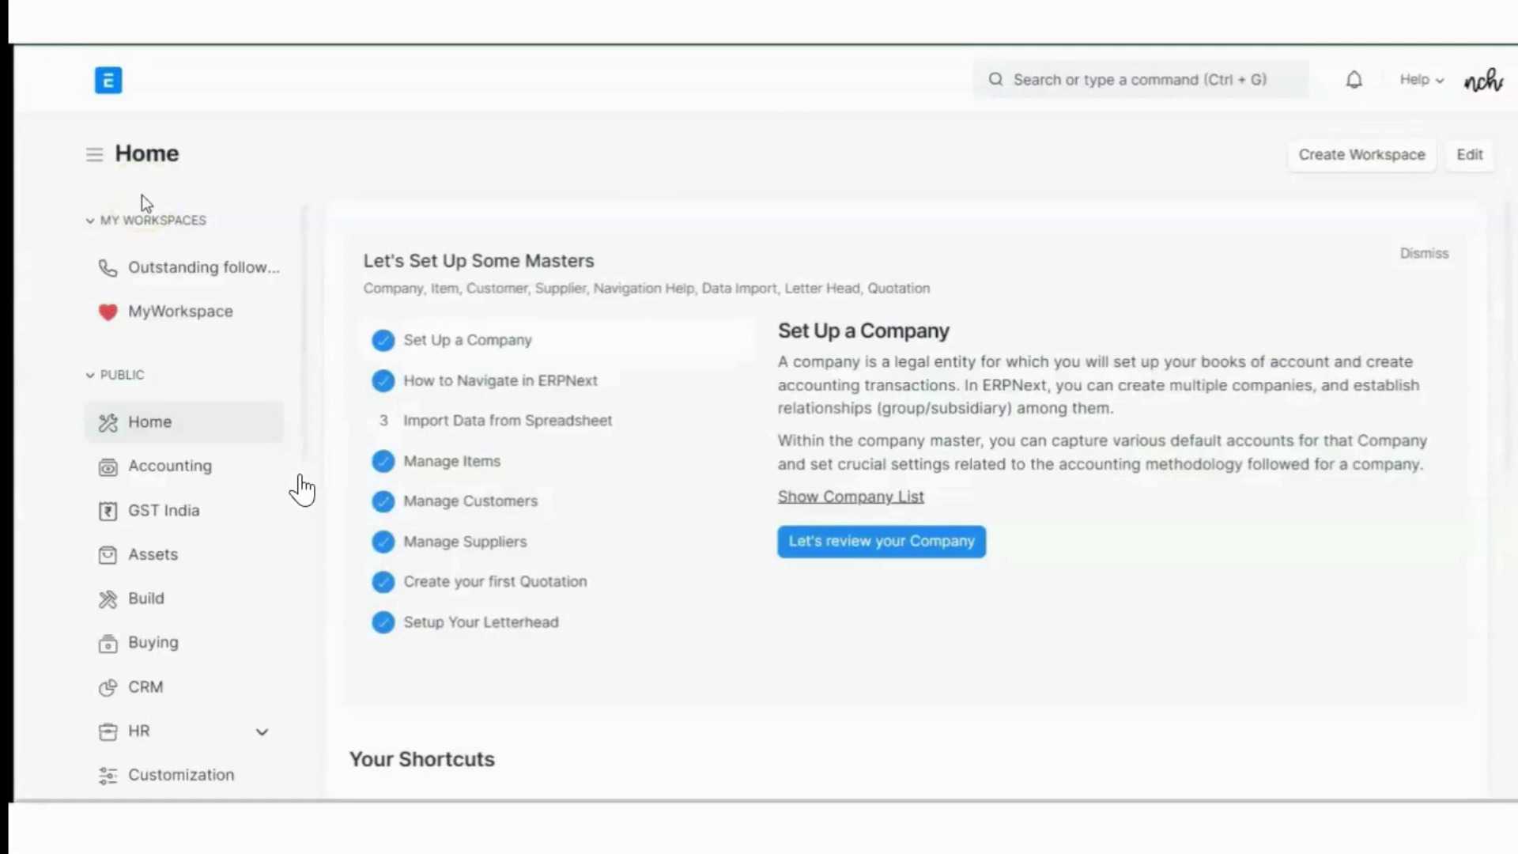
Search 'email account' in the awesome bar and go to the Settings workspace
scroll(182, 505, "down", 7)
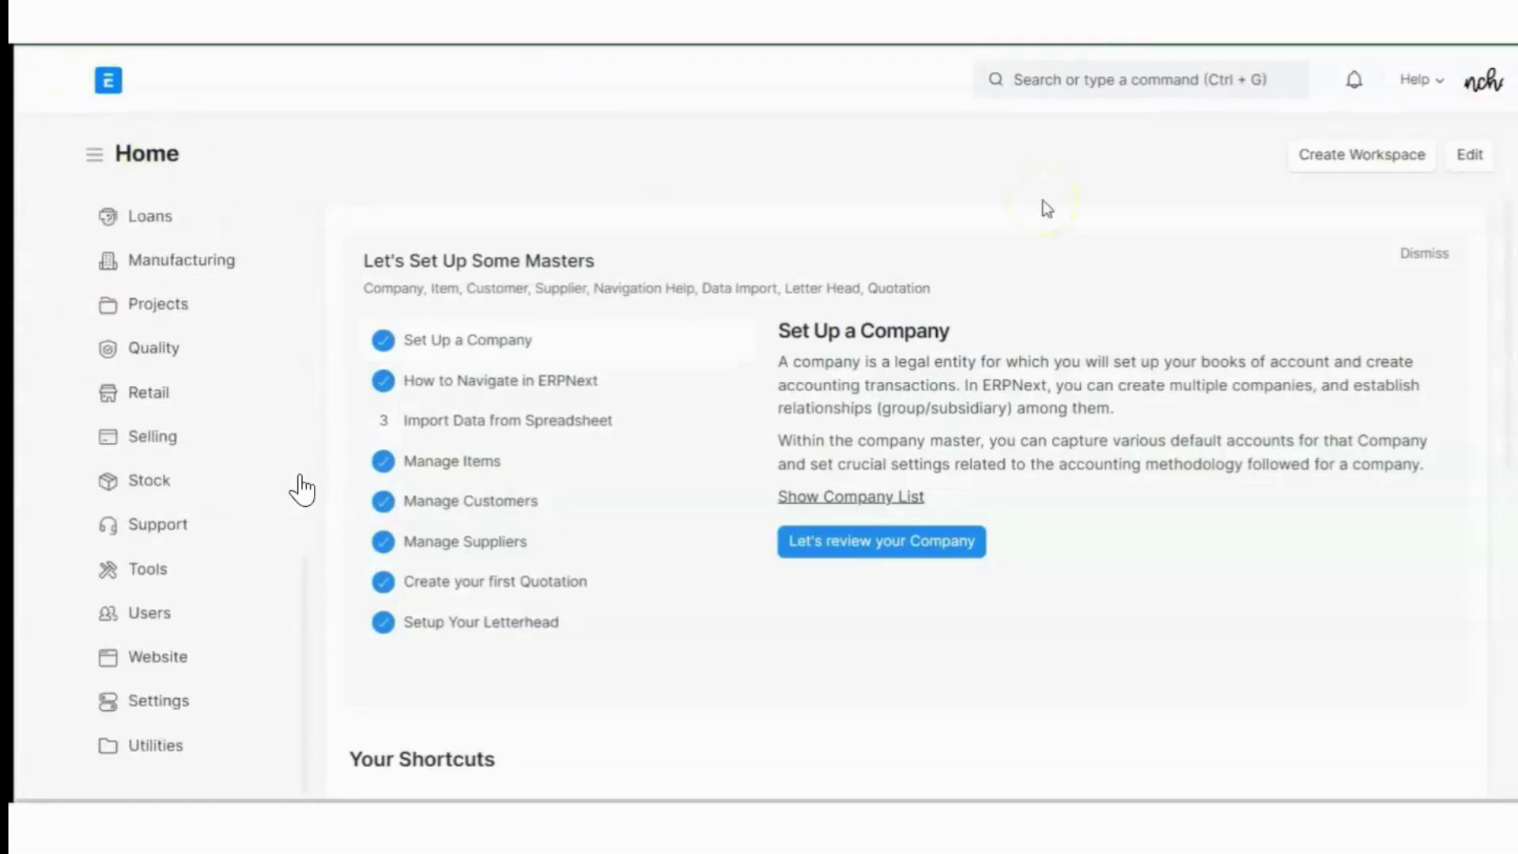
left_click(1089, 88)
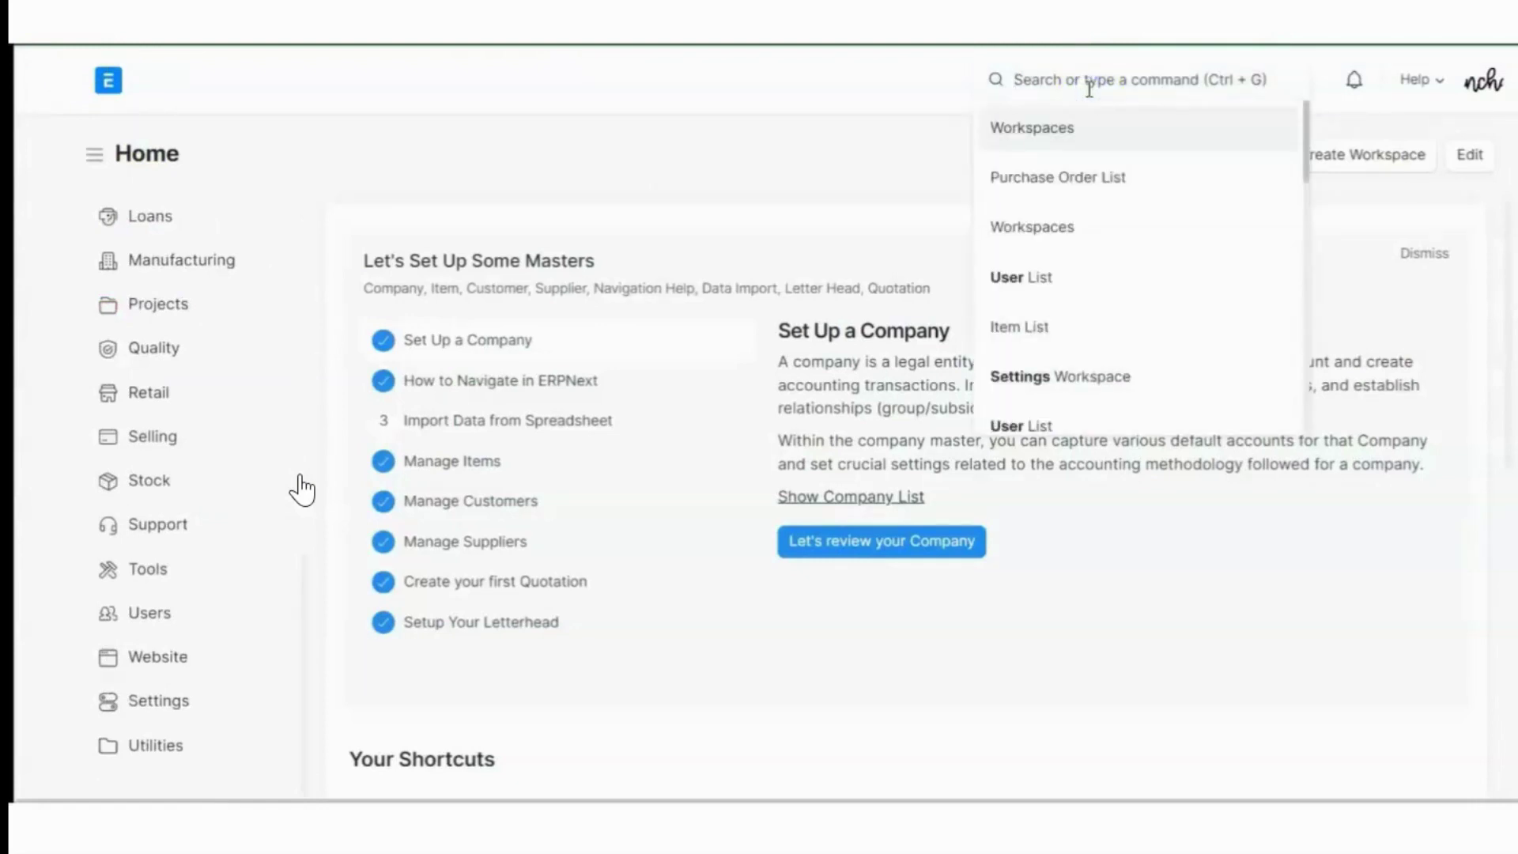
type("email")
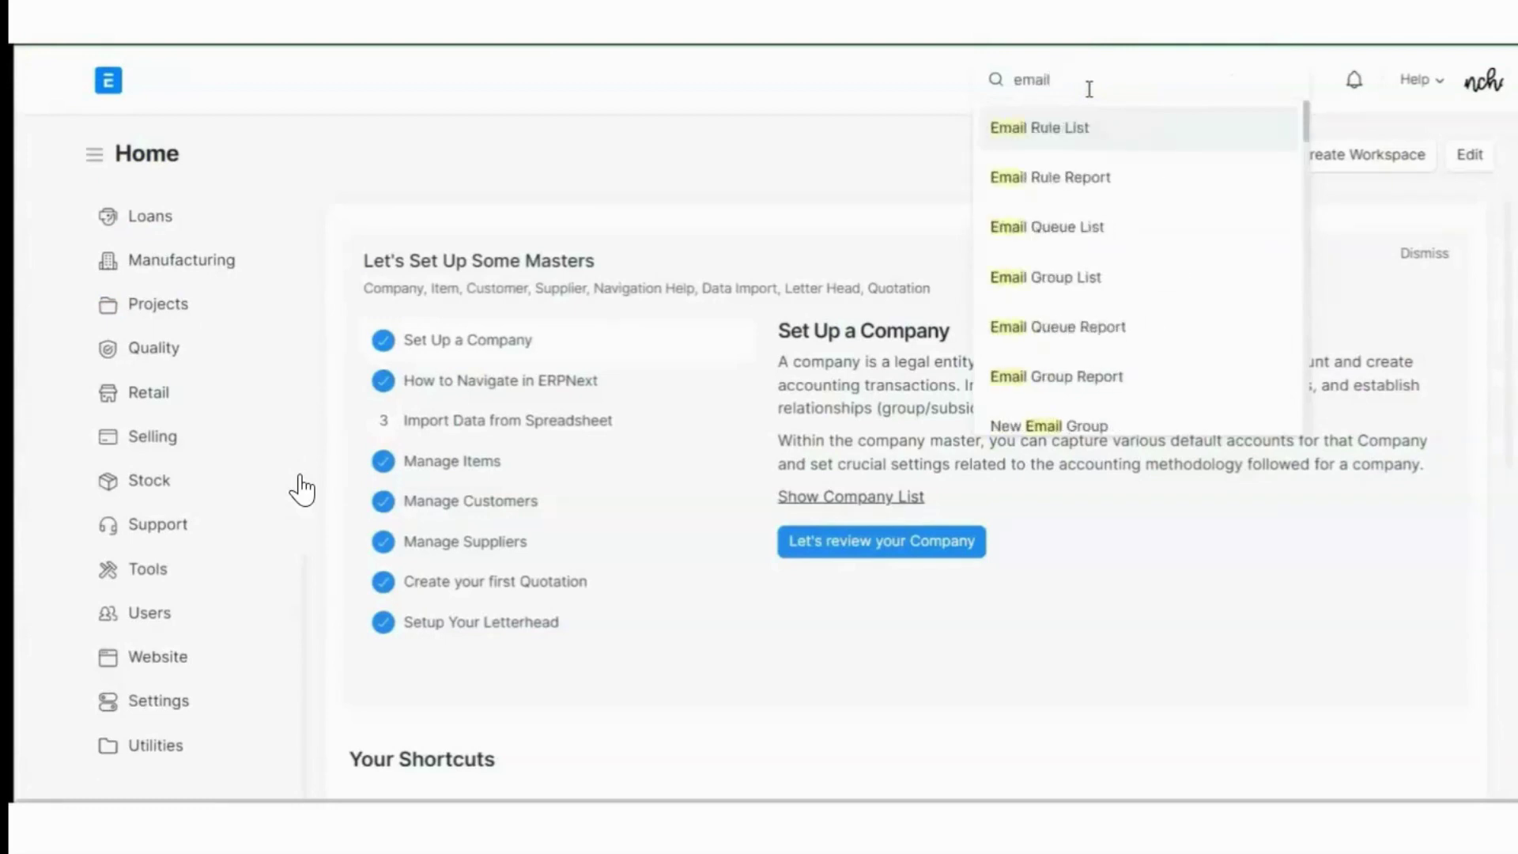
type(" account")
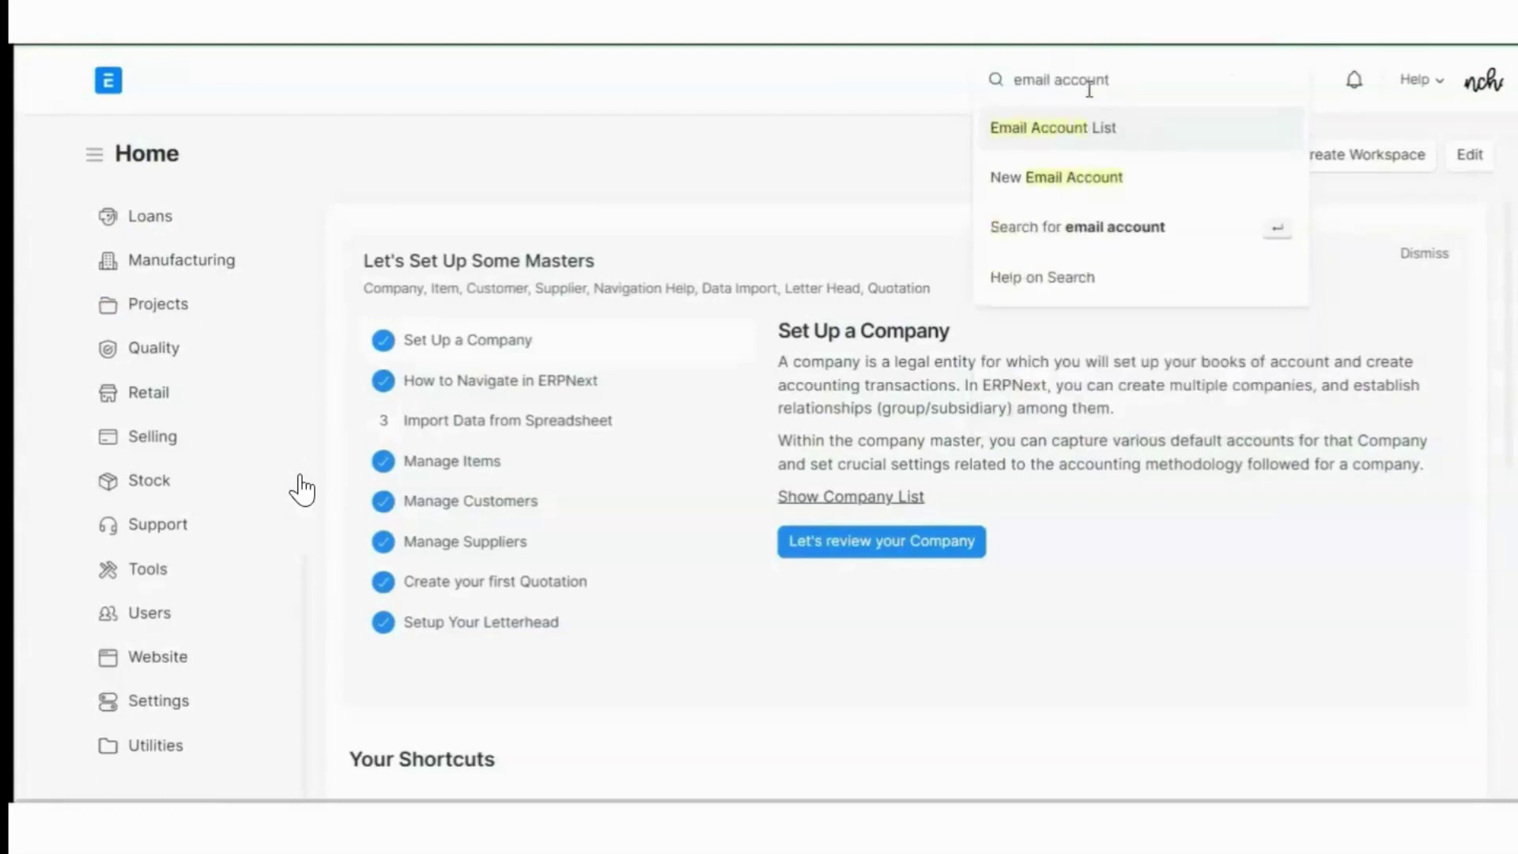
left_click(1065, 144)
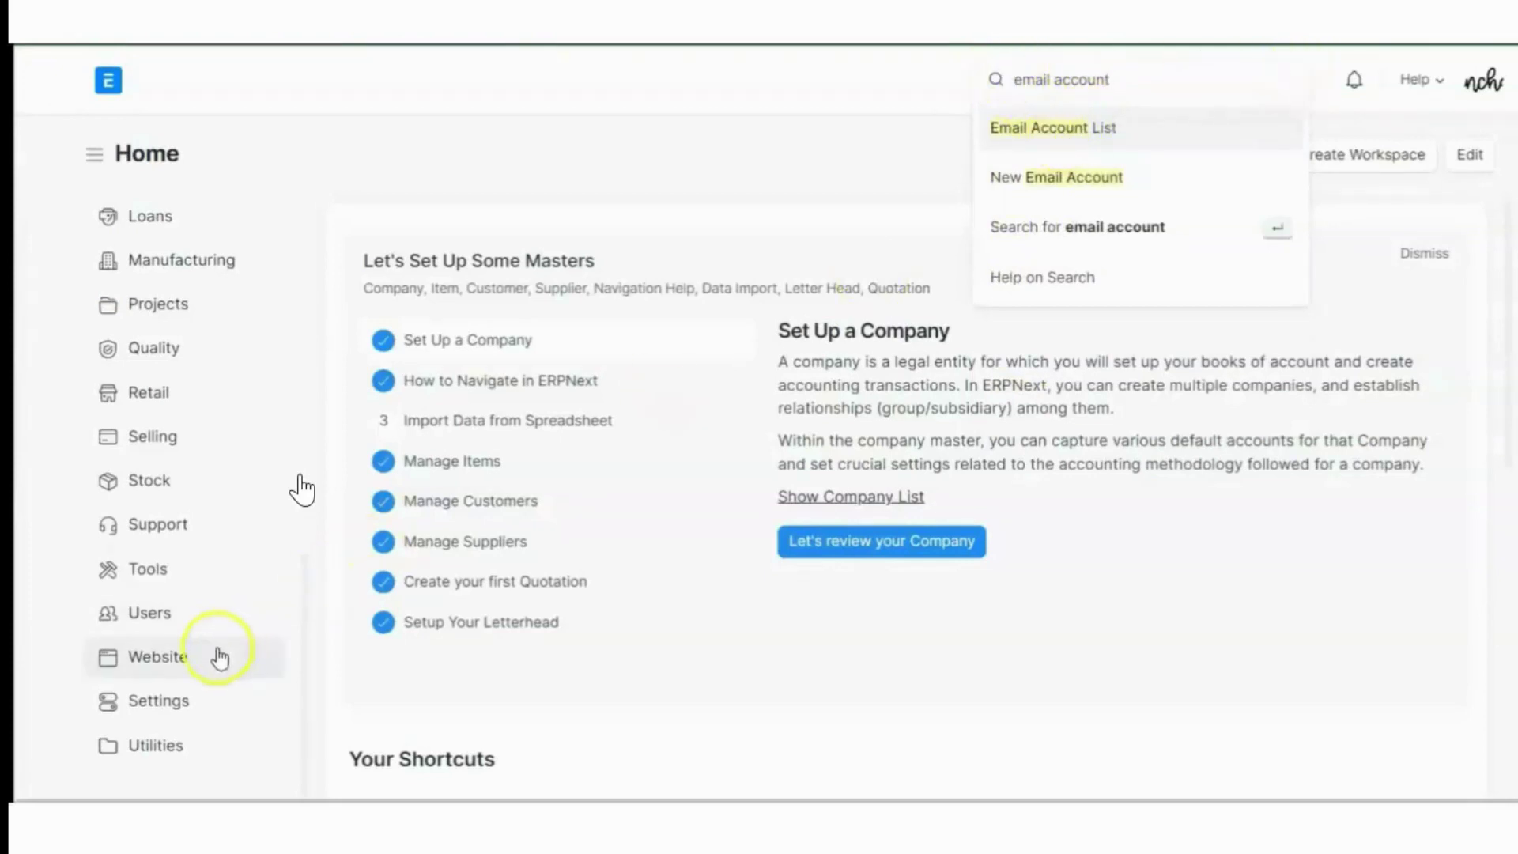
left_click(162, 704)
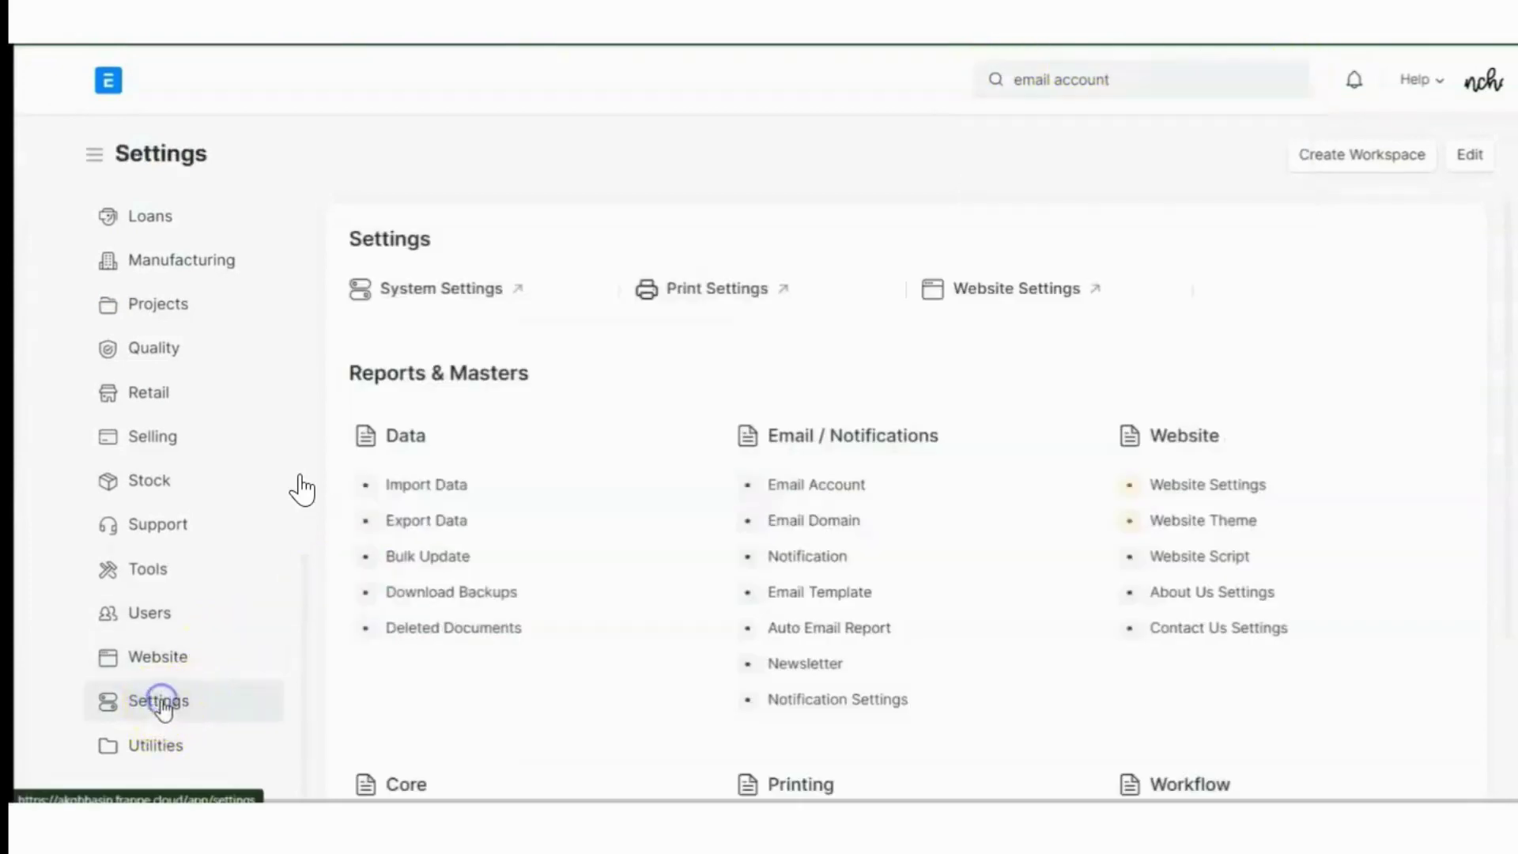
Start a new Email Account and enter its email address and the account holder's name
left_click(786, 496)
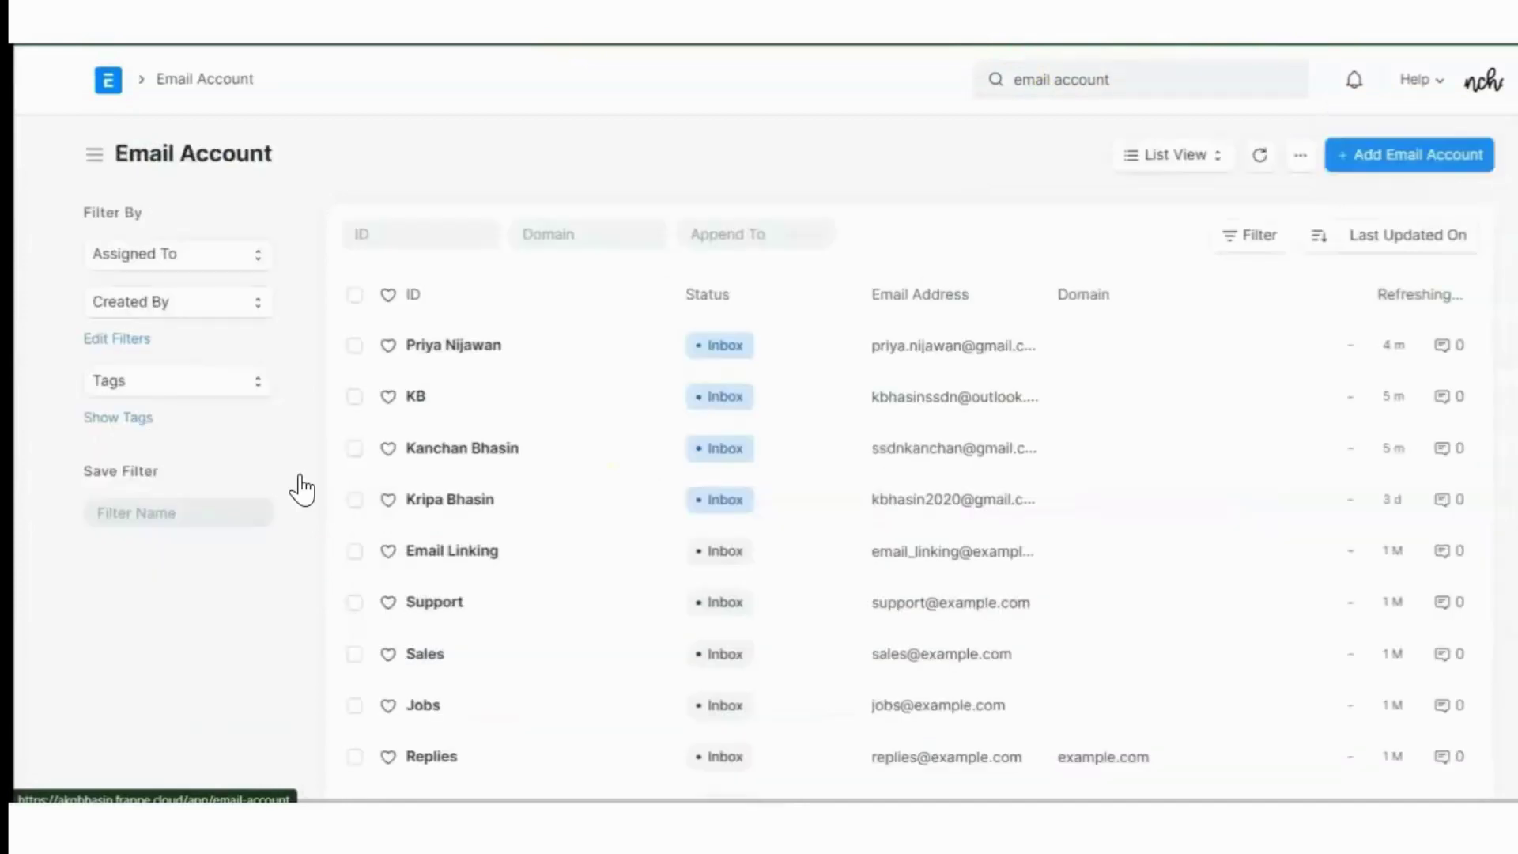
left_click(1365, 164)
left_click(583, 306)
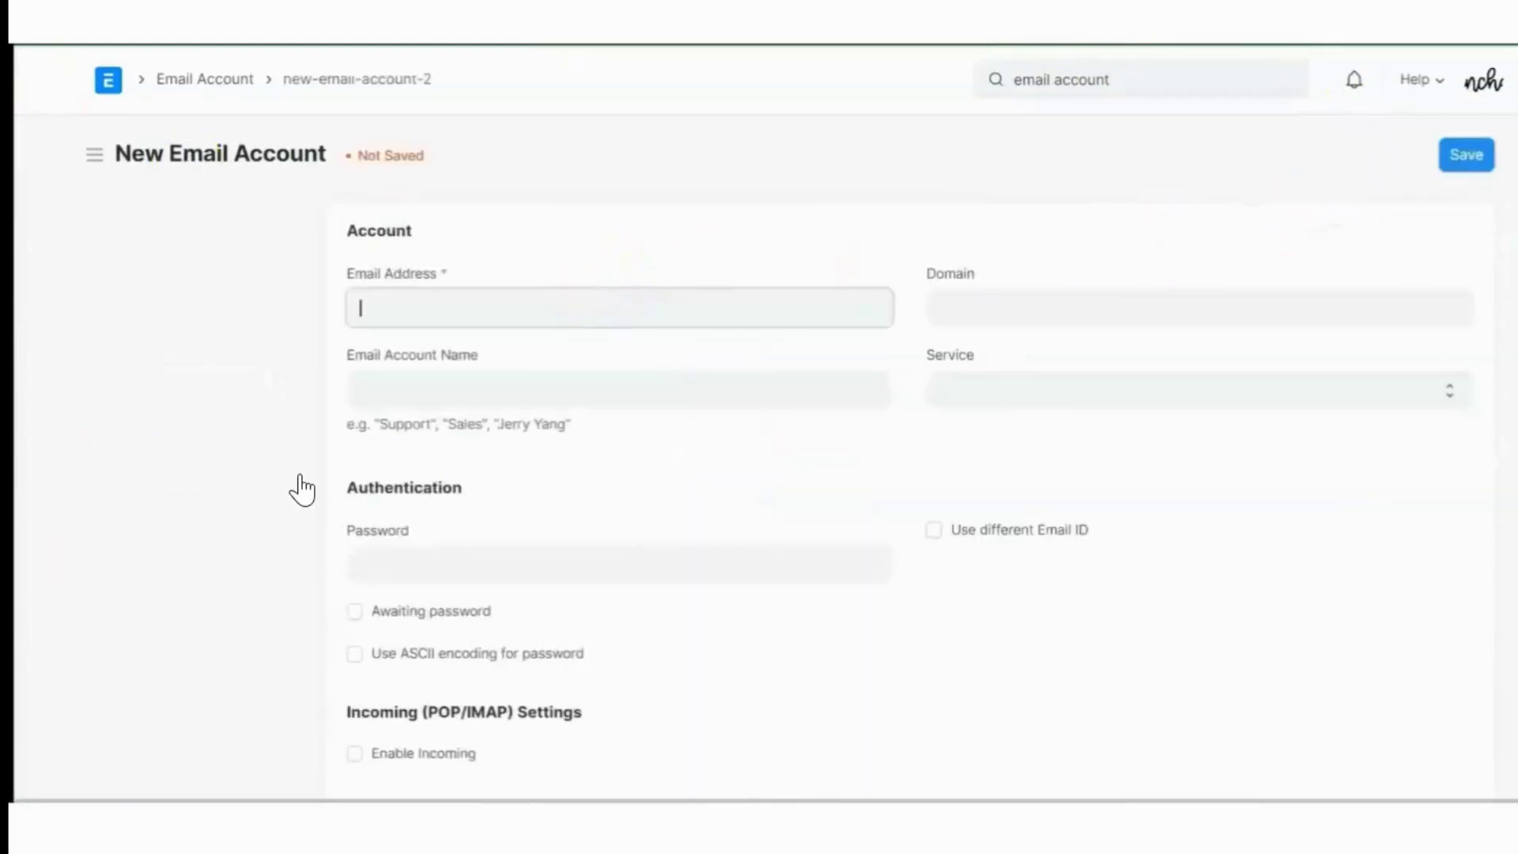
left_click(372, 306)
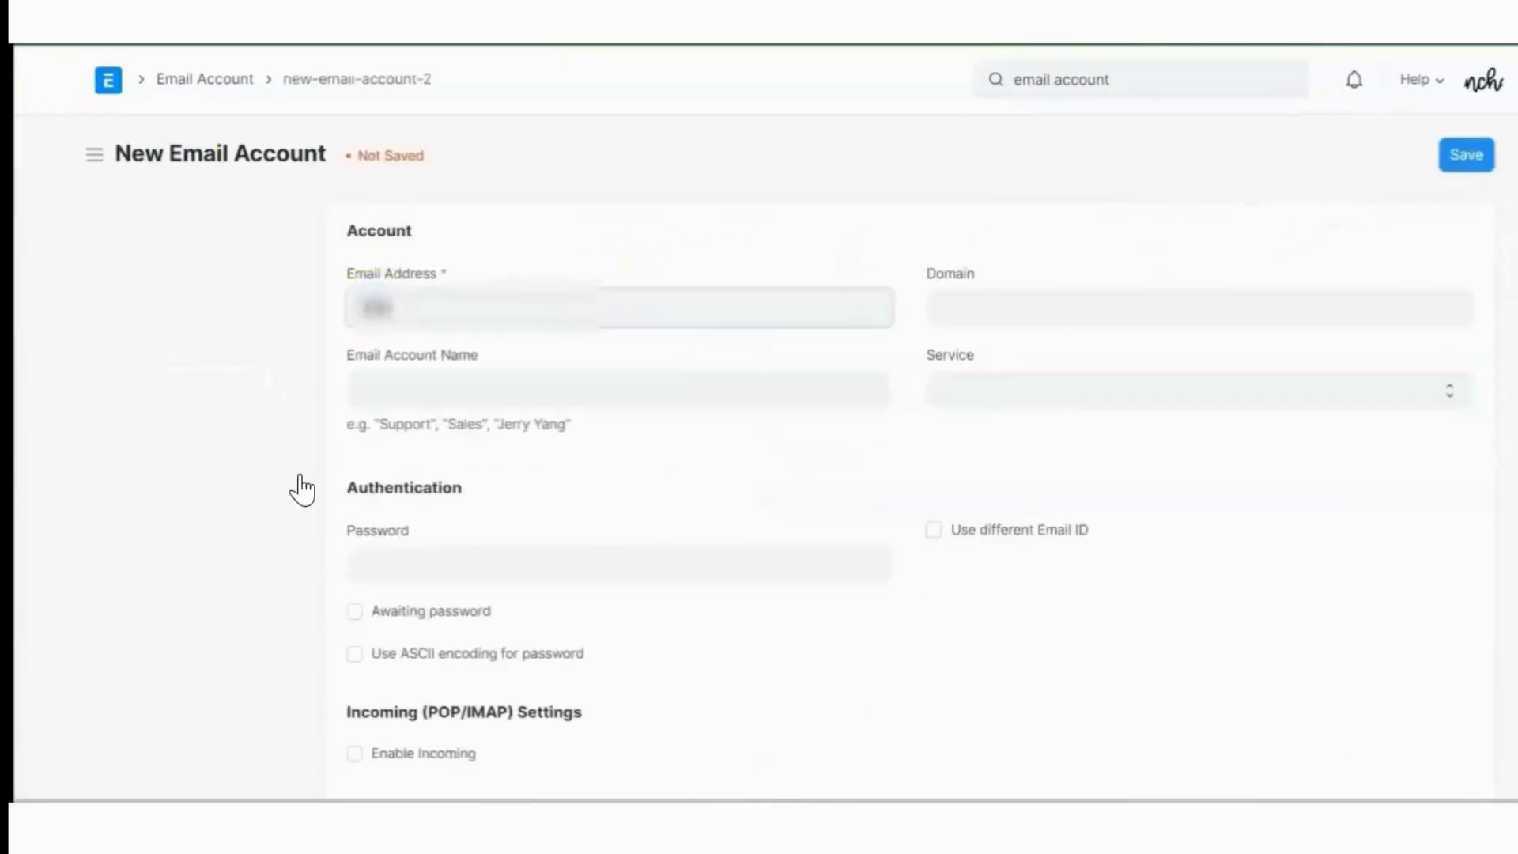
type("ma")
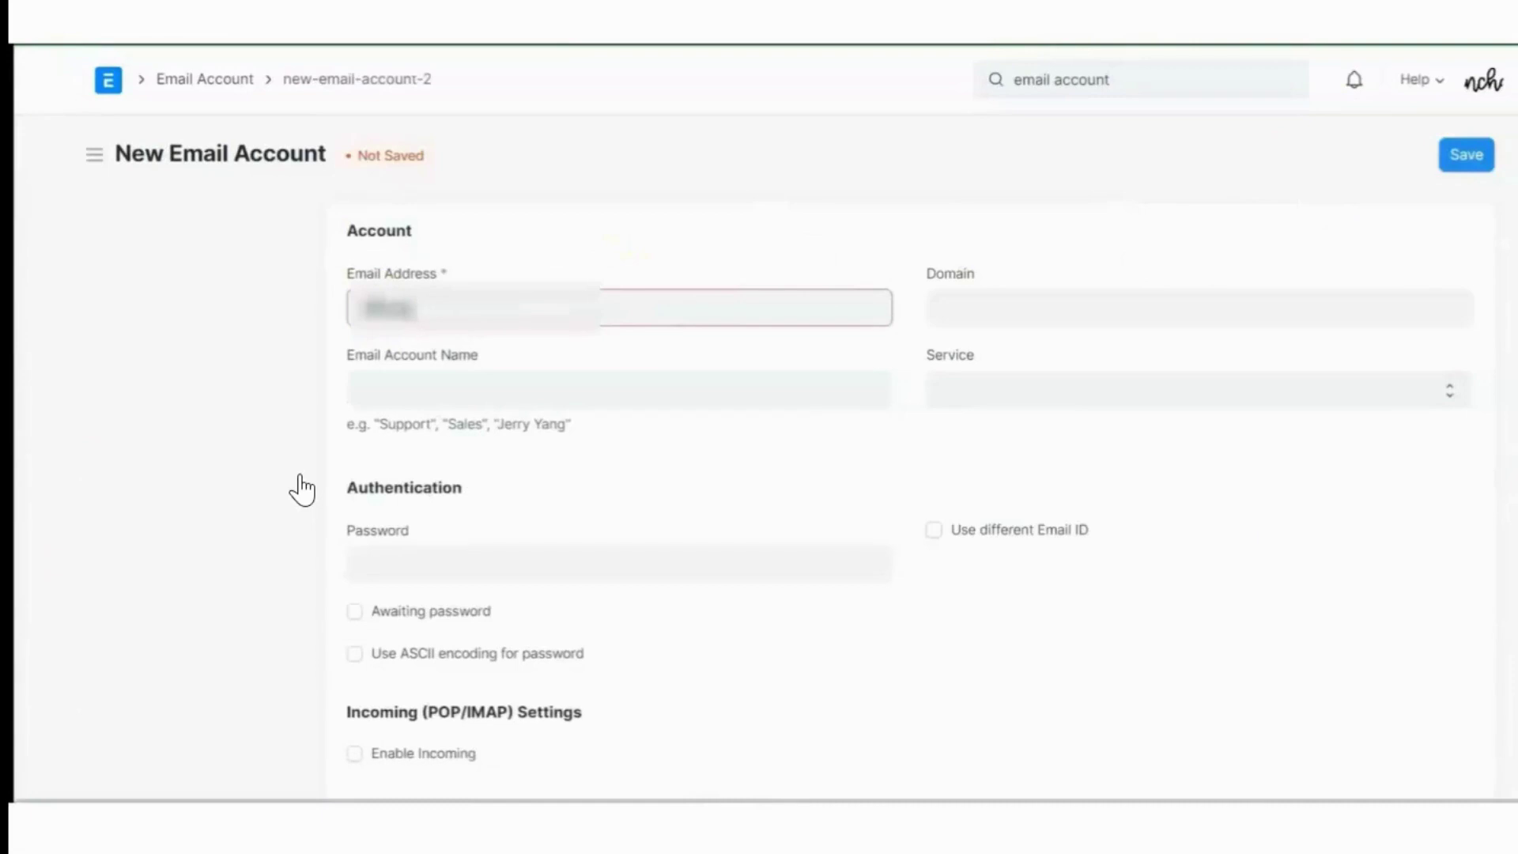
type("il")
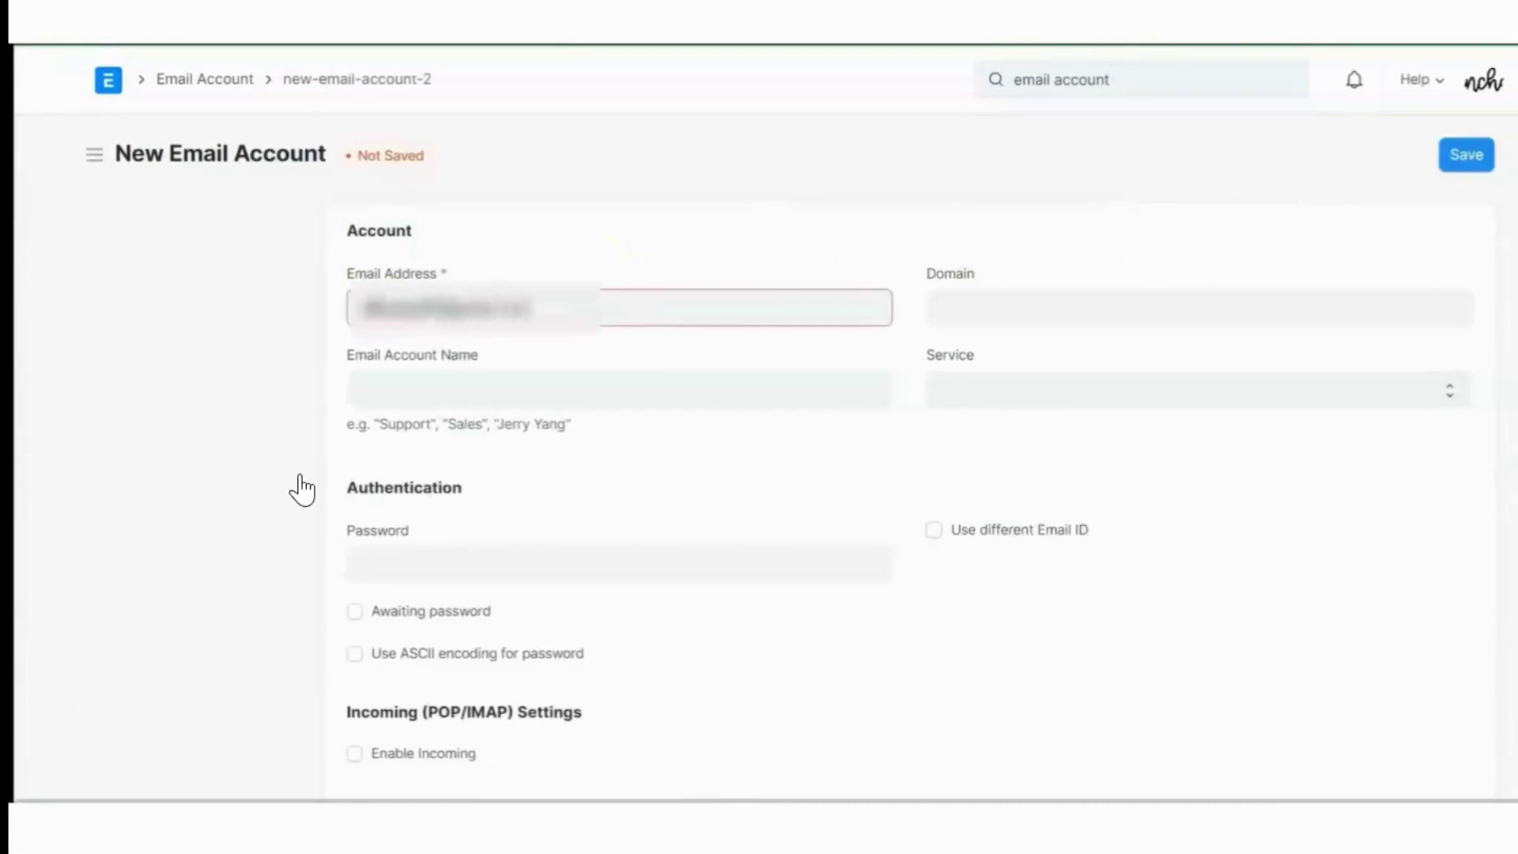
left_click(407, 396)
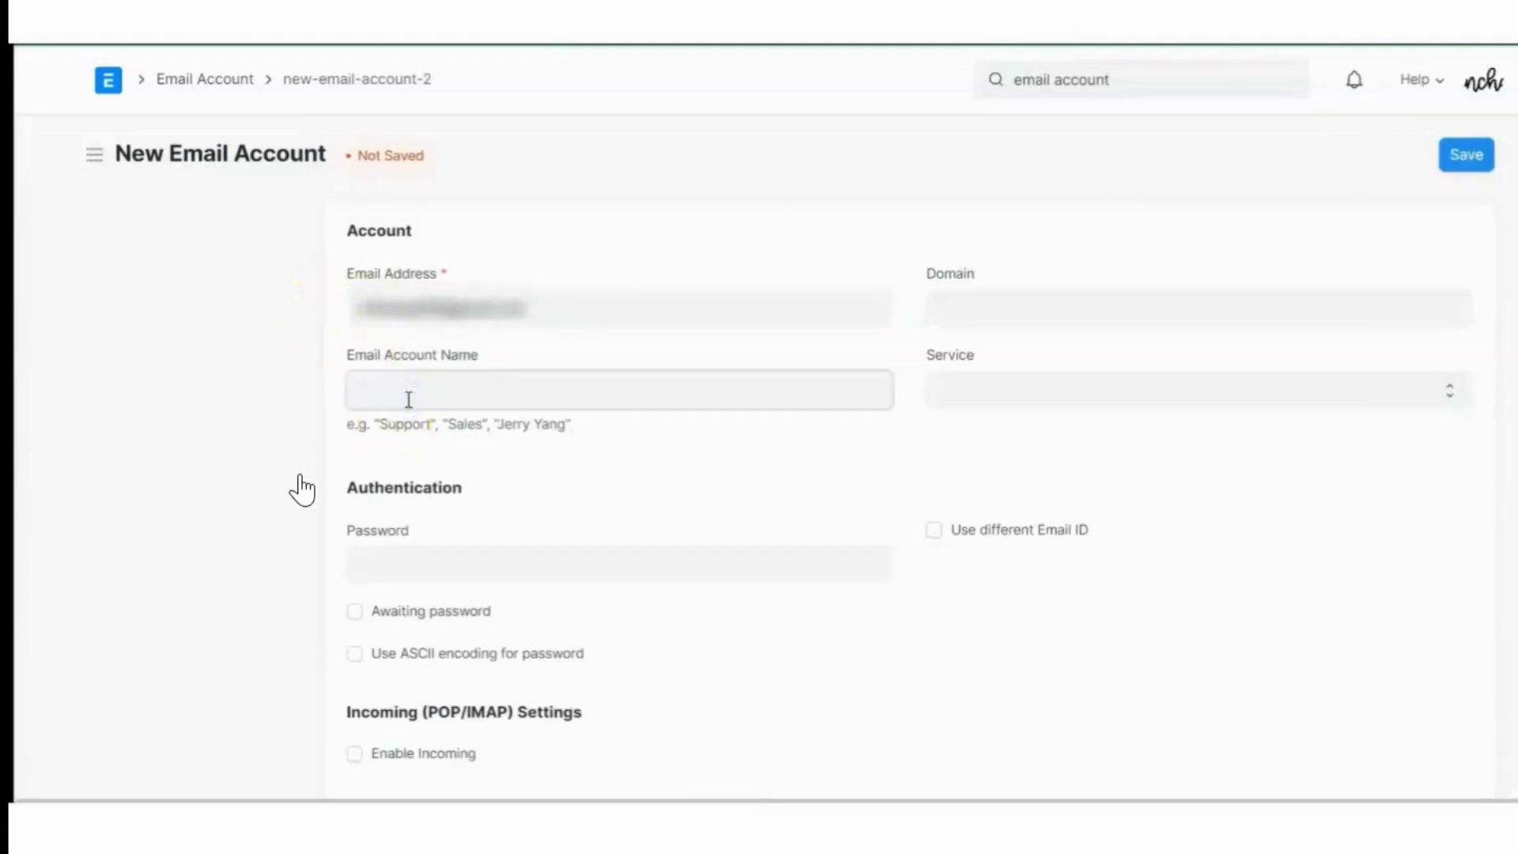
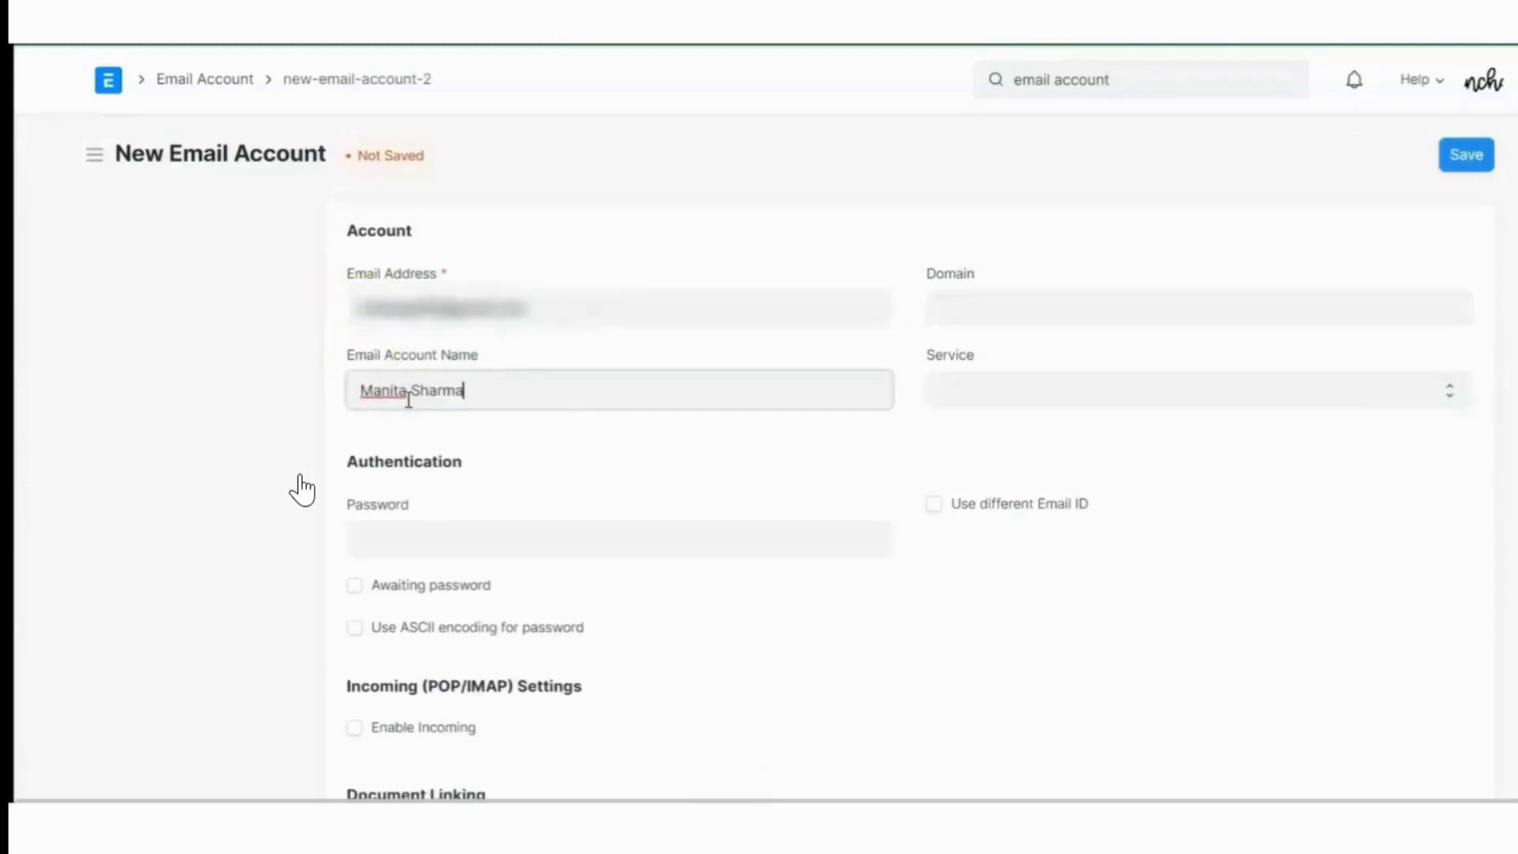
left_click(385, 391)
left_click(286, 307)
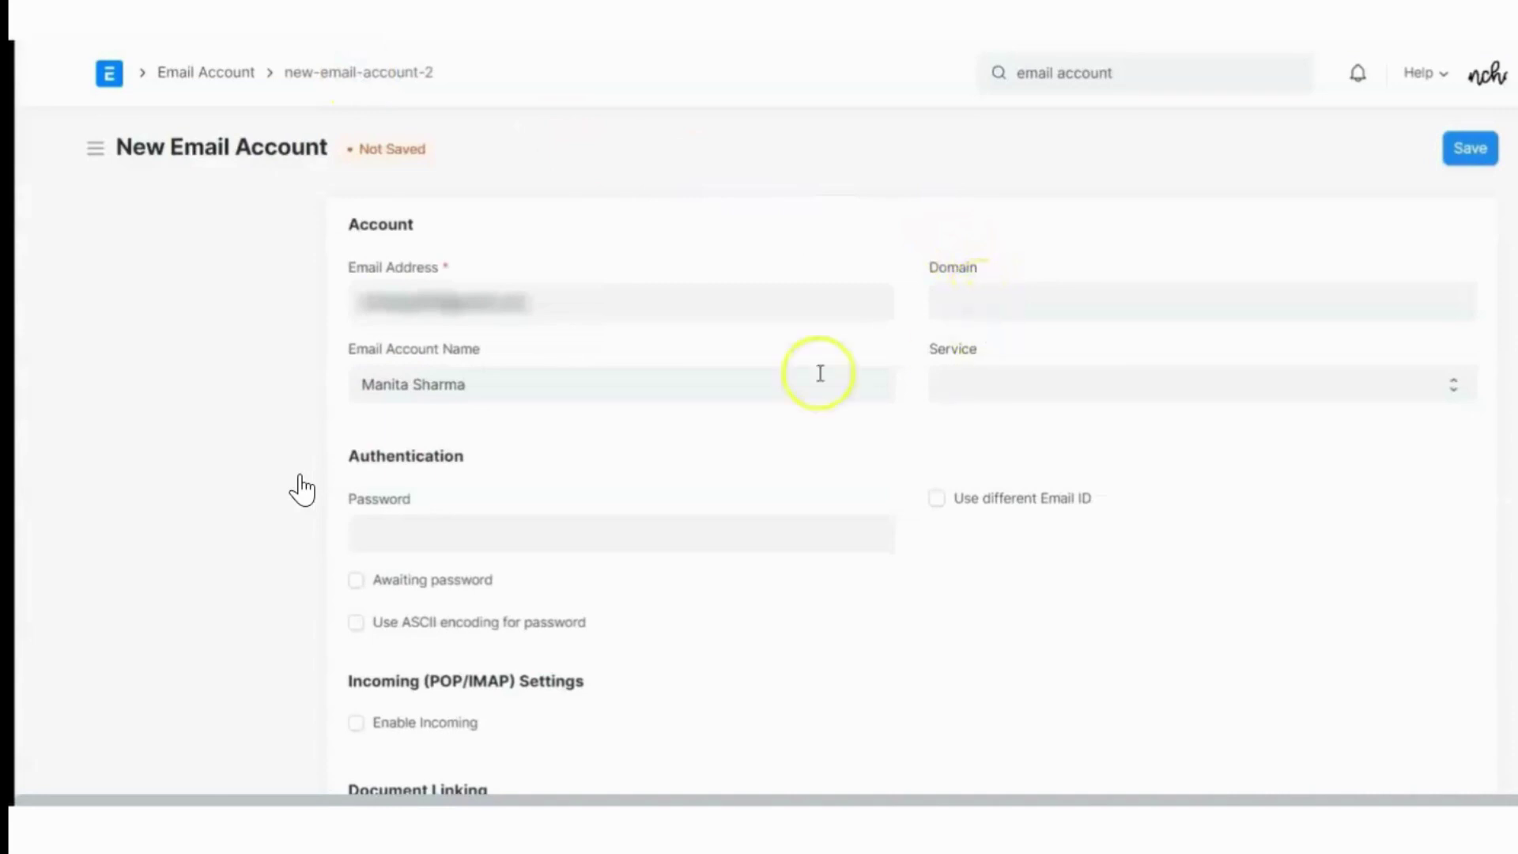
left_click(1014, 383)
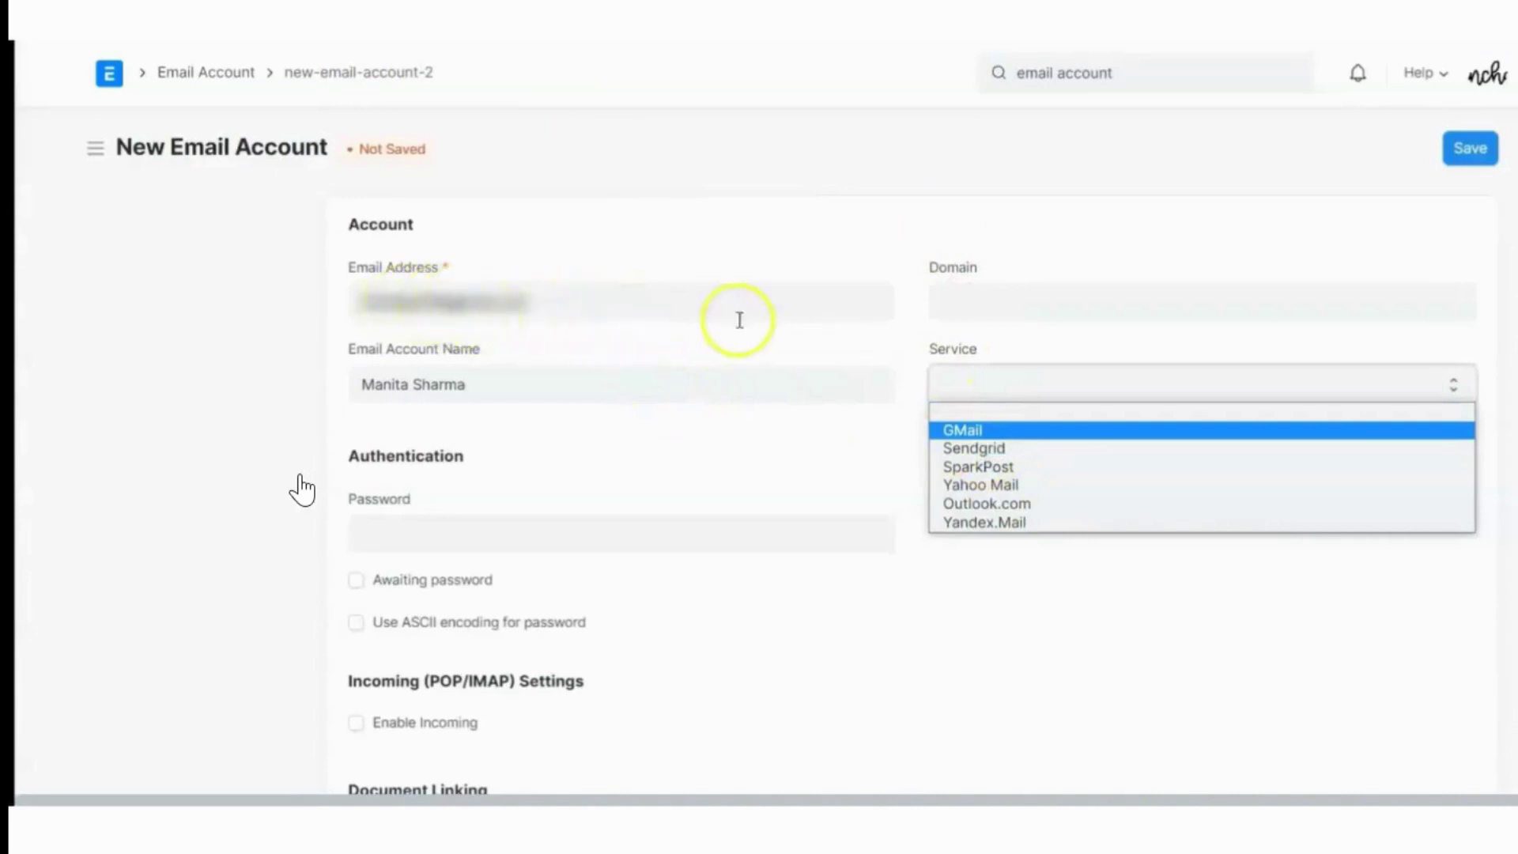
Choose GMail as the service and review the prefilled account settings
left_click(970, 432)
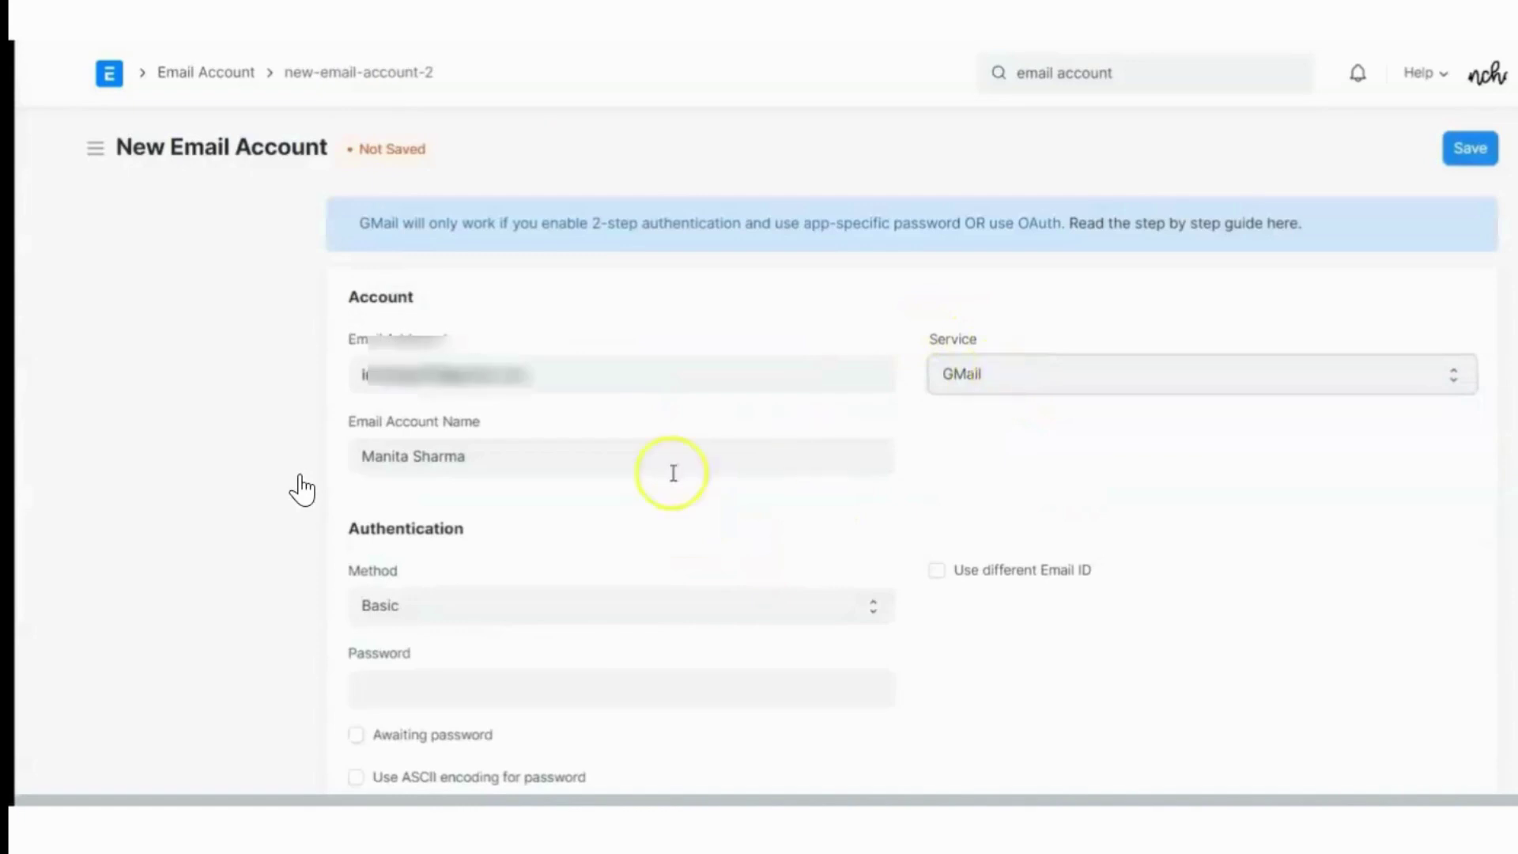
scroll(566, 444, "down", 5)
scroll(545, 593, "down", 3)
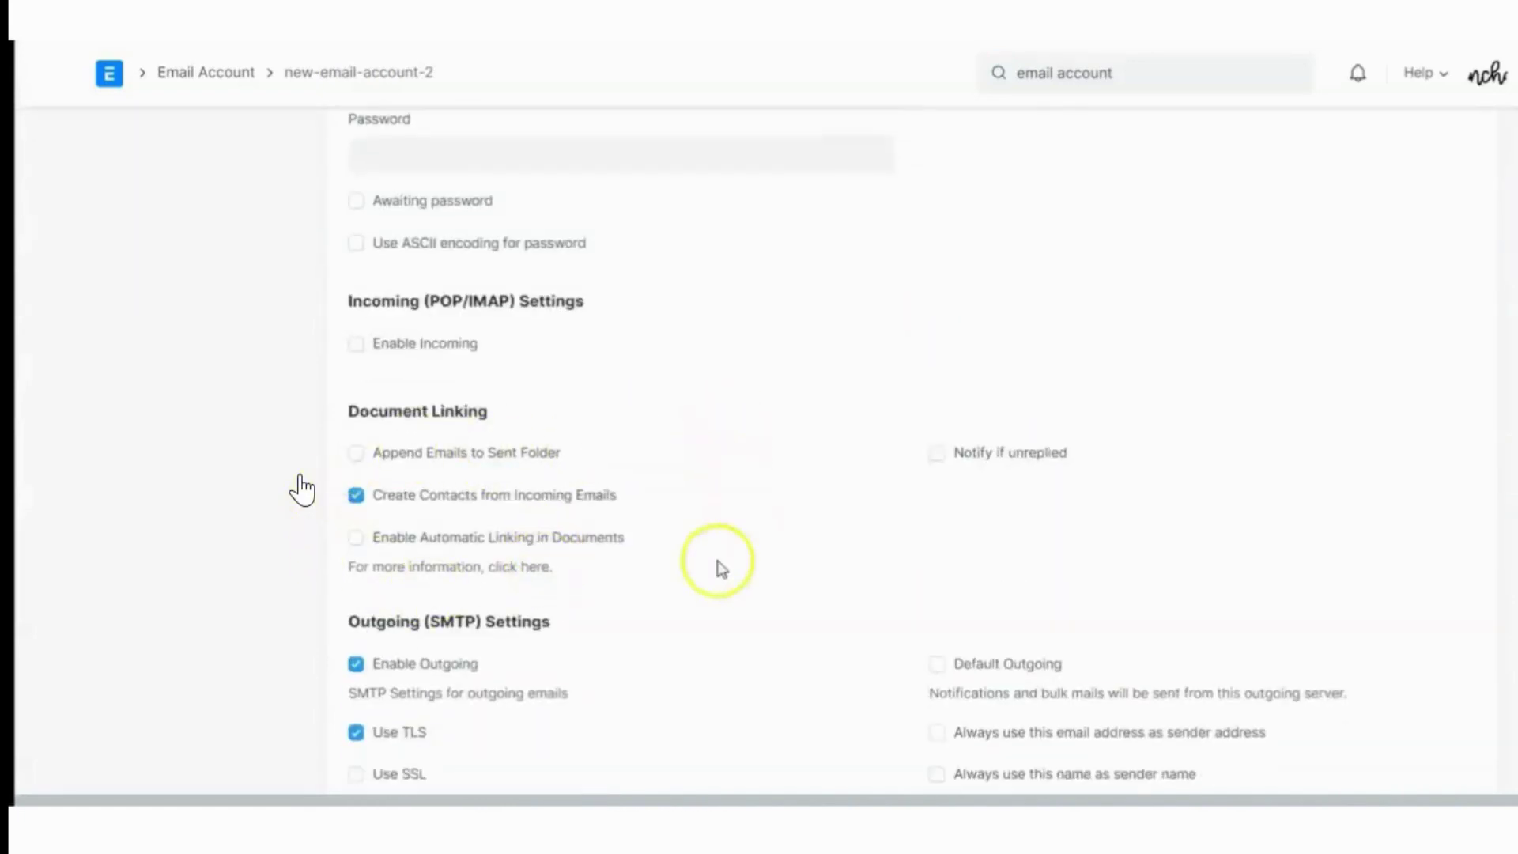
scroll(305, 363, "up", 1)
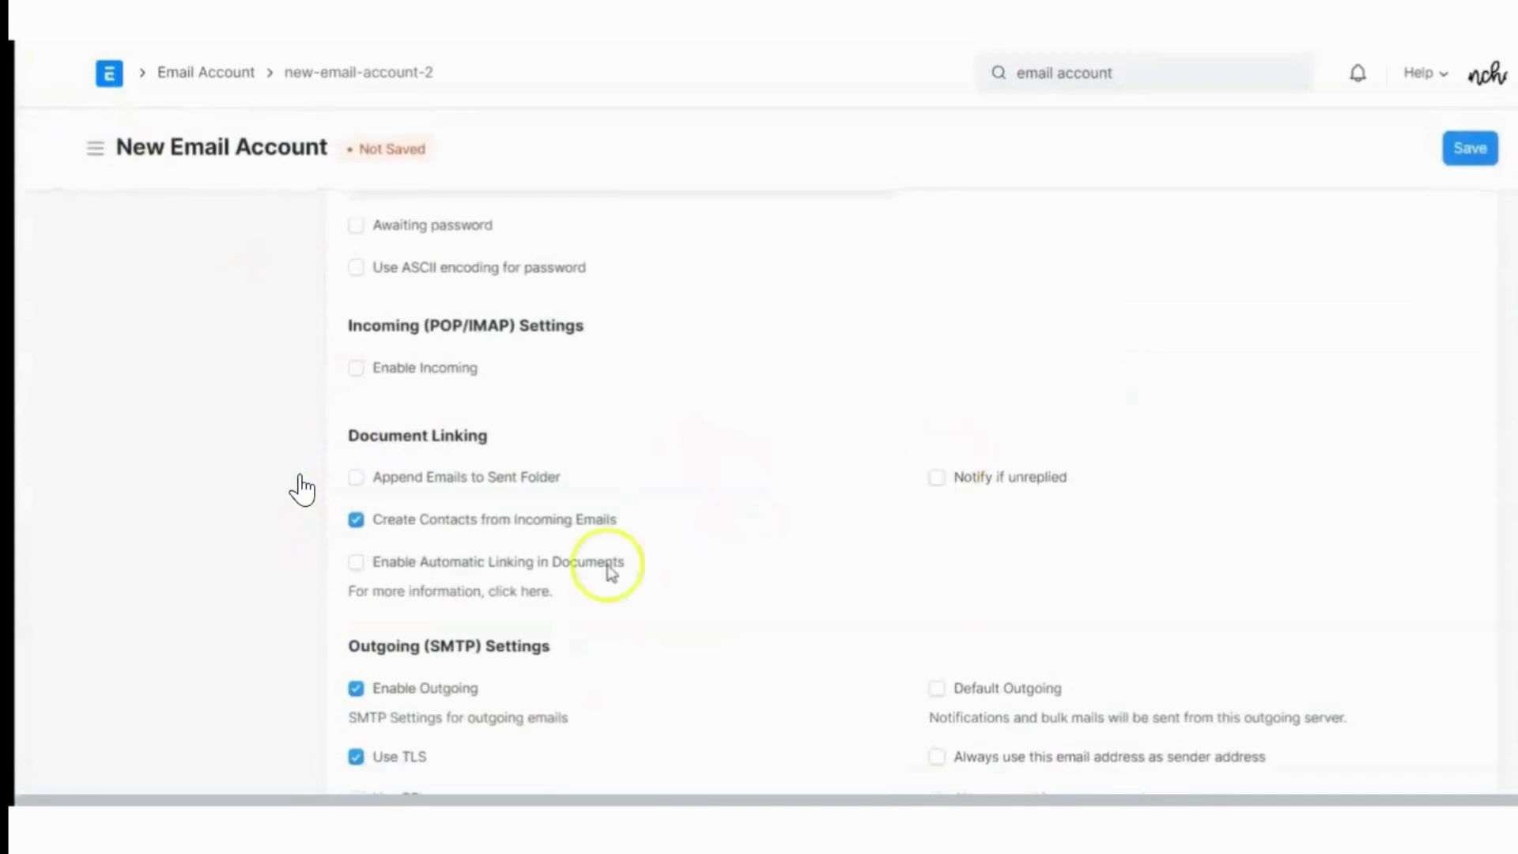
scroll(640, 484, "down", 3)
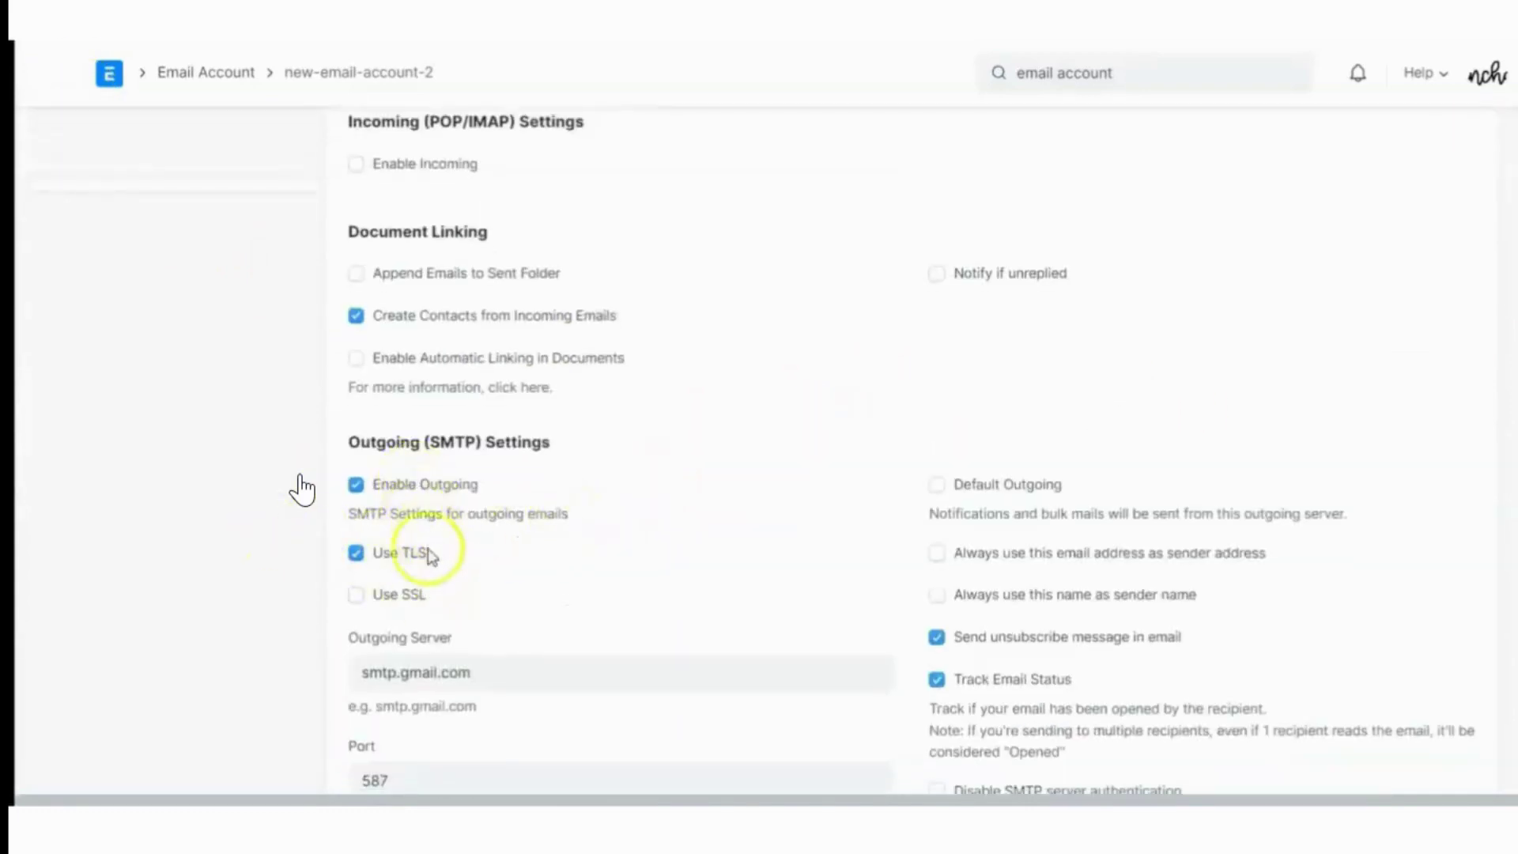
scroll(424, 553, "down", 2)
scroll(1067, 391, "up", 10)
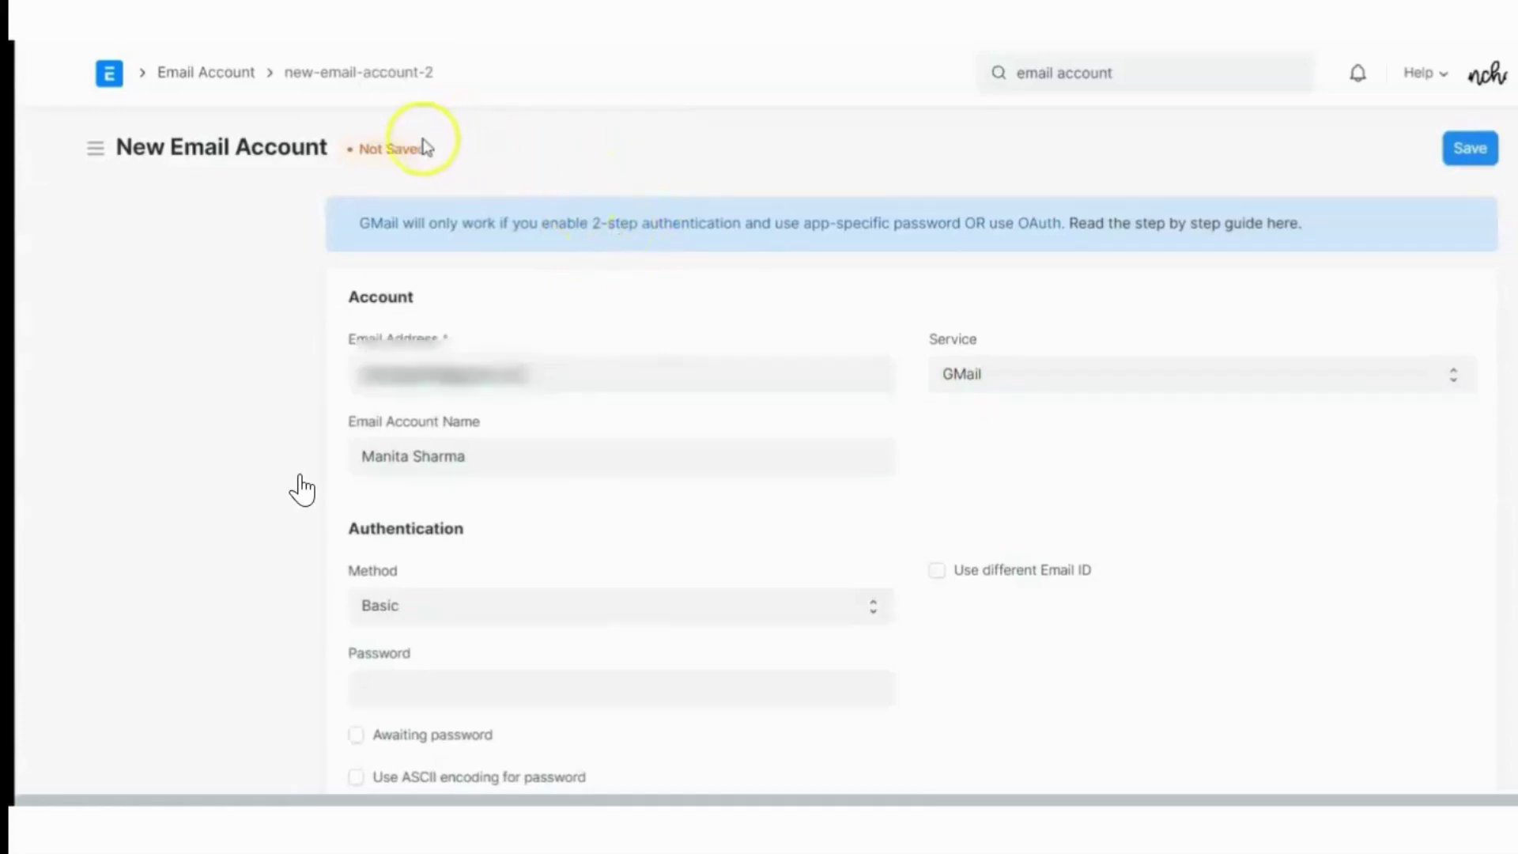
Tick Enable Incoming under Incoming (POP/IMAP) Settings and review the filled-in IMAP settings
scroll(414, 427, "down", 5)
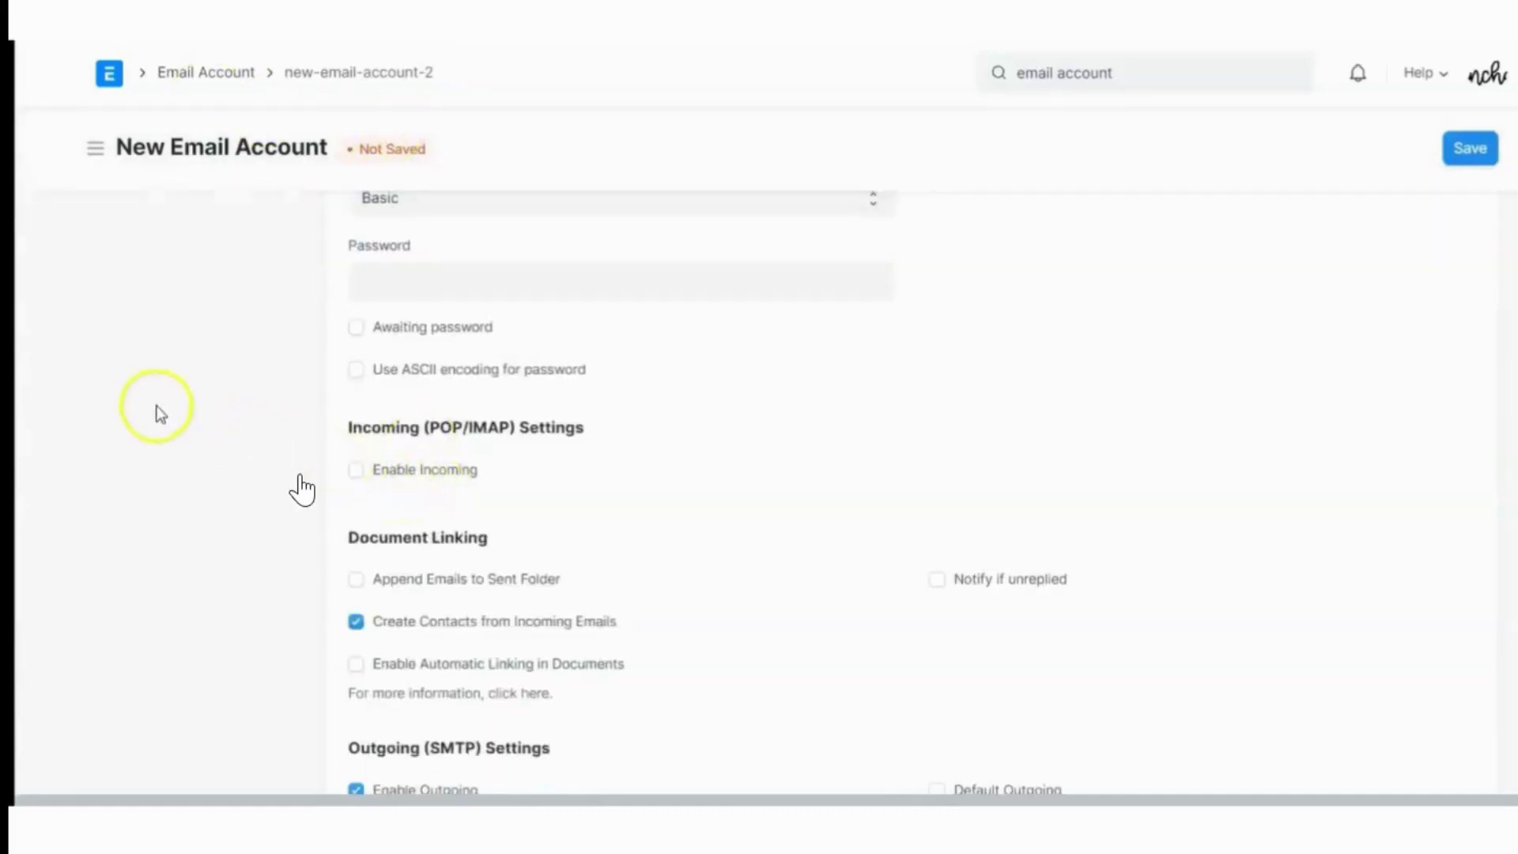
left_click(357, 473)
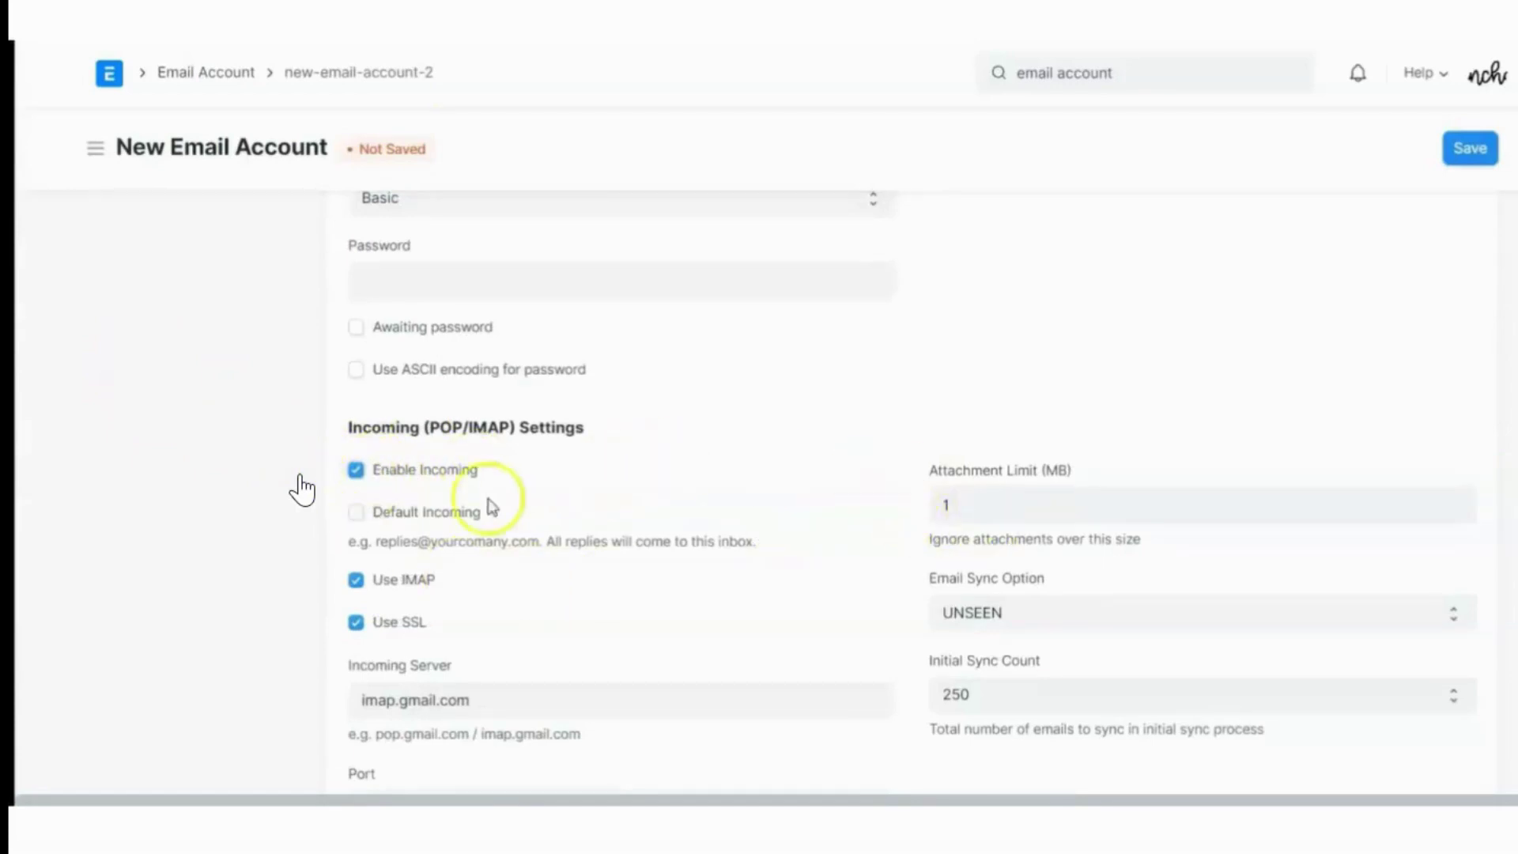
scroll(1002, 660, "down", 4)
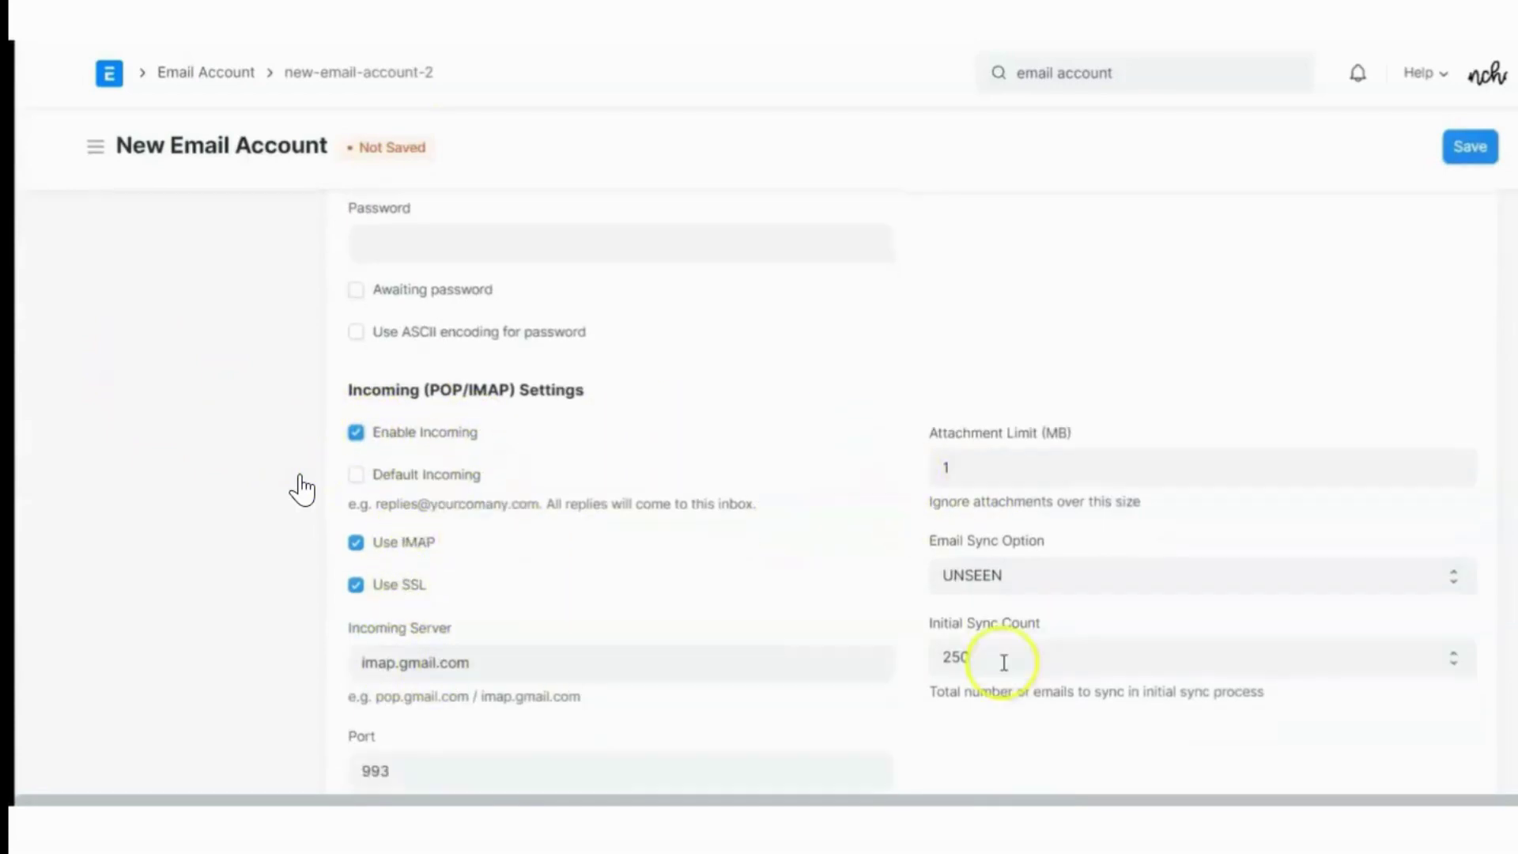
scroll(408, 462, "down", 1)
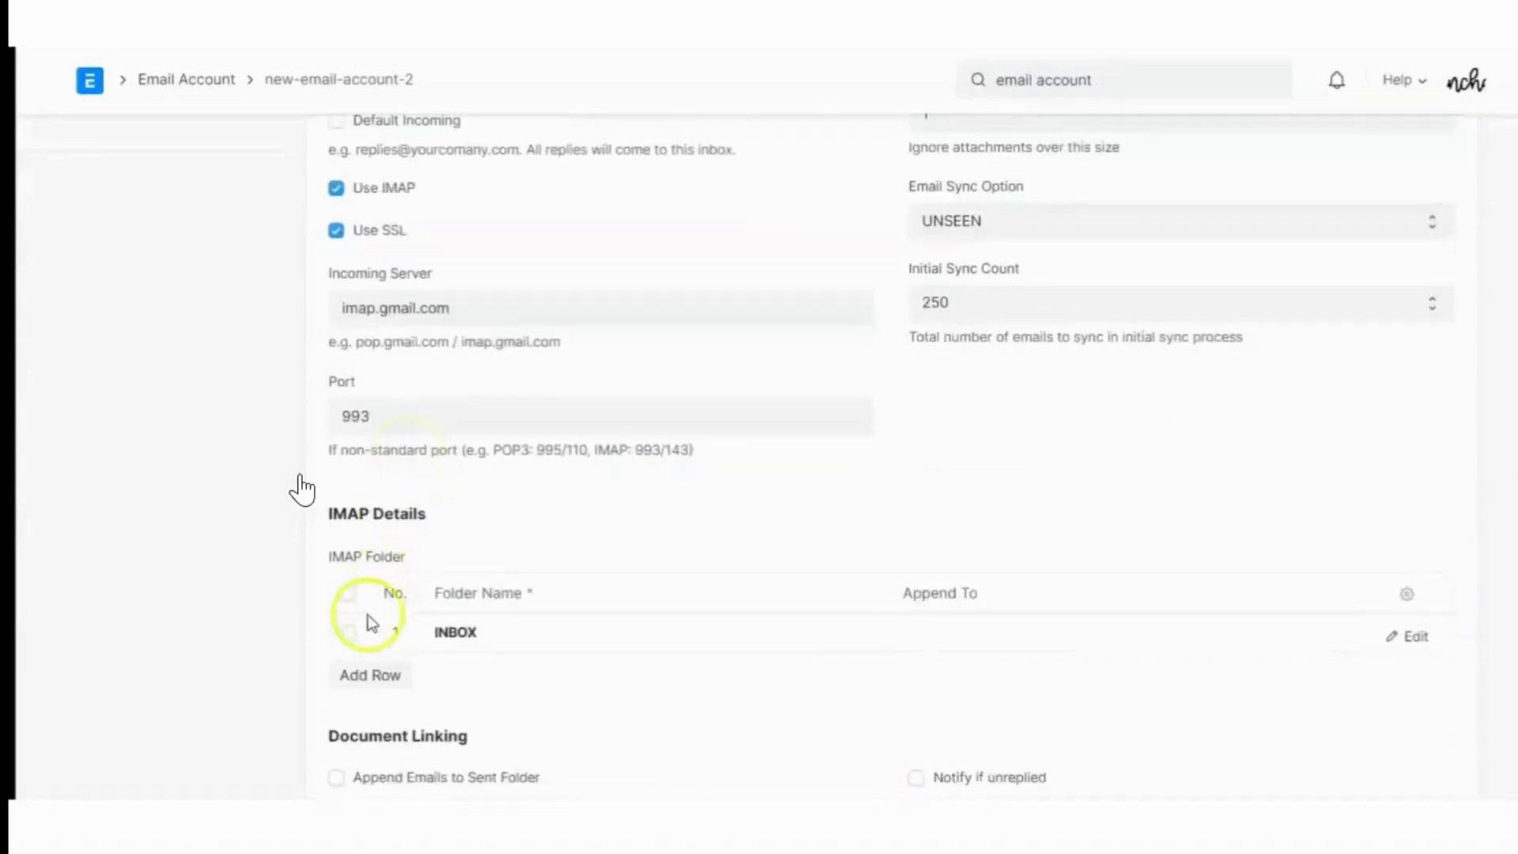
scroll(367, 622, "down", 1)
scroll(362, 666, "down", 1)
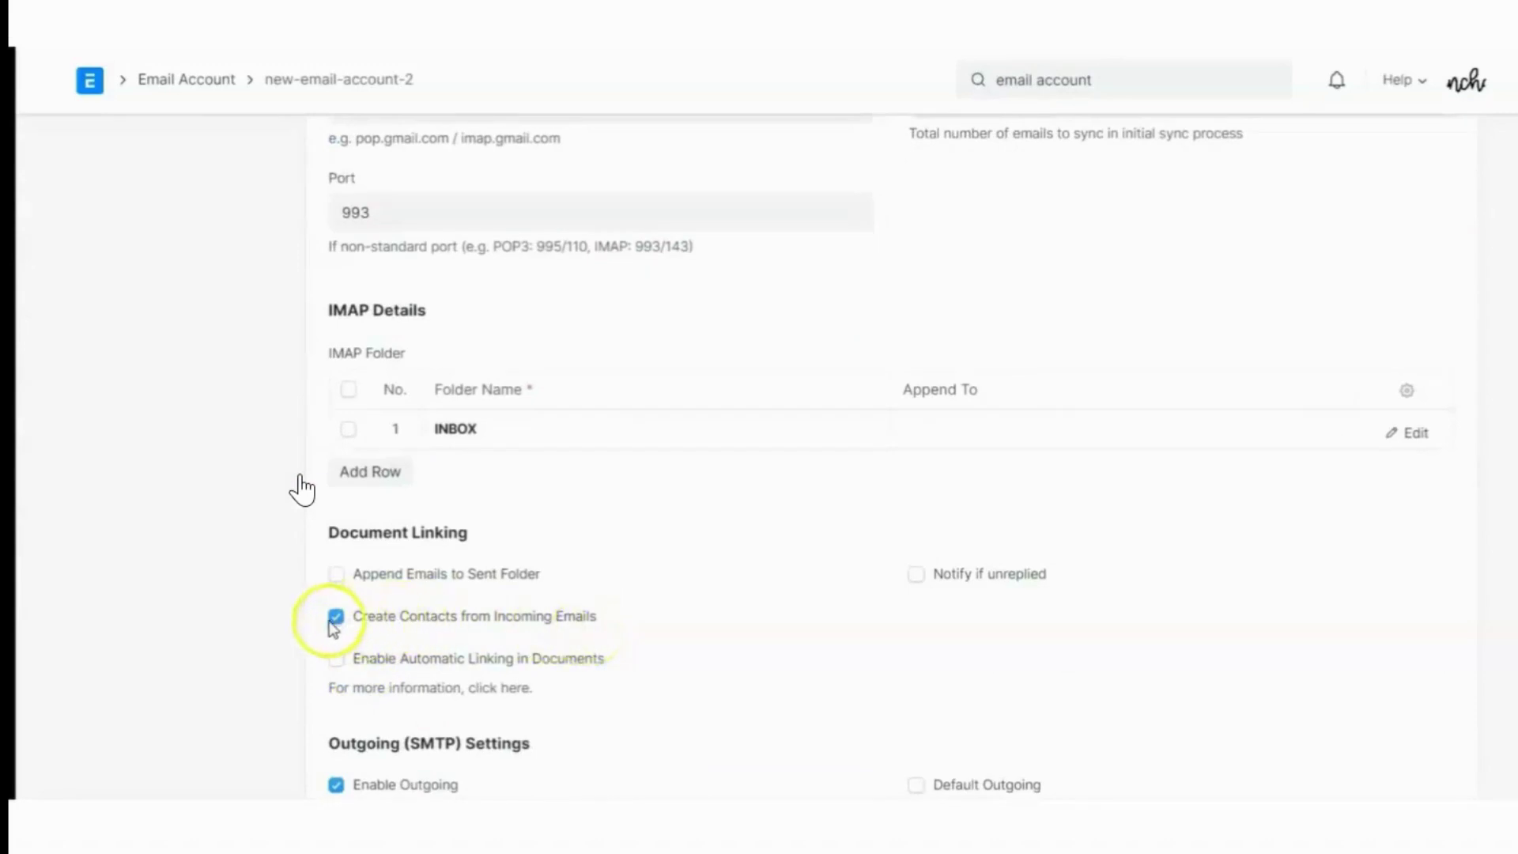
scroll(516, 581, "down", 4)
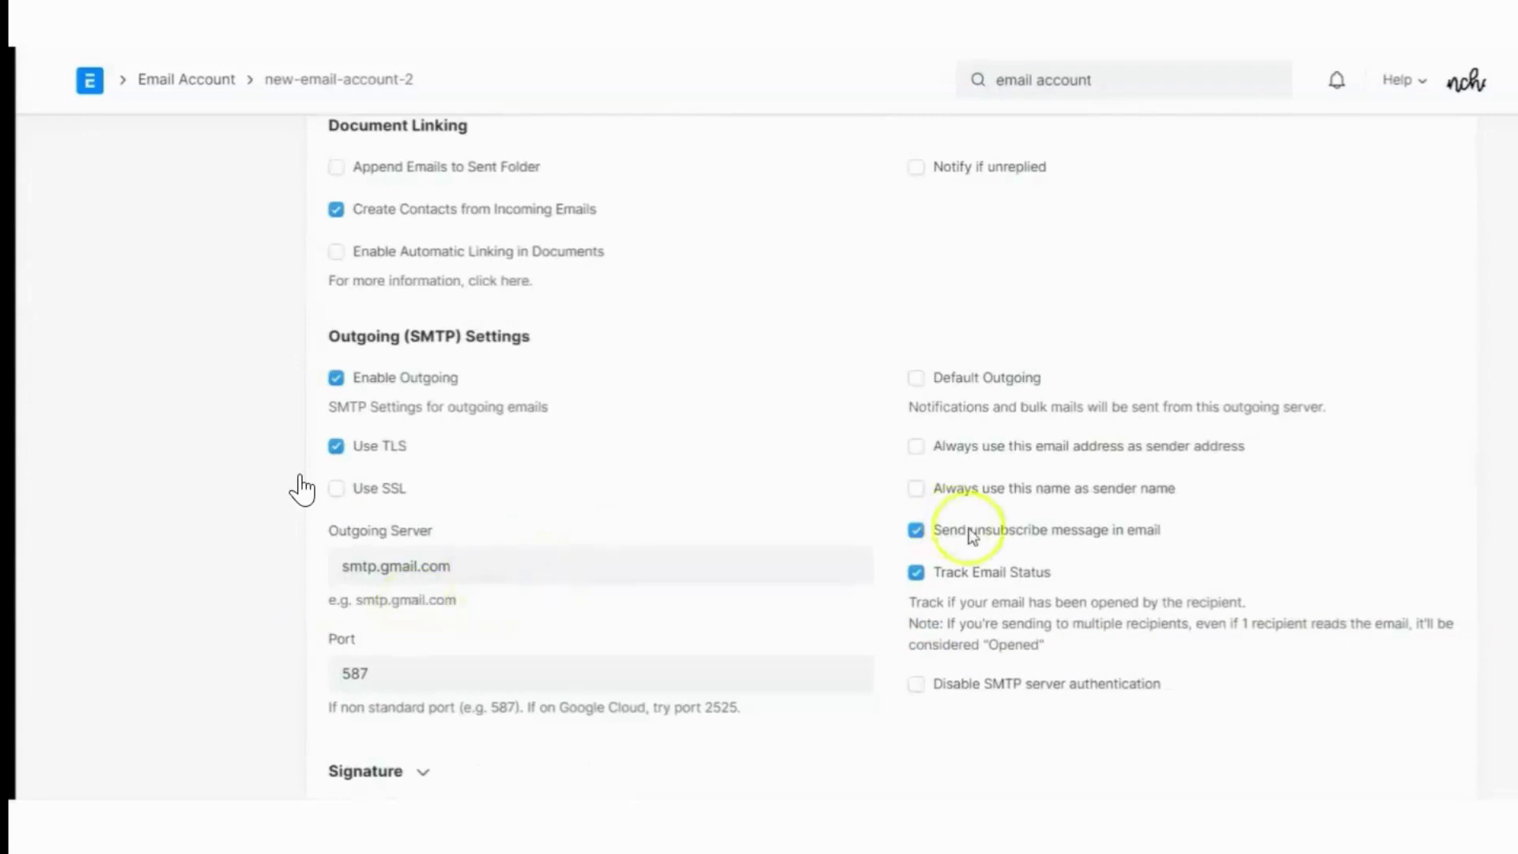
scroll(1078, 560, "down", 2)
scroll(524, 581, "up", 10)
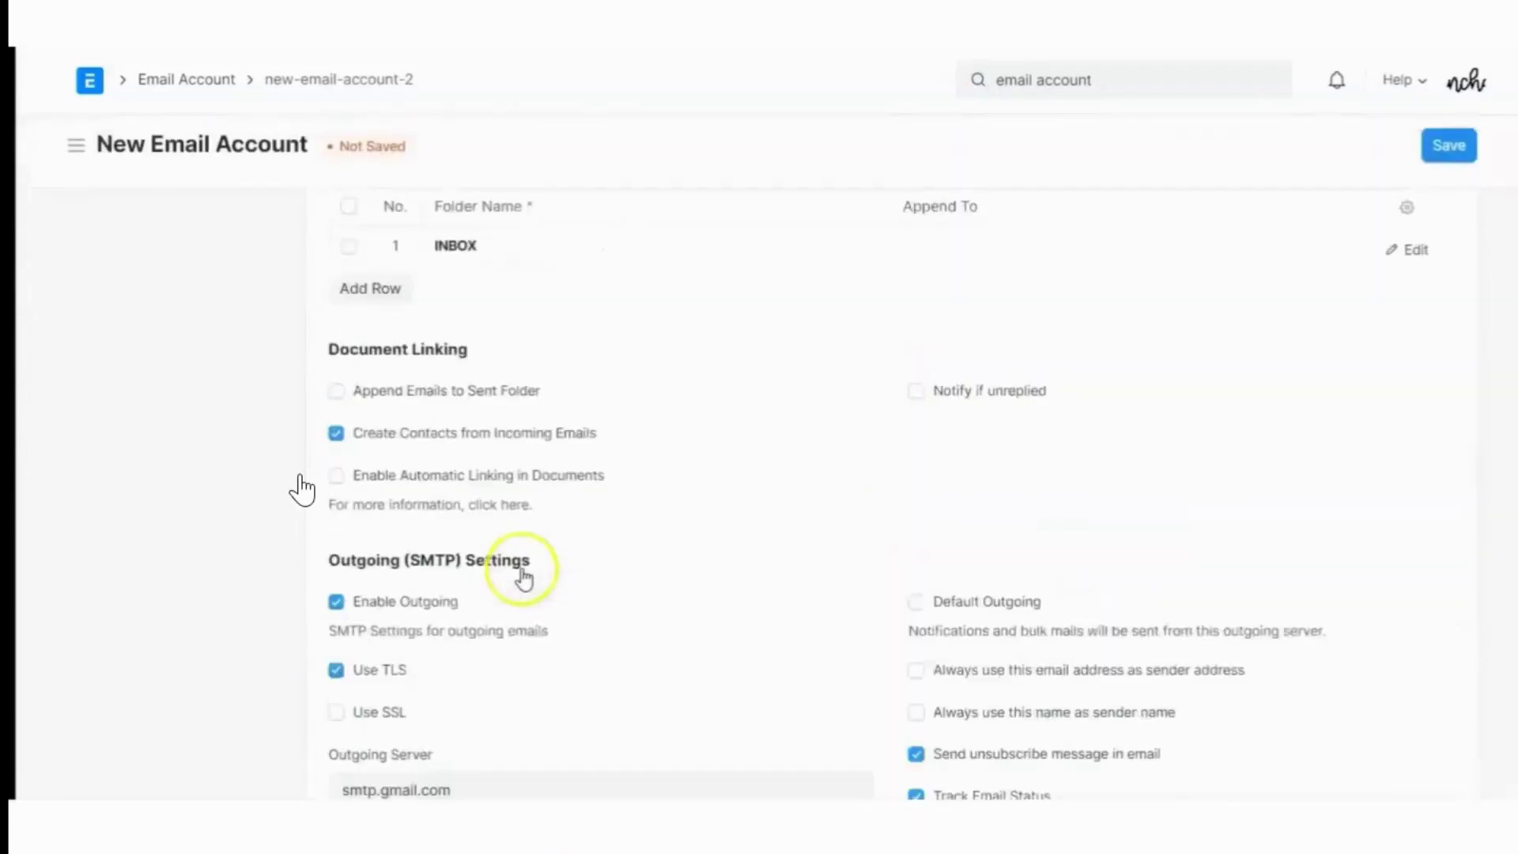
scroll(524, 581, "up", 2)
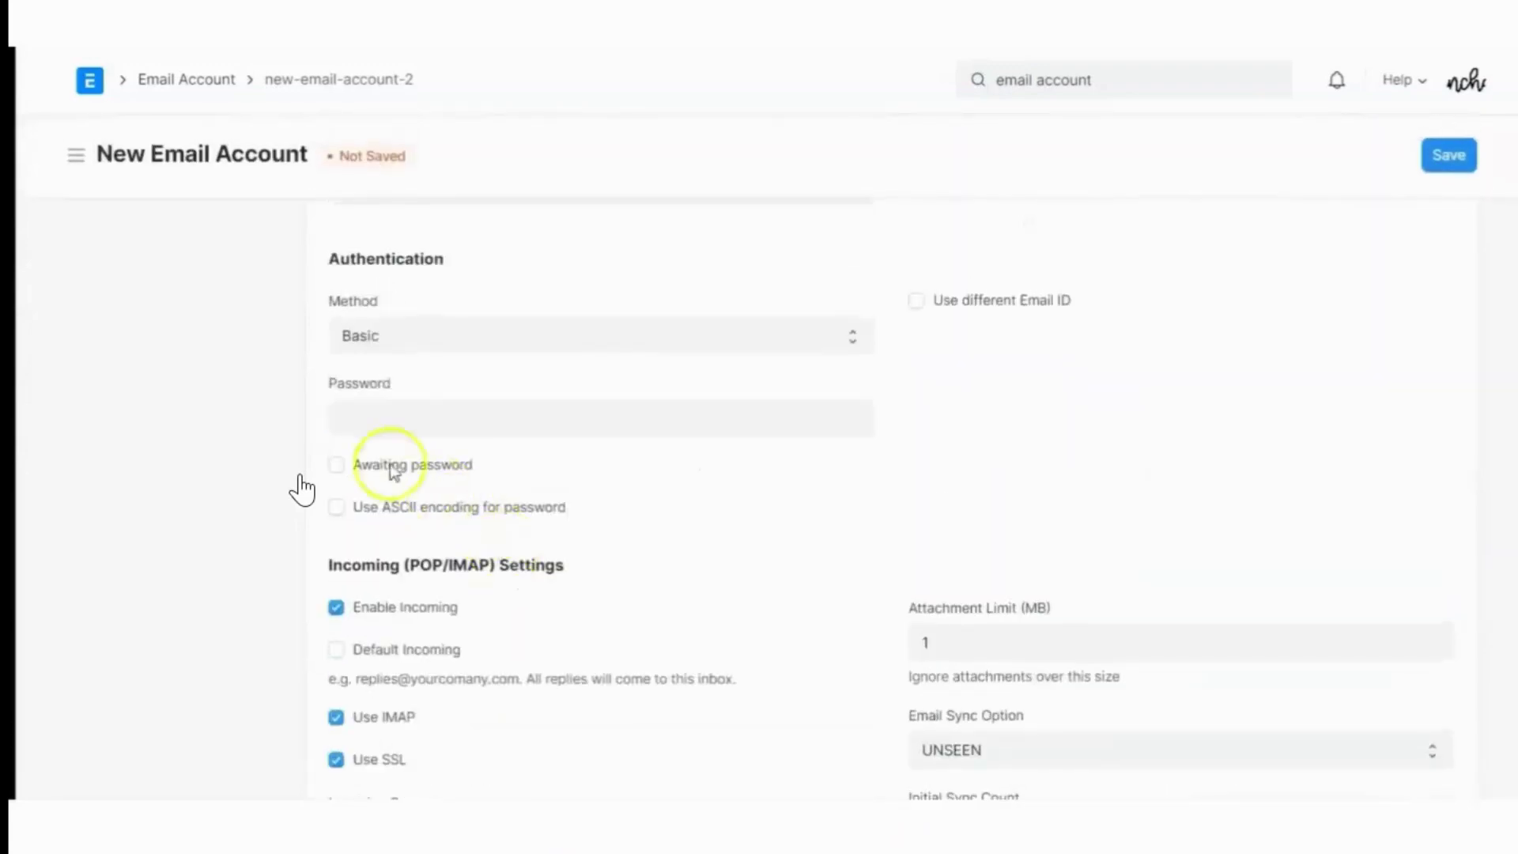
scroll(839, 436, "up", 3)
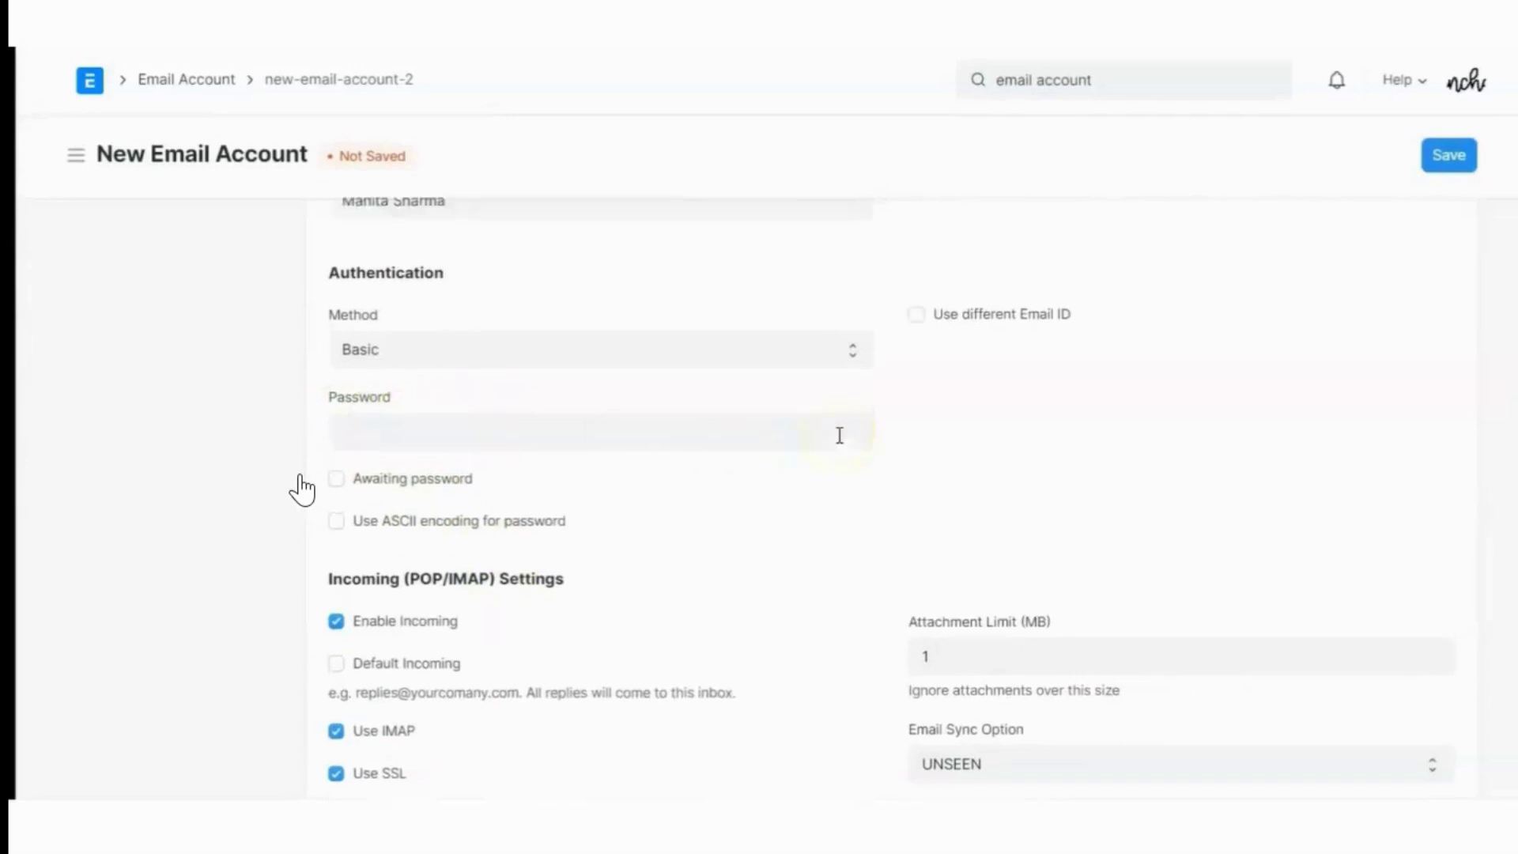
left_click(818, 251)
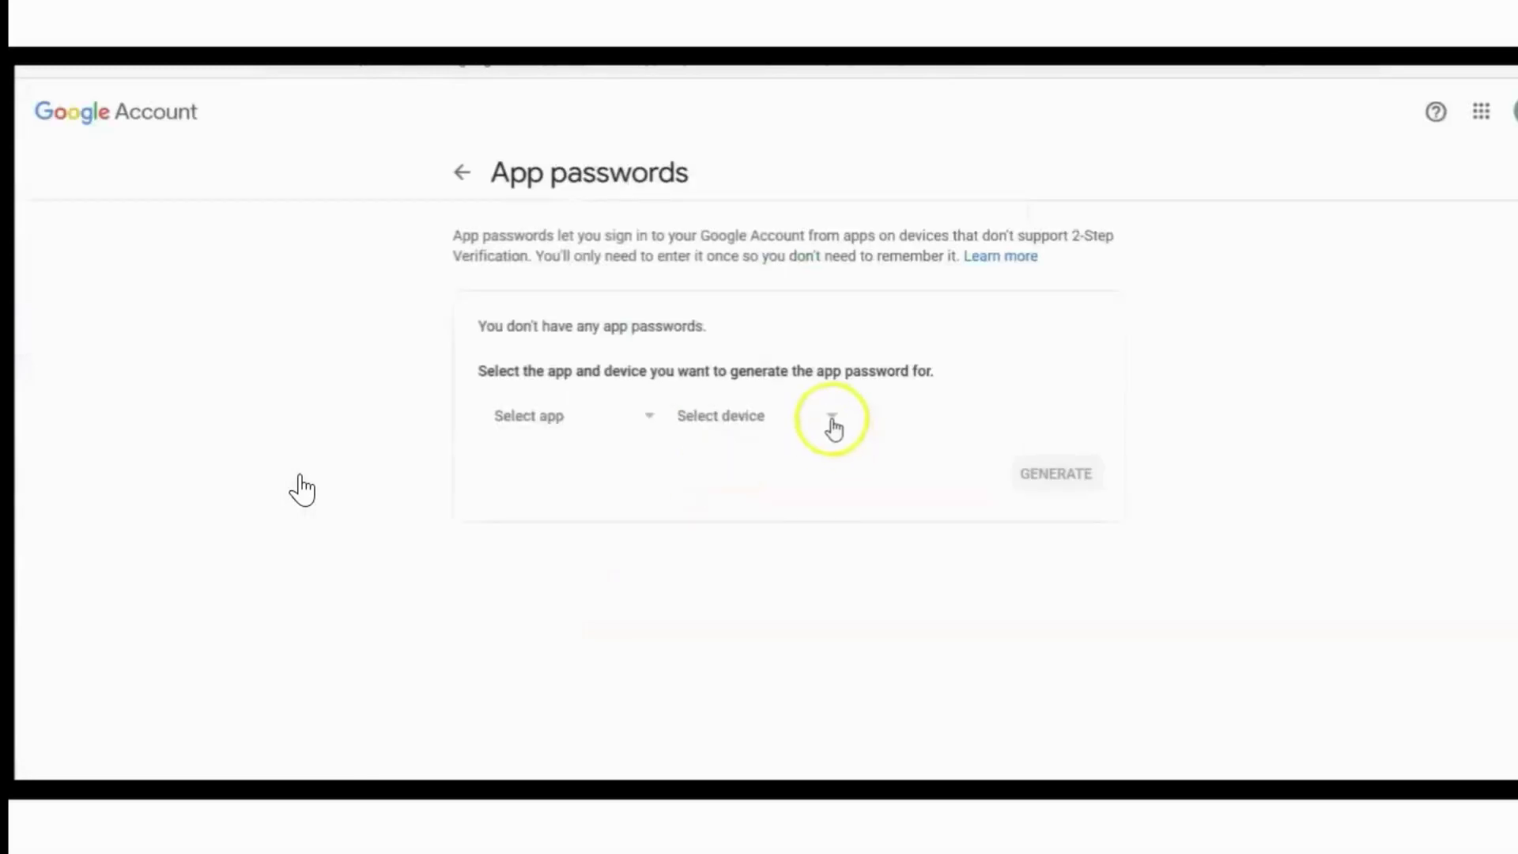
Pick Other (Custom name) as the app password device and name it ERPnext
left_click(832, 419)
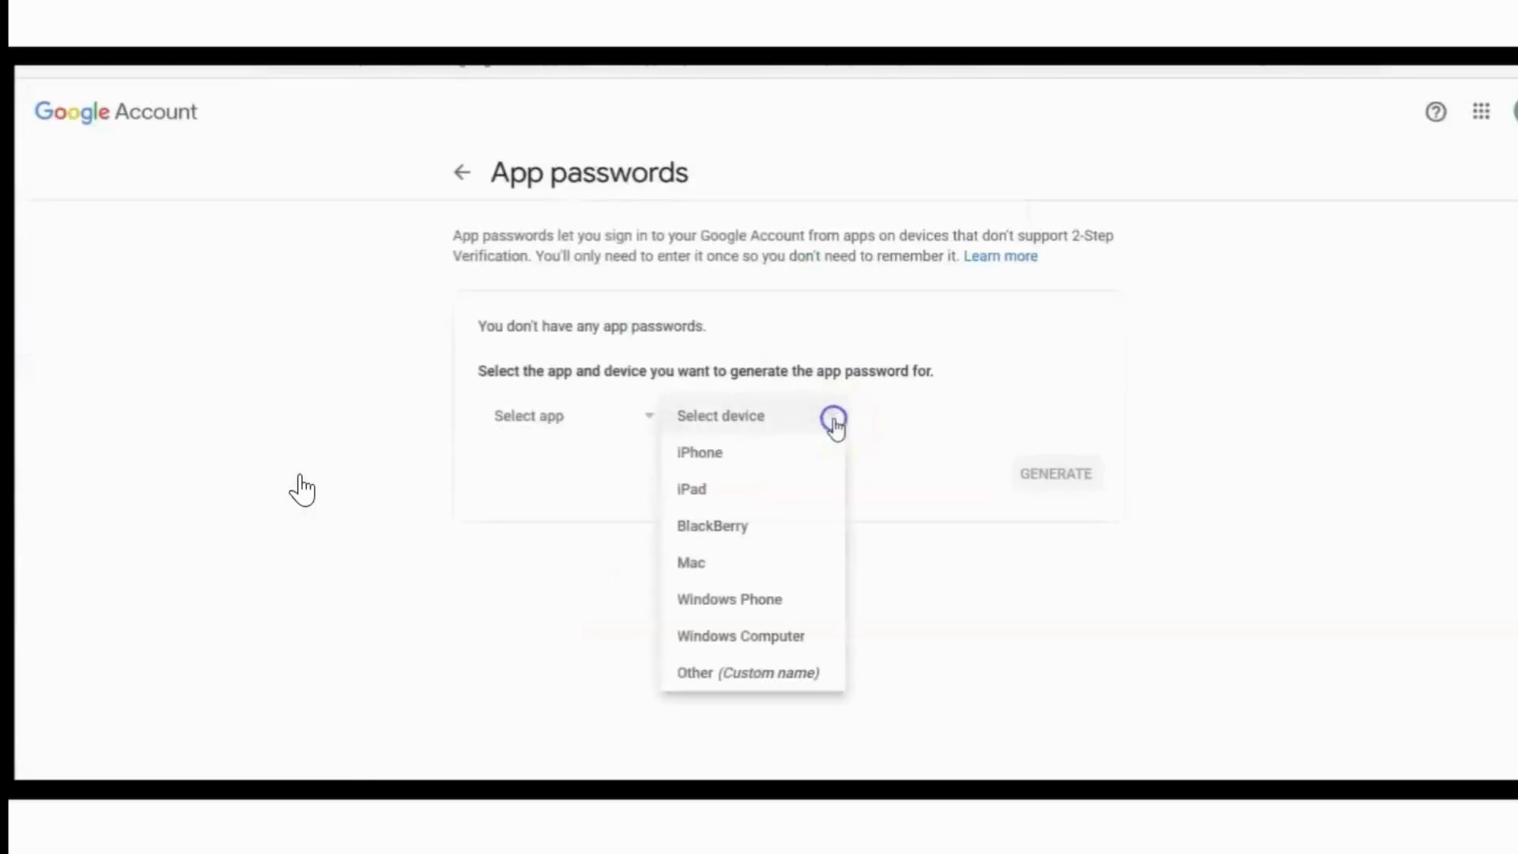
left_click(713, 674)
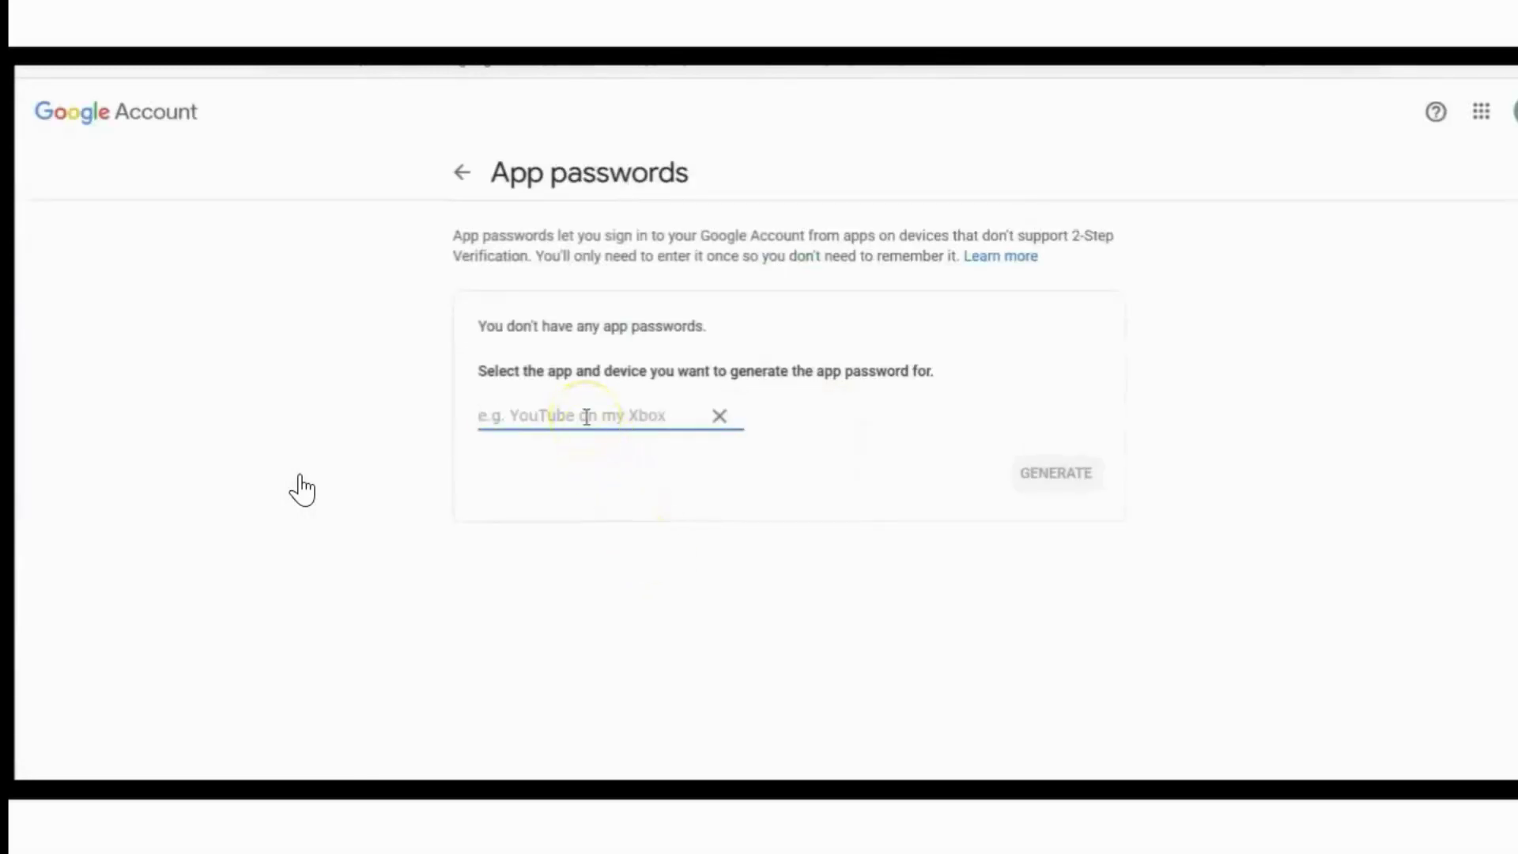
type("ERPnext")
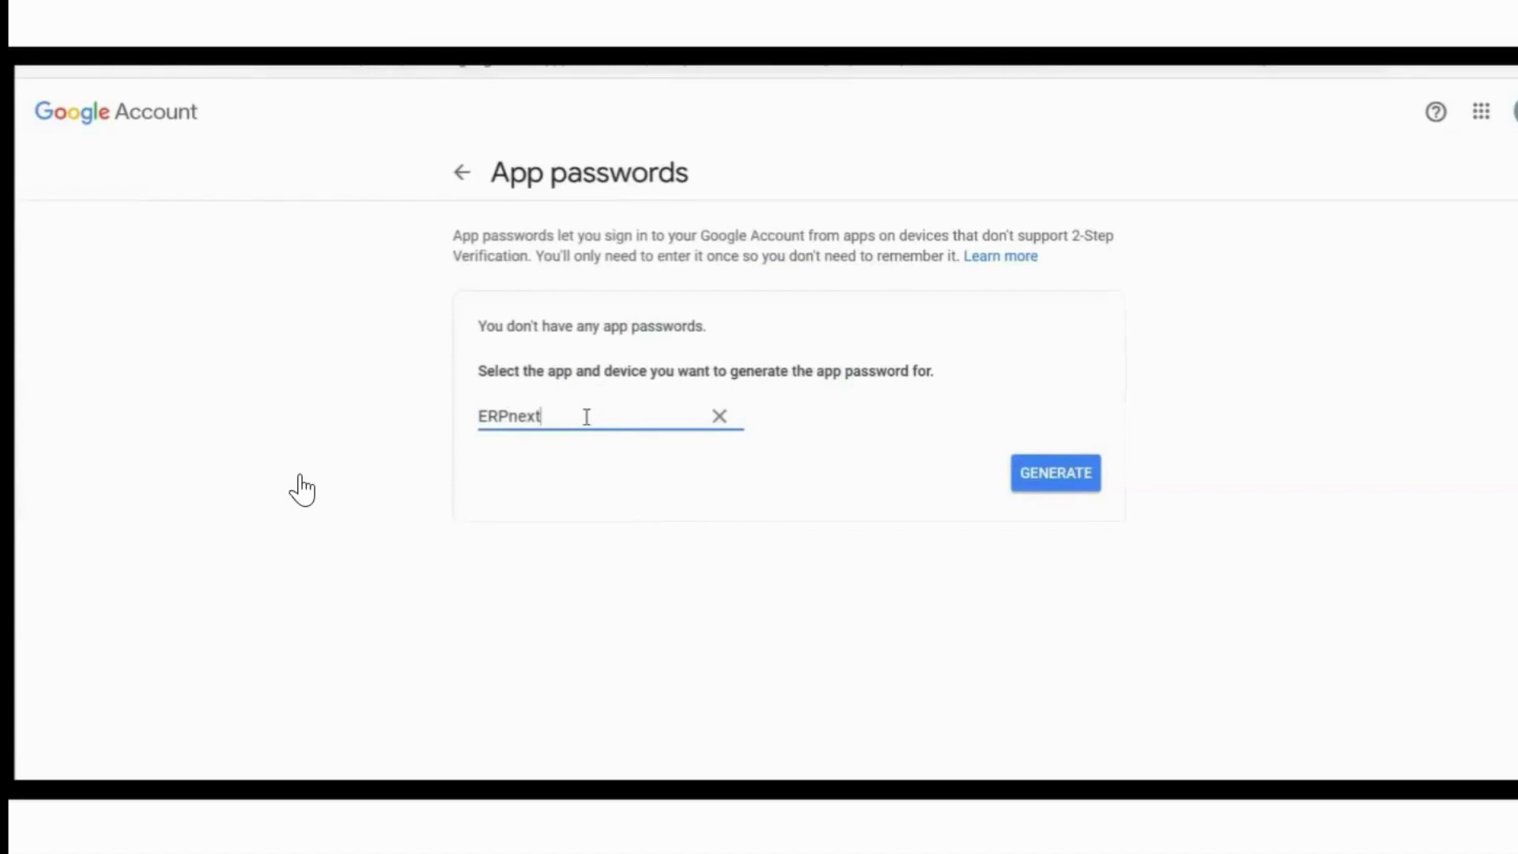
left_click(304, 392)
Paste the Gmail app password into the Password field, save the account, and dismiss the message
left_click(384, 607)
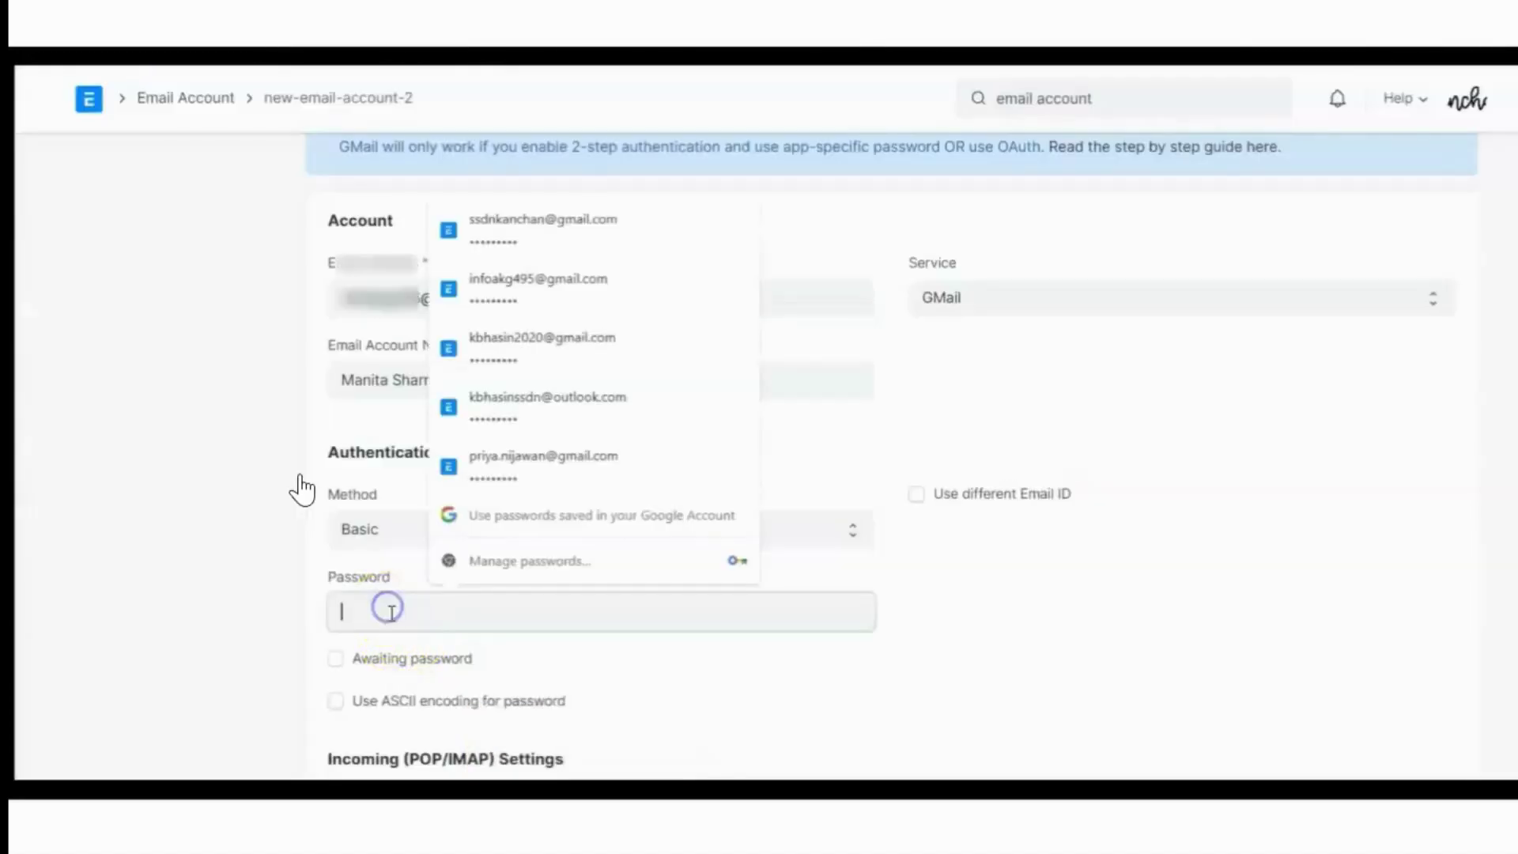
left_click(516, 624)
key("ctrl+v")
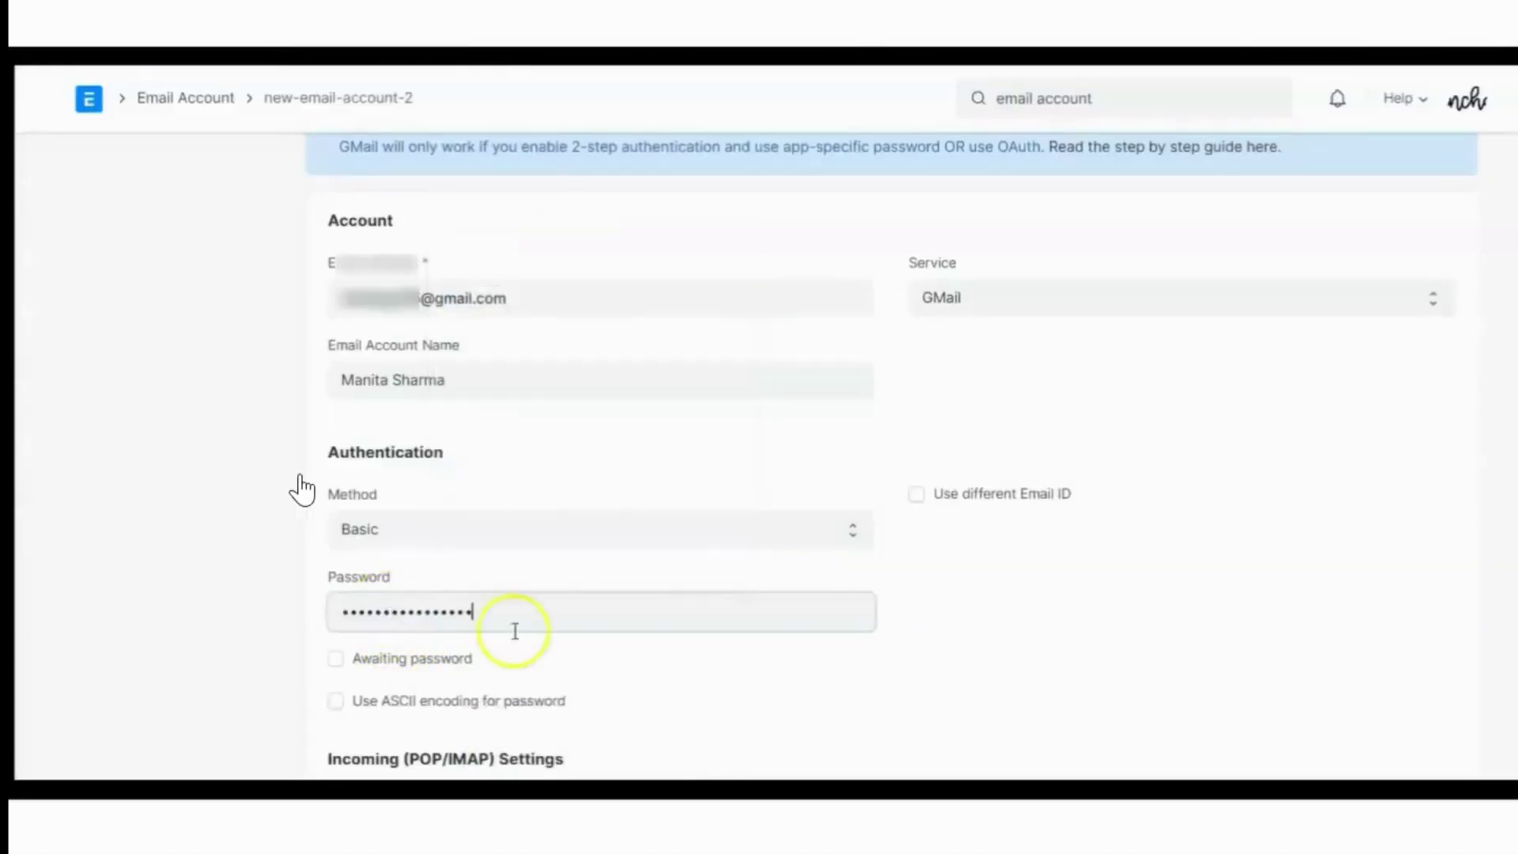
left_click(1151, 513)
scroll(1151, 511, "up", 1)
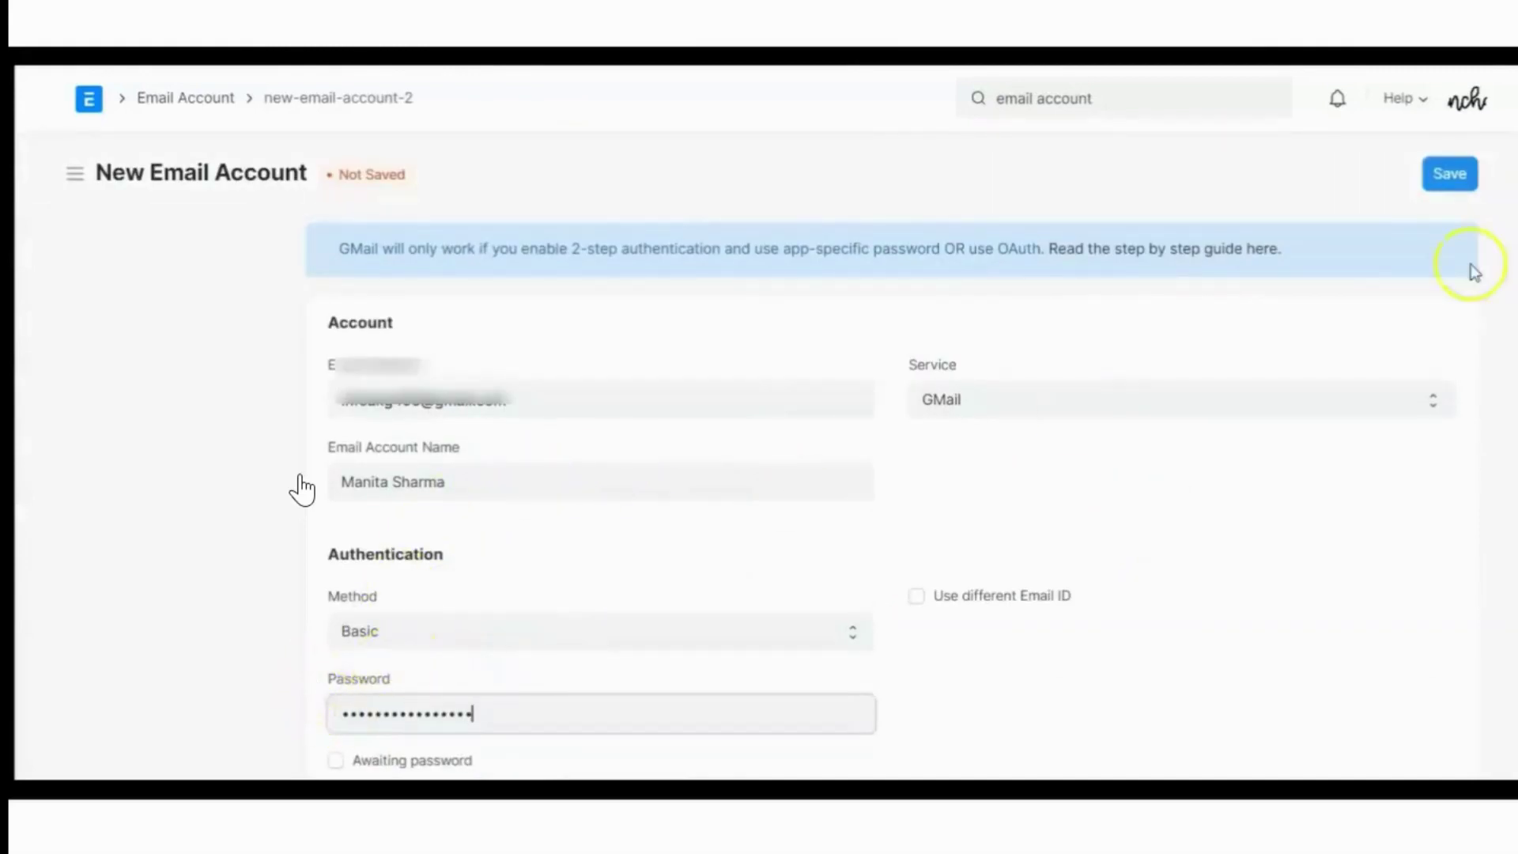
left_click(1439, 182)
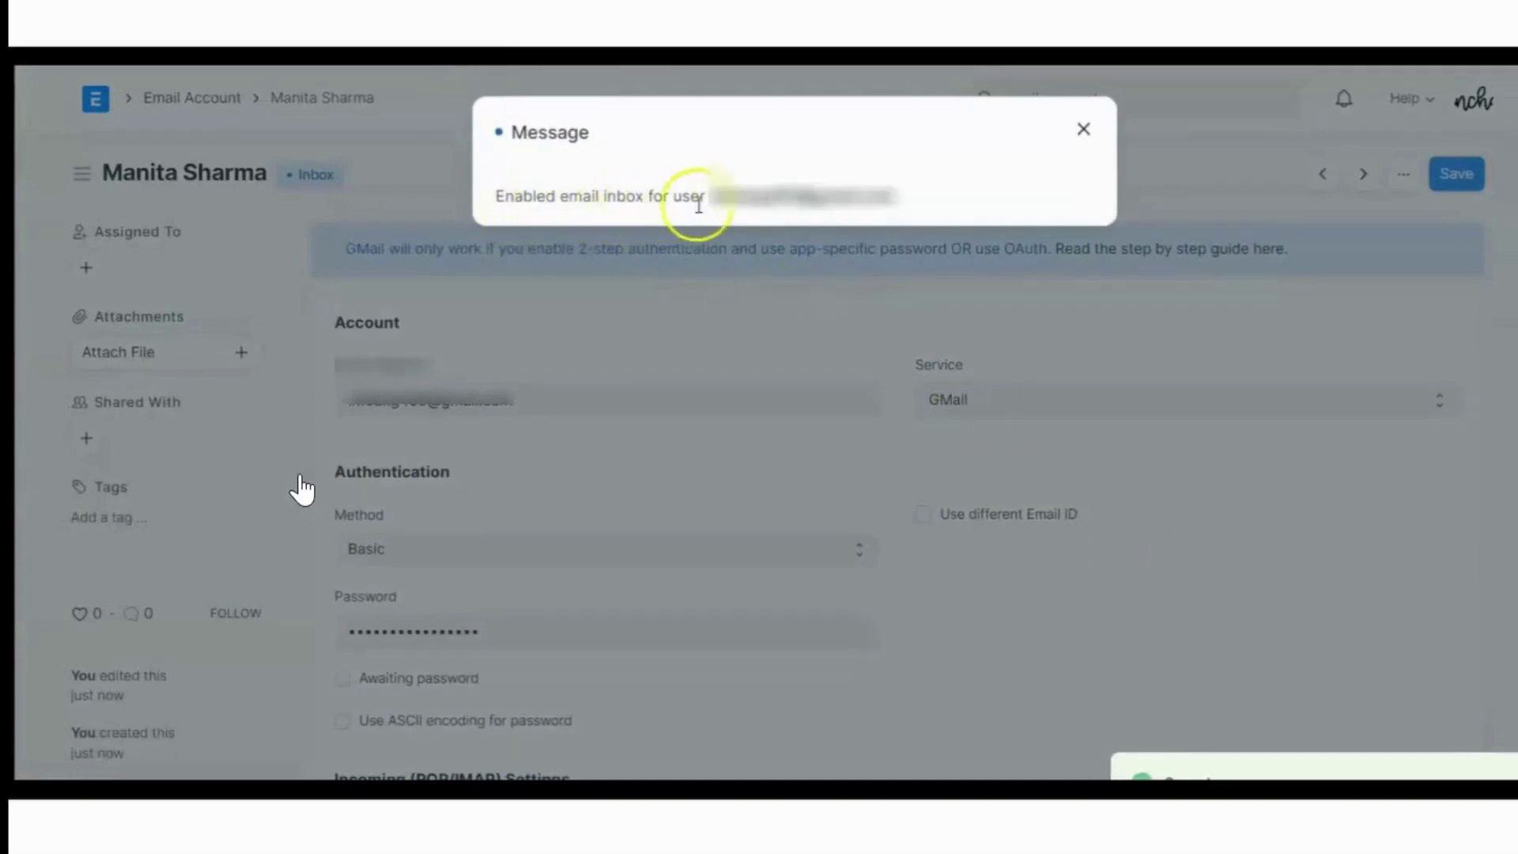
left_click(335, 183)
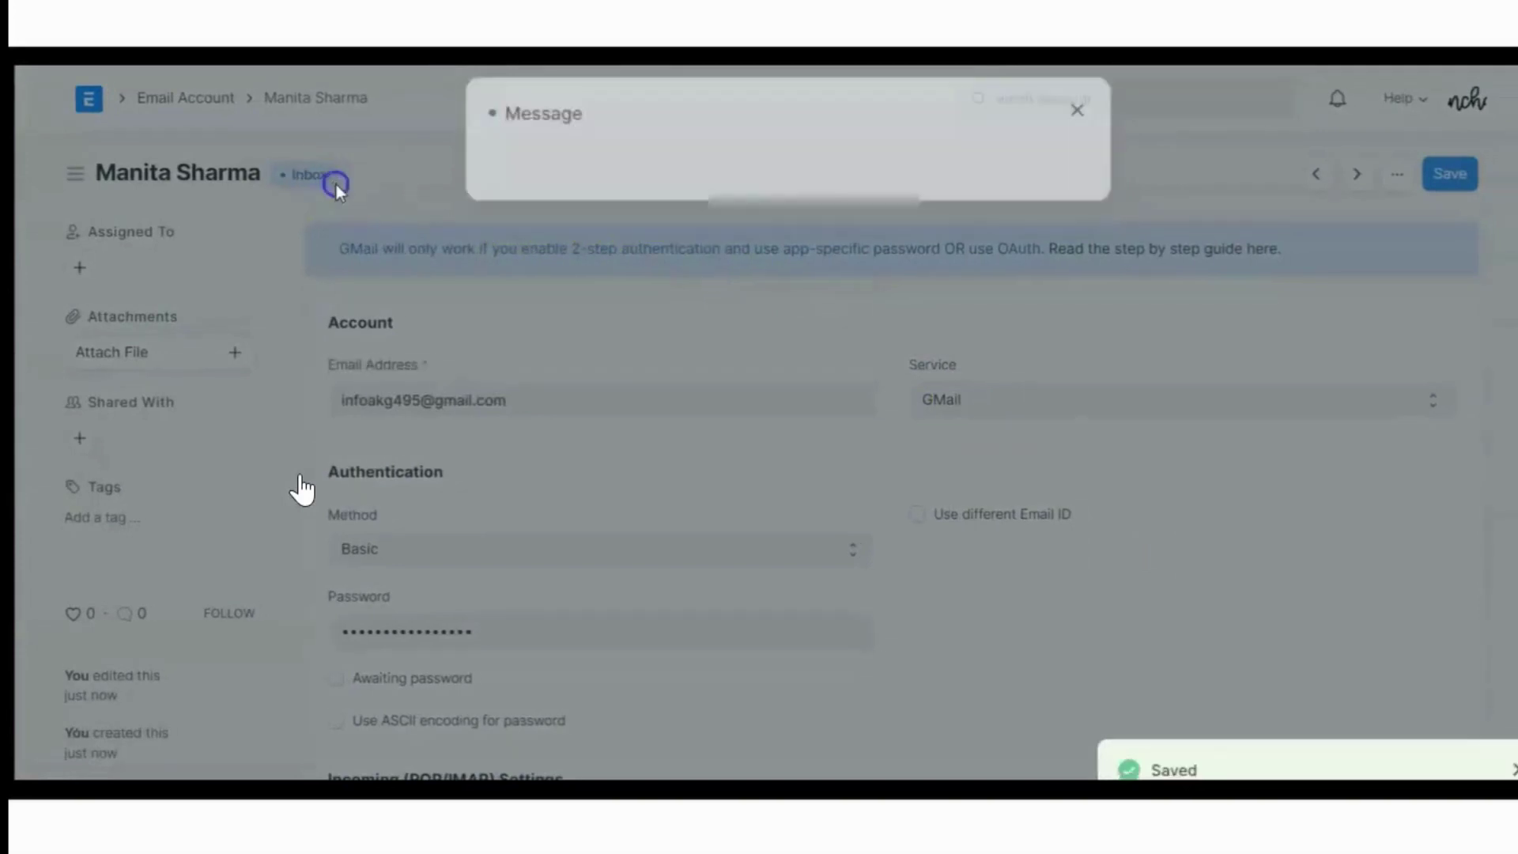
left_click(84, 183)
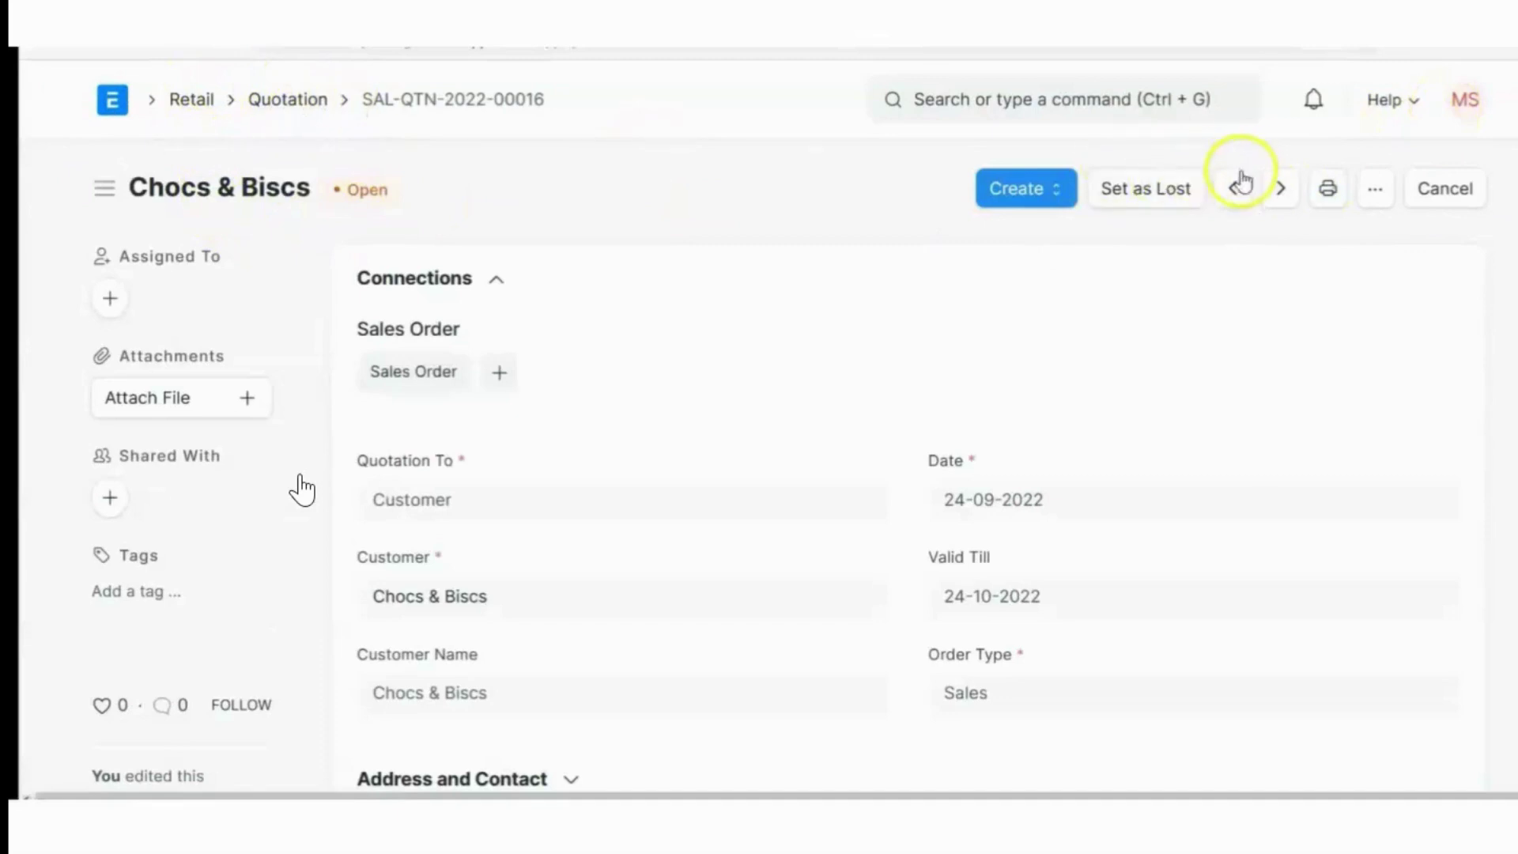
Start an email for quotation SAL-QTN-2022-00016 addressed to the customer's email address
left_click(1382, 204)
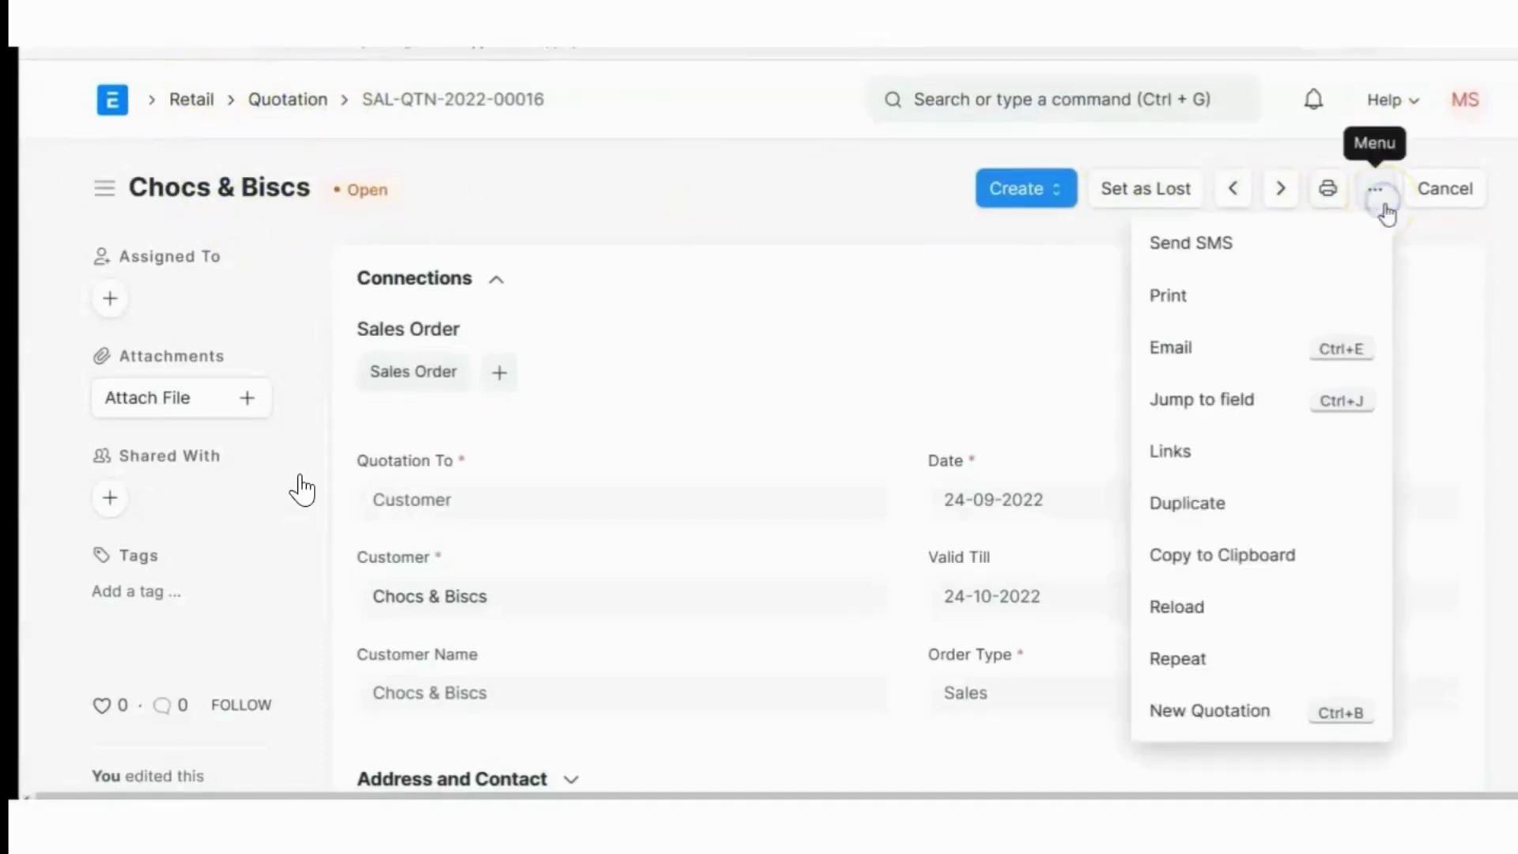
left_click(1192, 346)
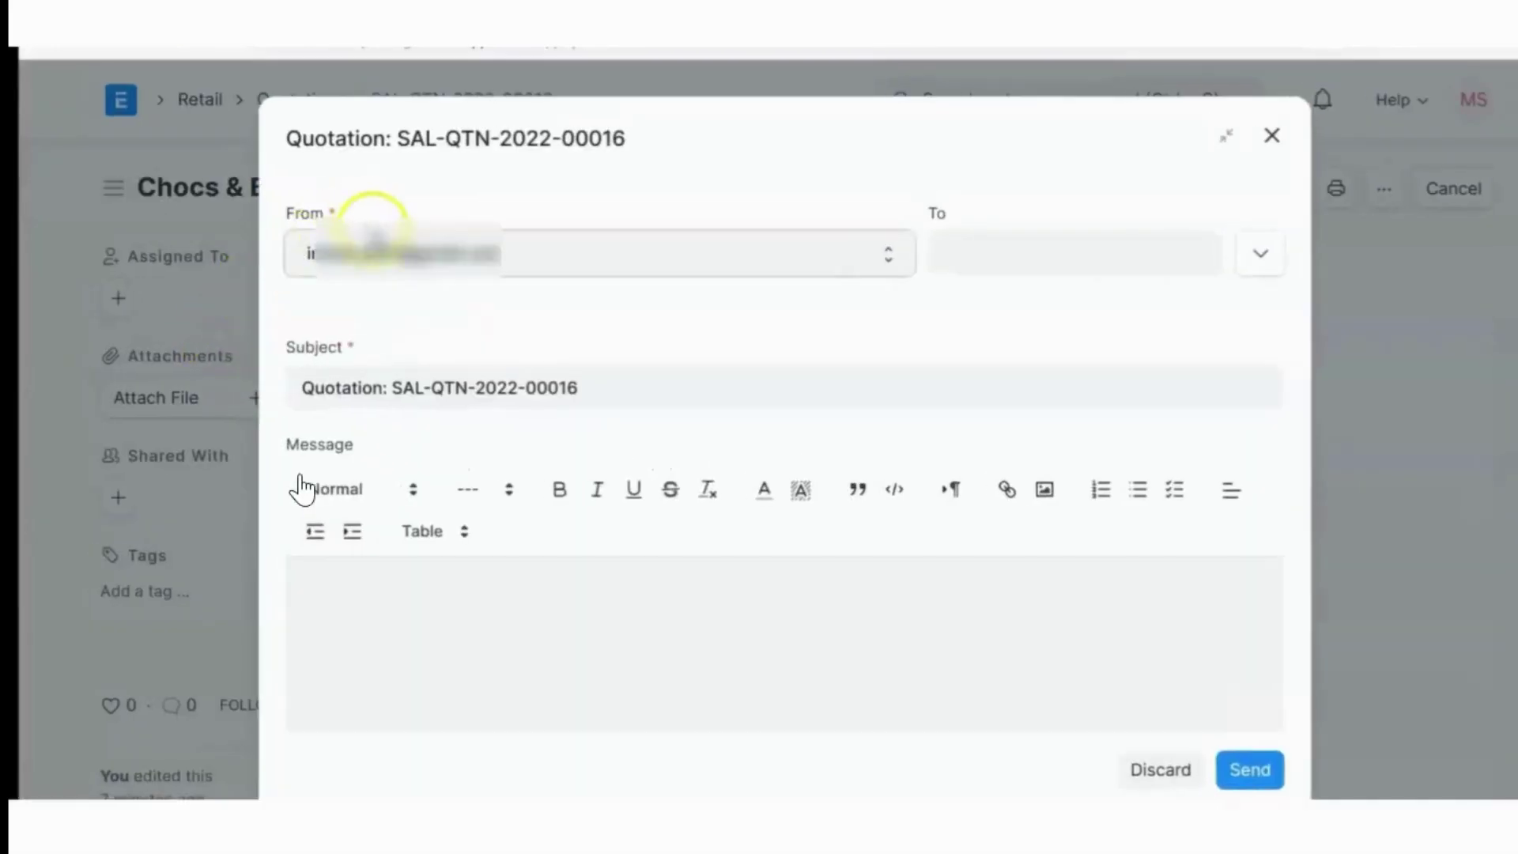
left_click(1041, 252)
type("kb")
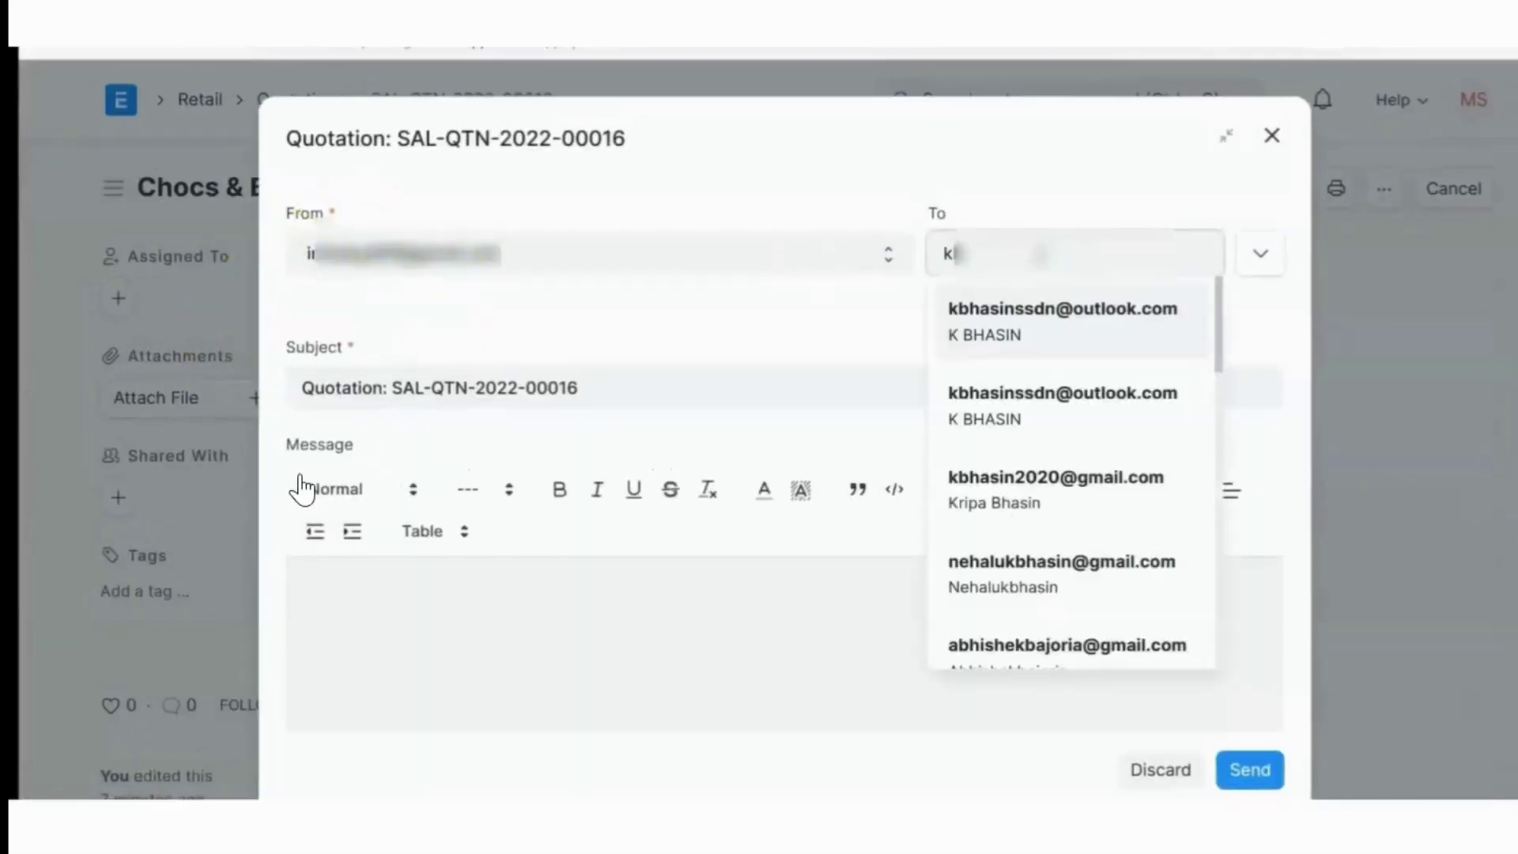
left_click(1074, 484)
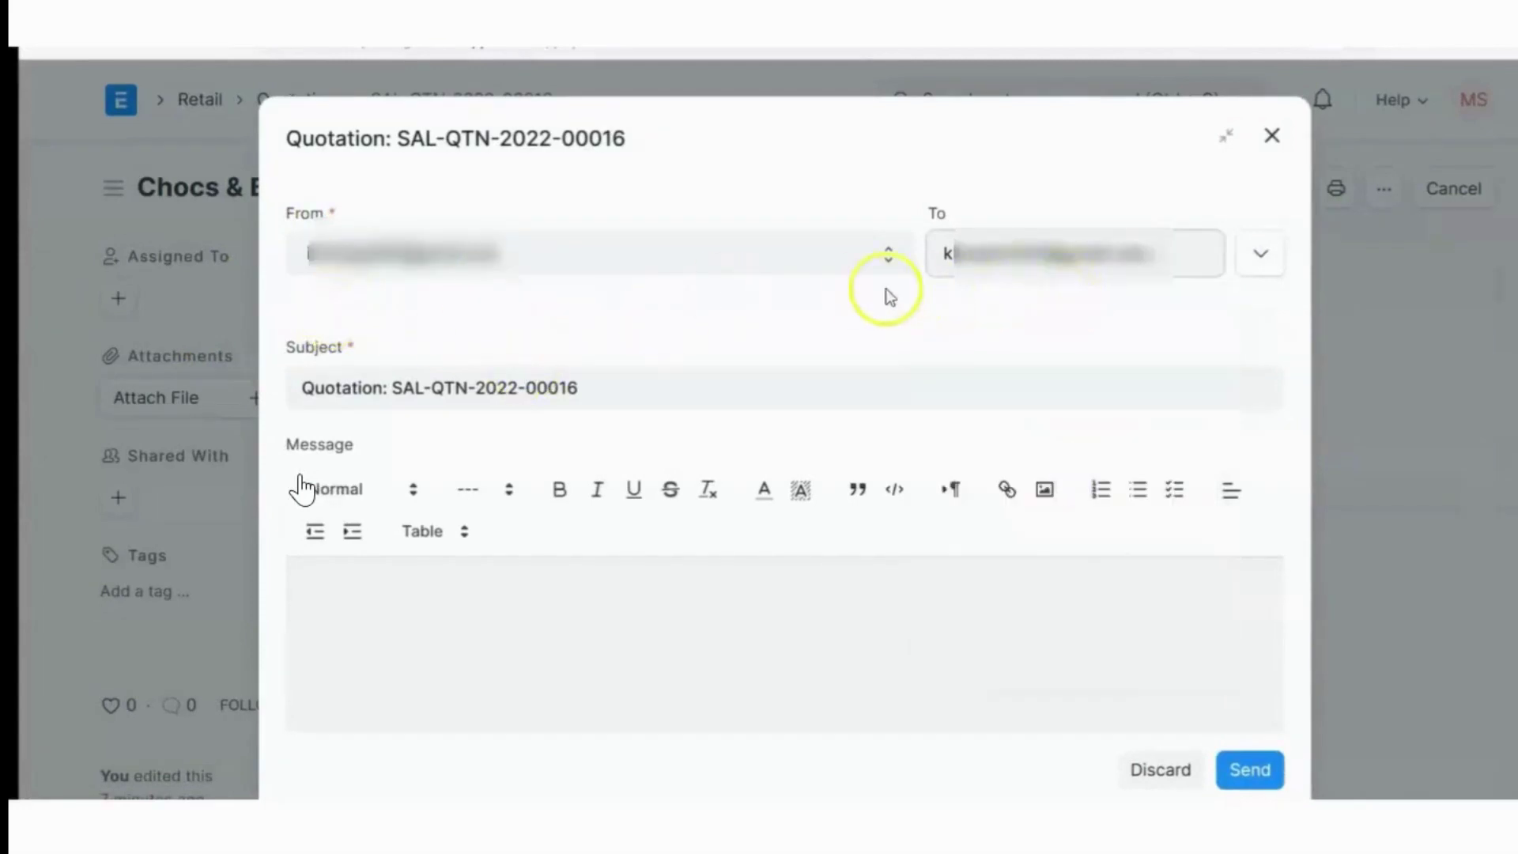
Add the second person's email address as the CC recipient
left_click(1260, 255)
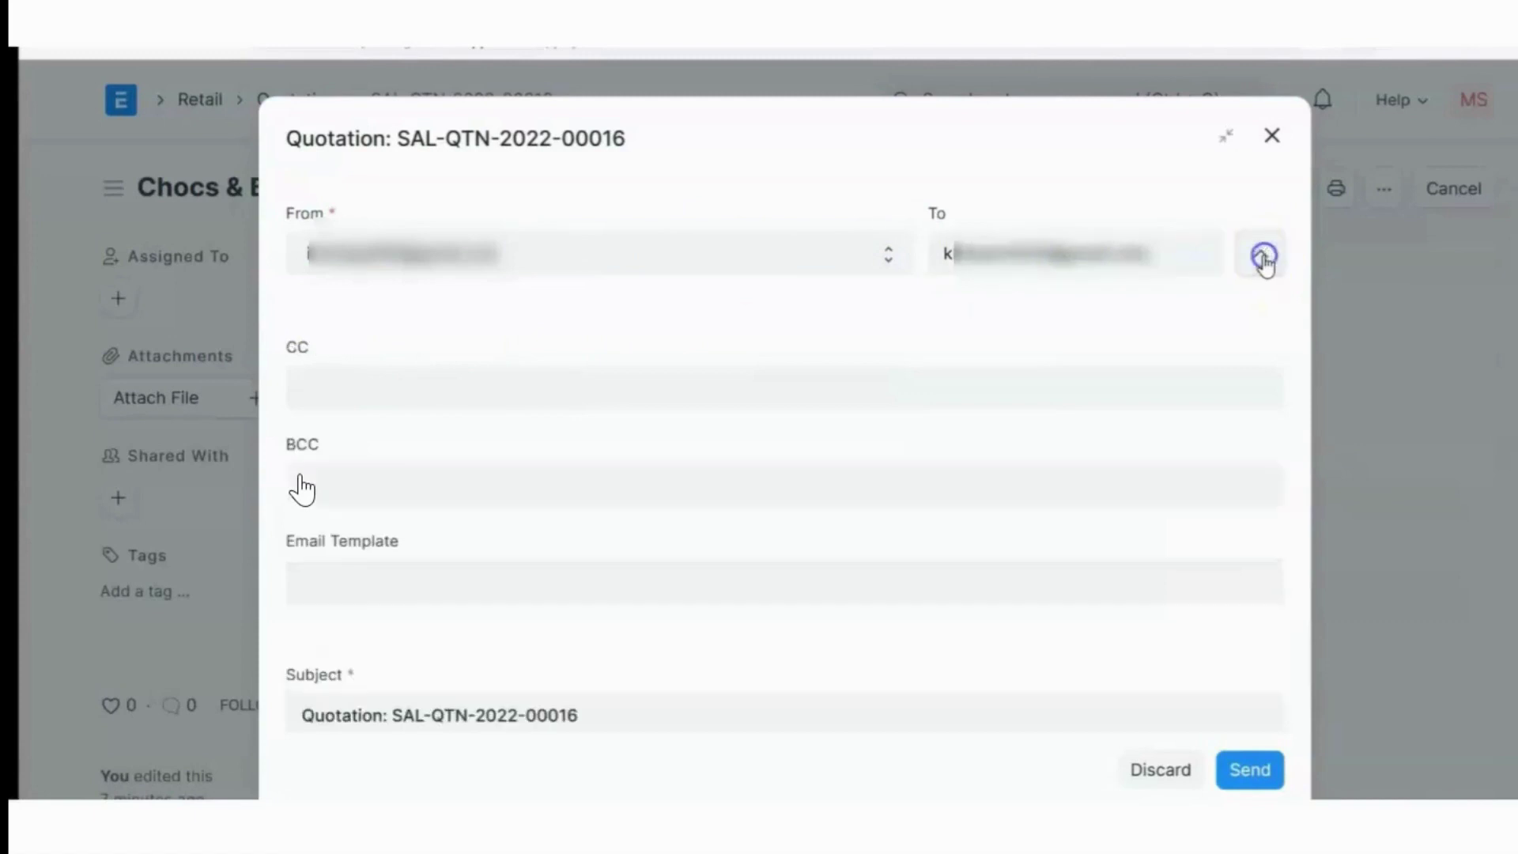
left_click(451, 391)
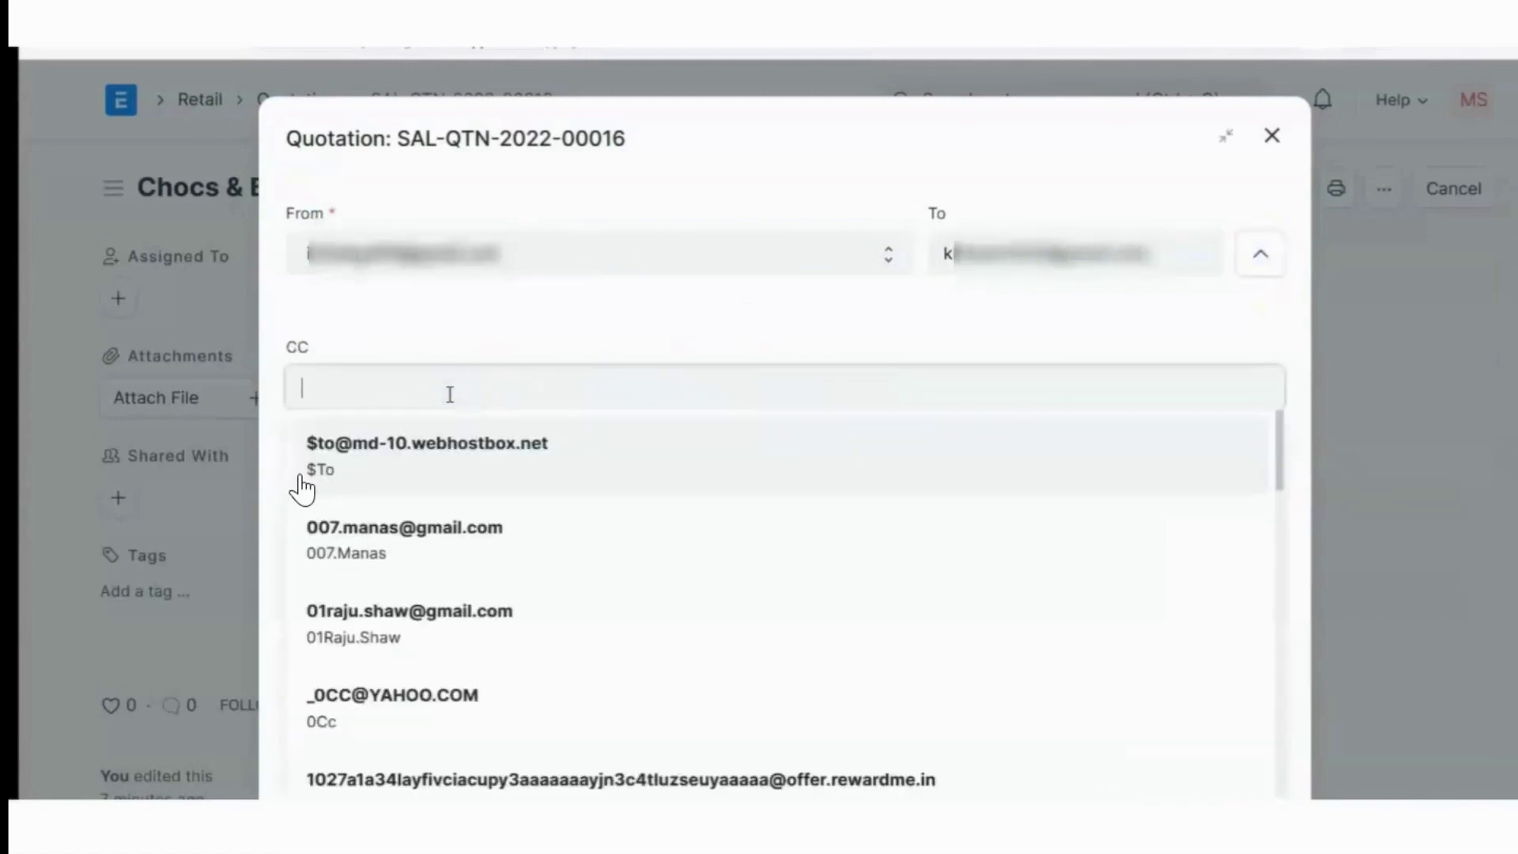
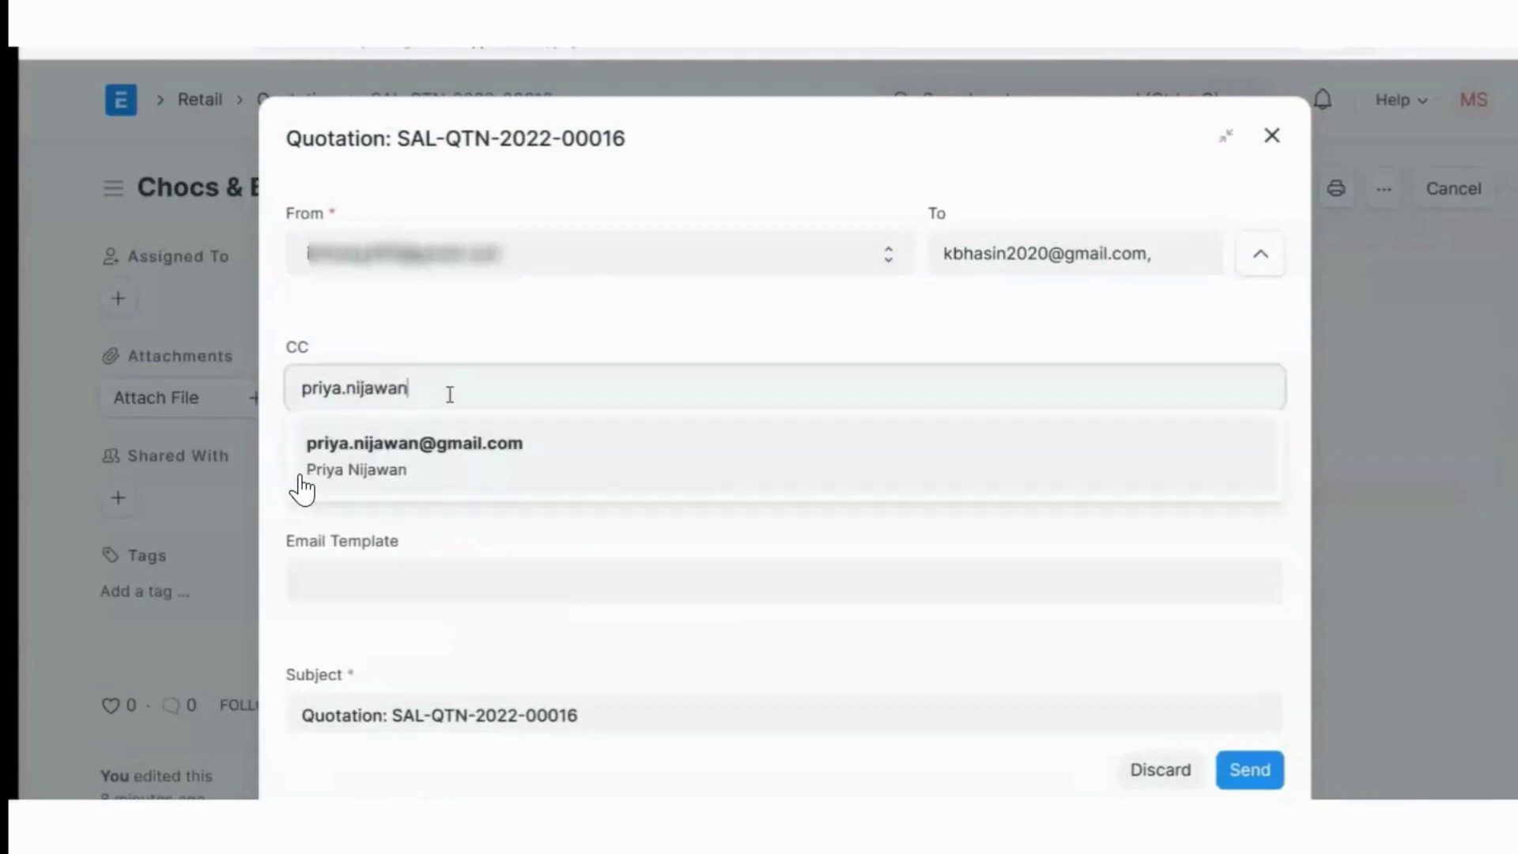
left_click(452, 440)
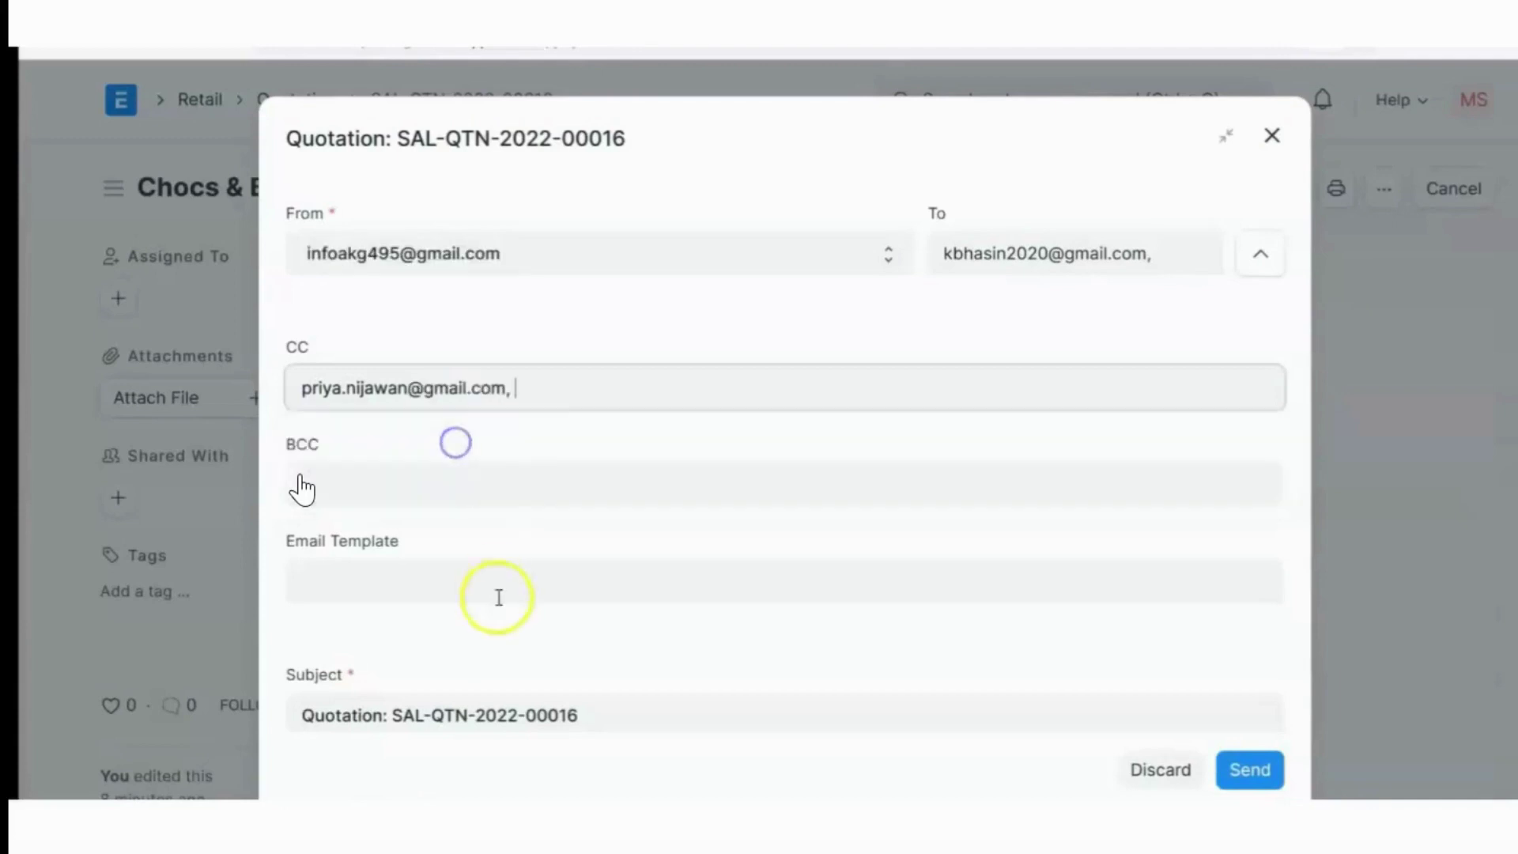
scroll(482, 617, "down", 5)
left_click(372, 540)
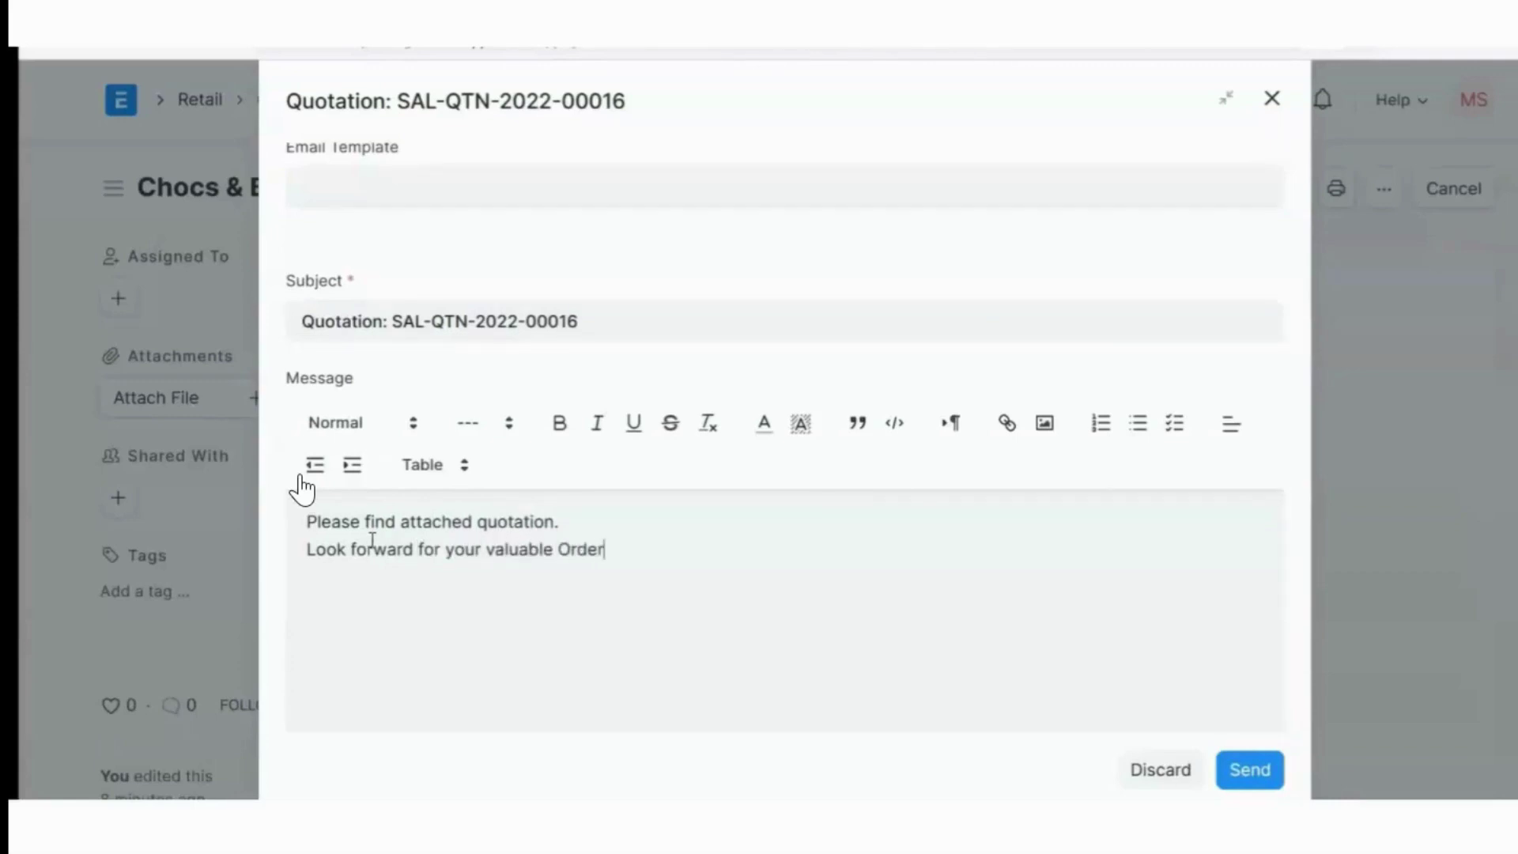
Send the quotation email with the message 'Please find attached quotation. Look forward for your valuable Order'
left_click(644, 603)
scroll(643, 603, "down", 5)
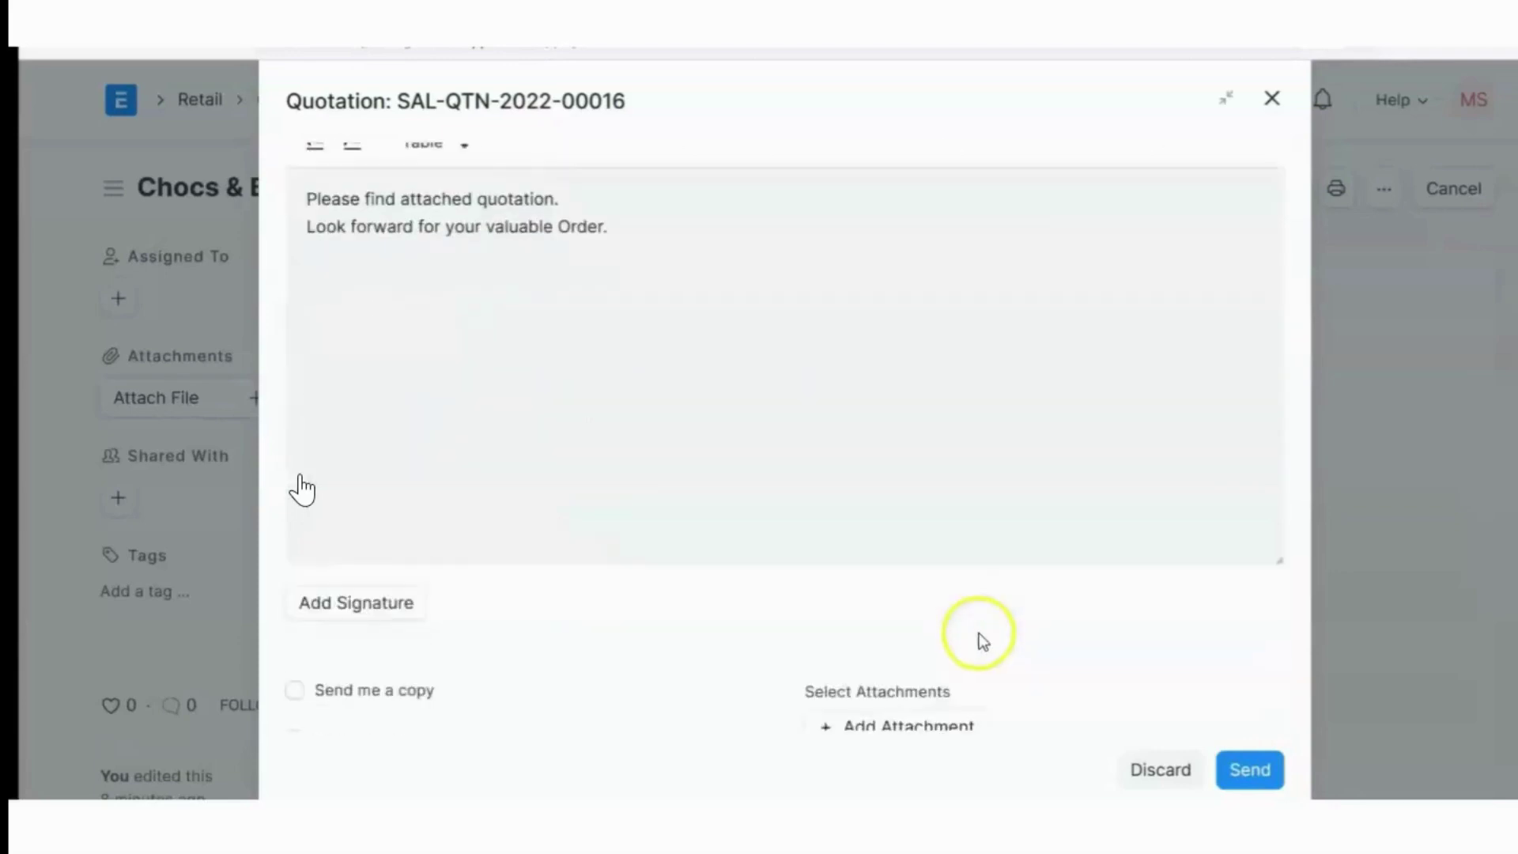
left_click(297, 487)
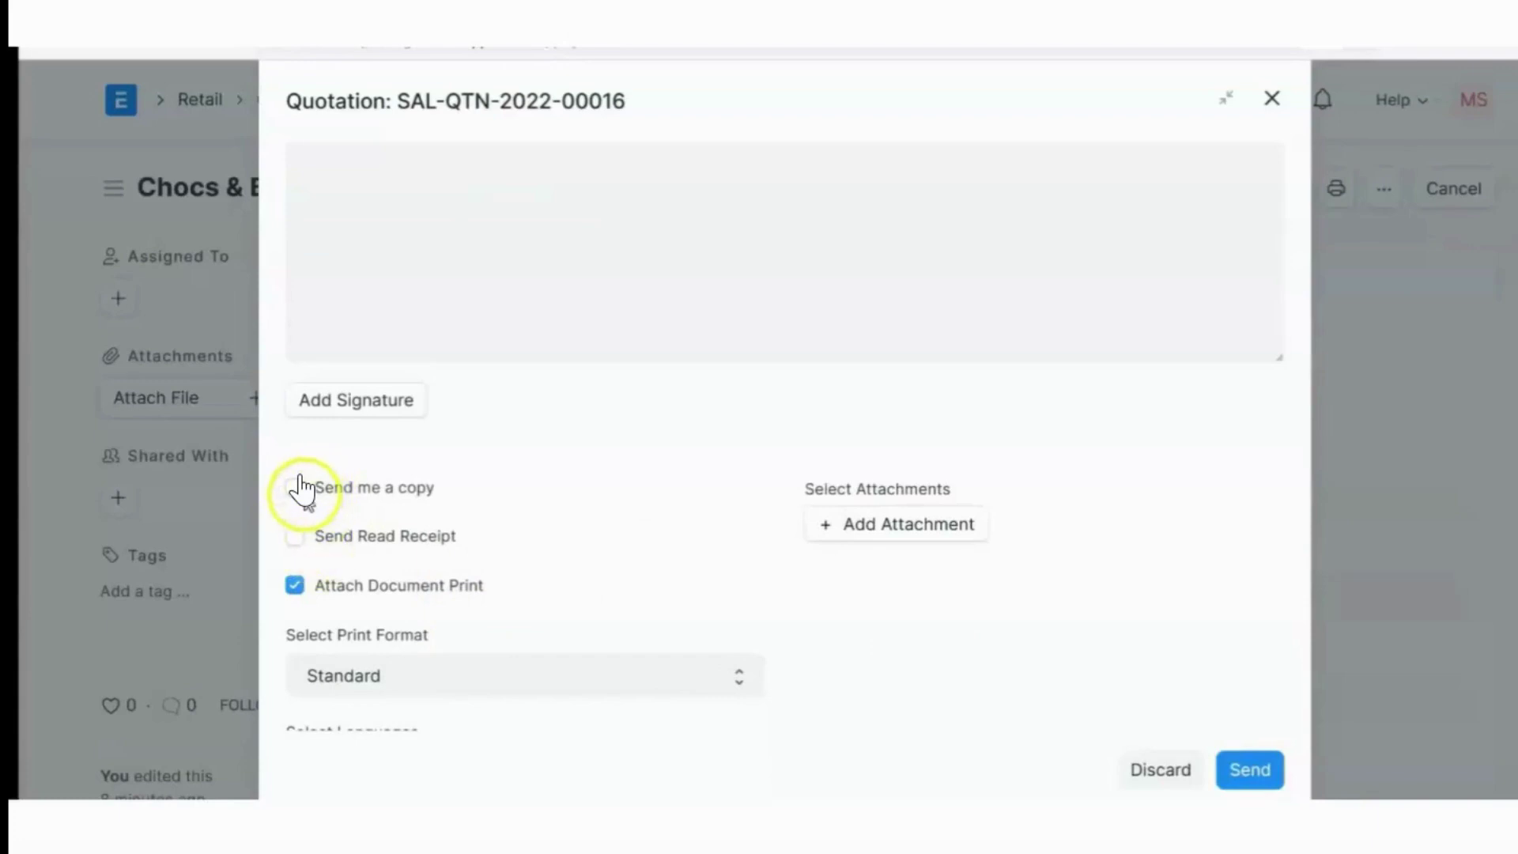
left_click(1239, 771)
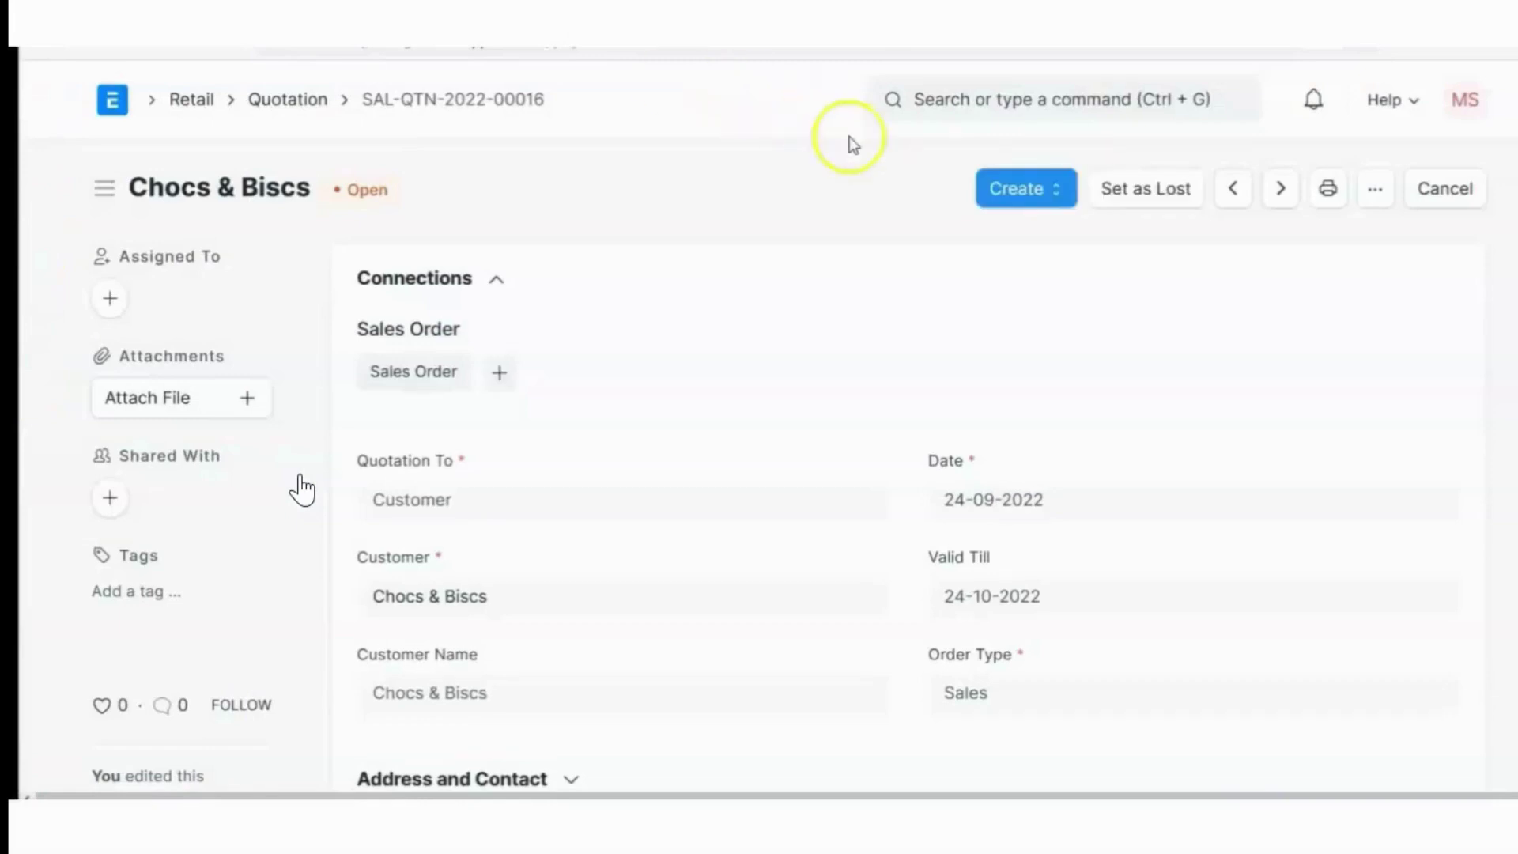
scroll(931, 264, "down", 15)
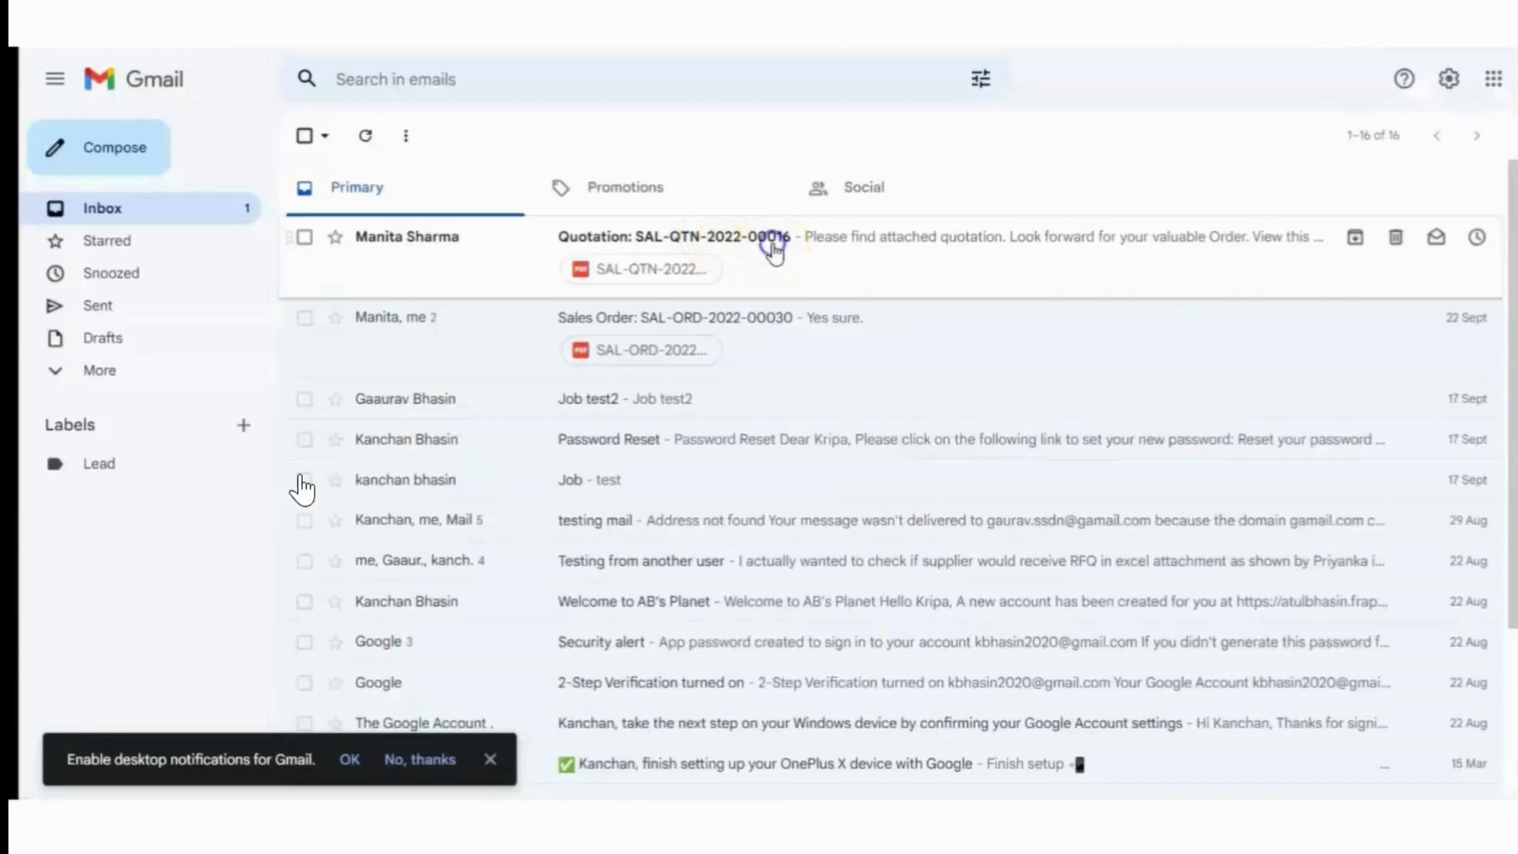
Open the 'Quotation: SAL-QTN-2022-00016' email in Gmail and check its sender and recipient details
left_click(773, 248)
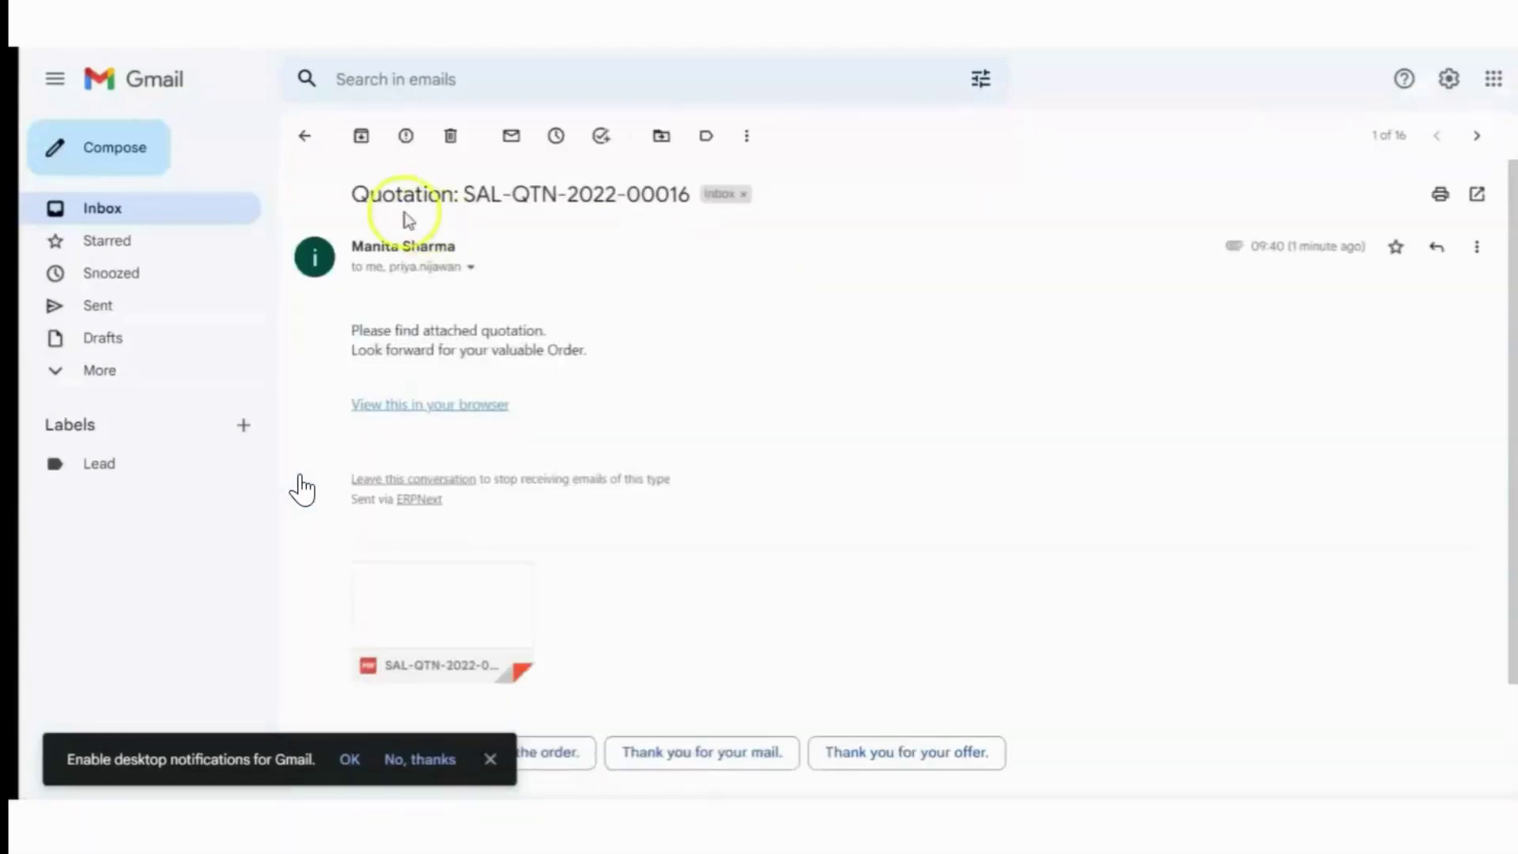
left_click(471, 267)
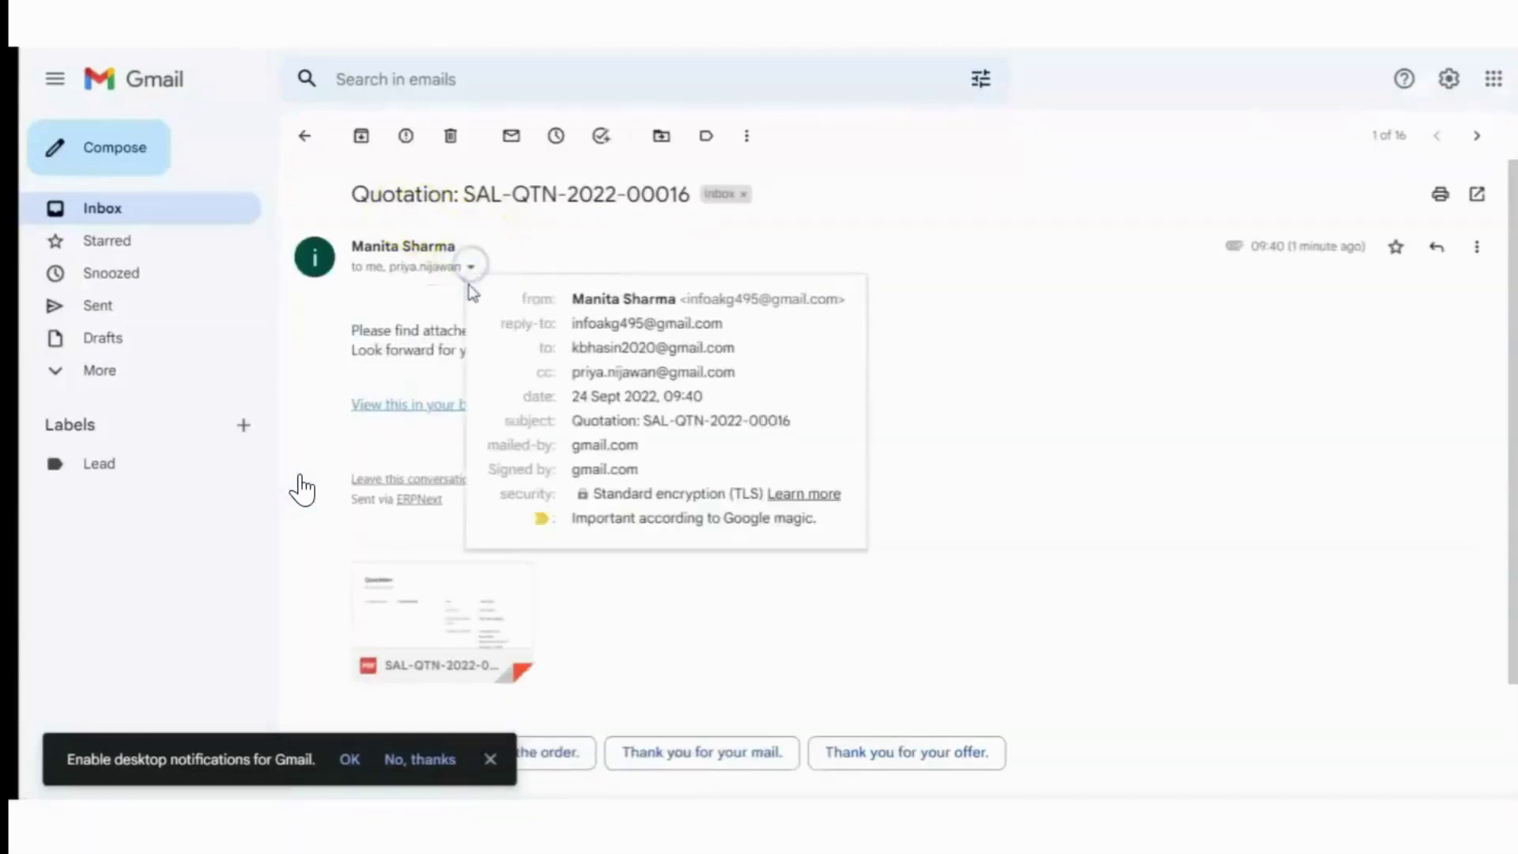
left_click(551, 255)
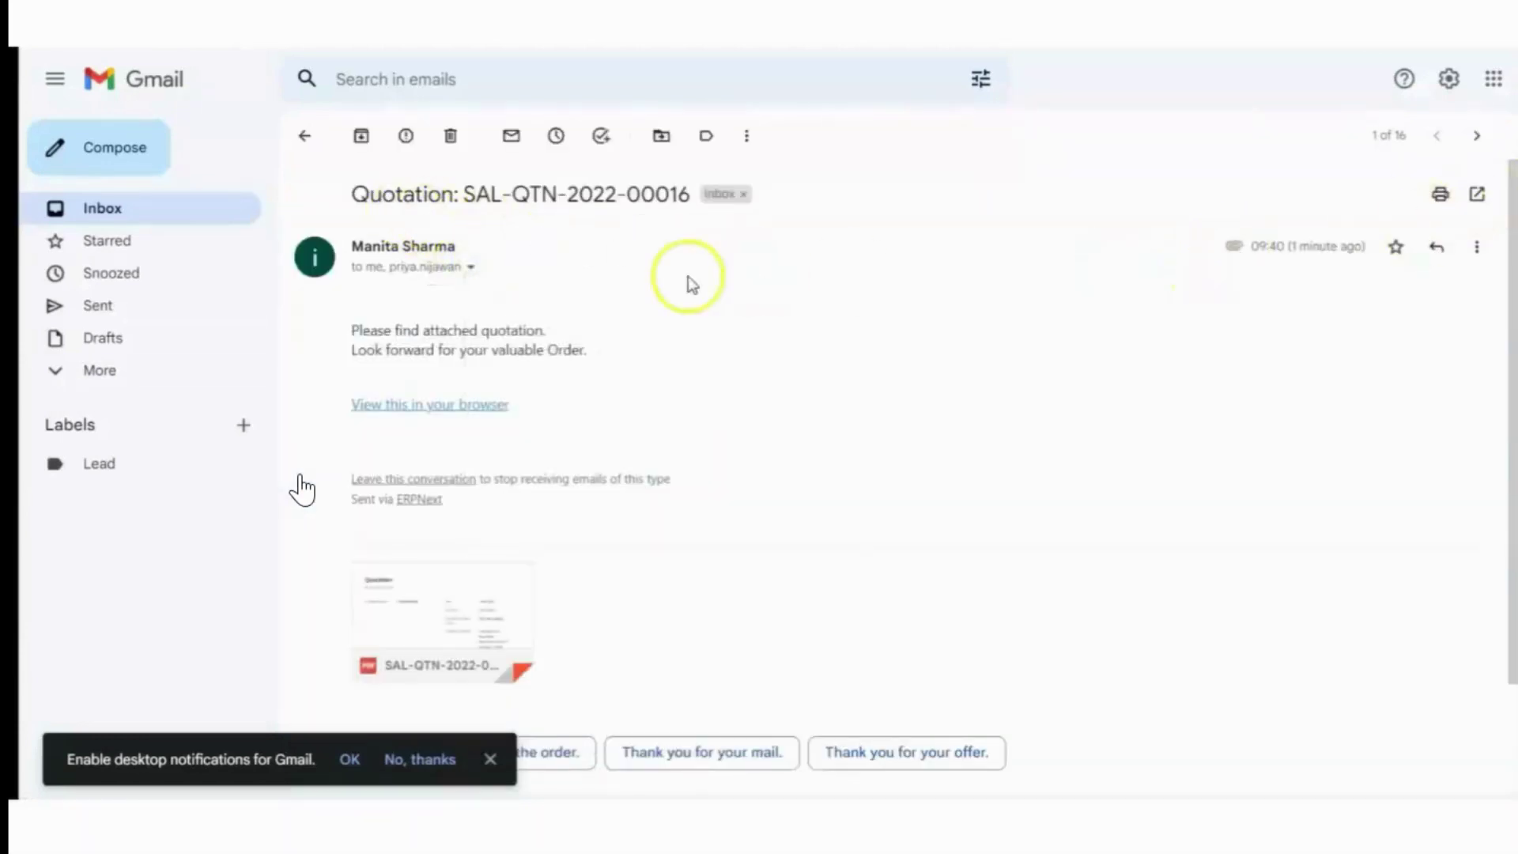
scroll(444, 521, "down", 2)
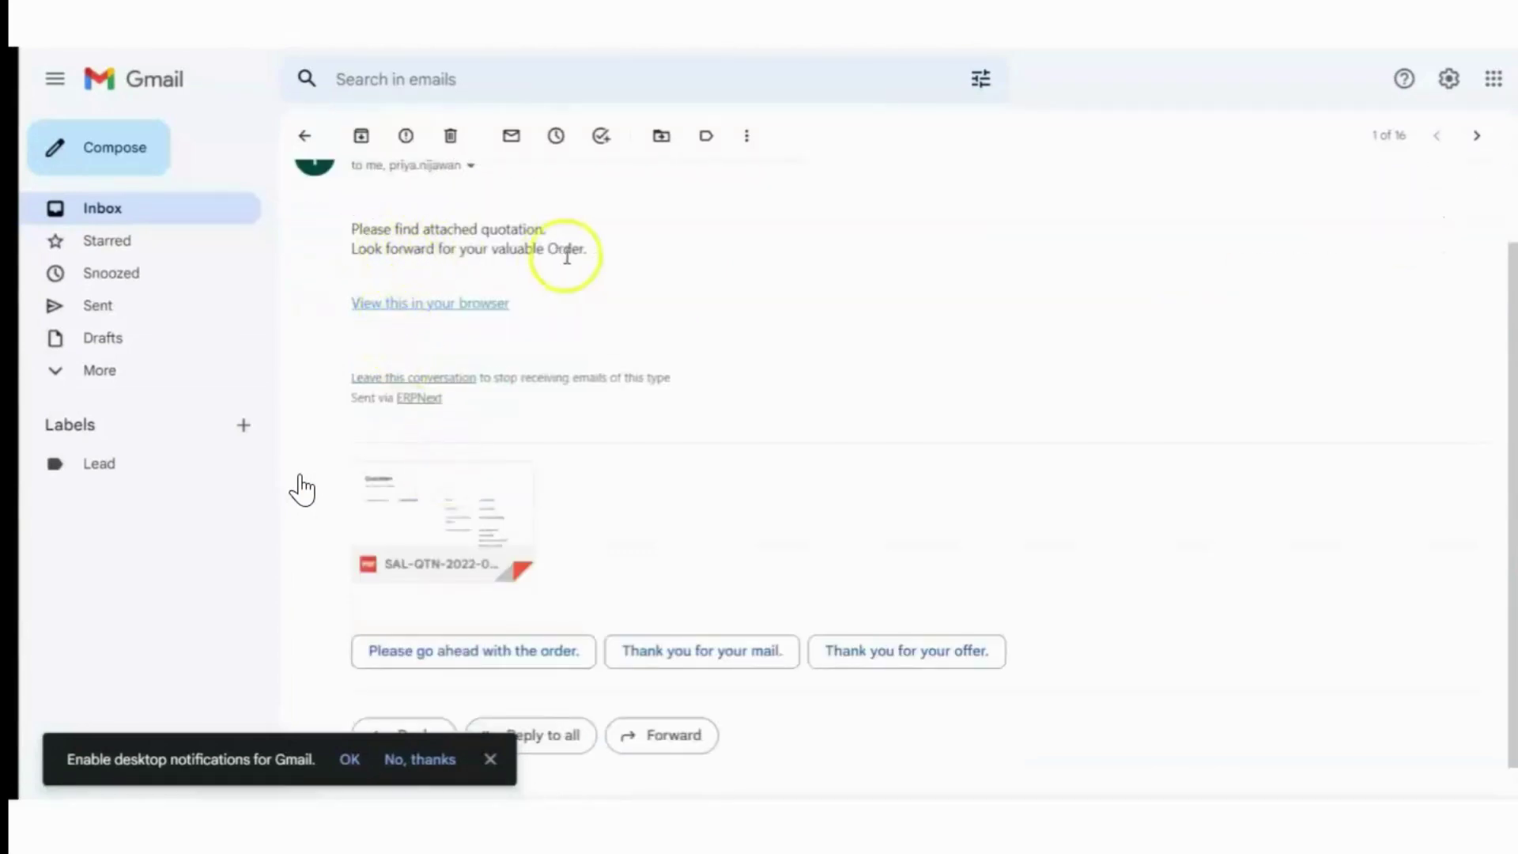
scroll(595, 265, "up", 2)
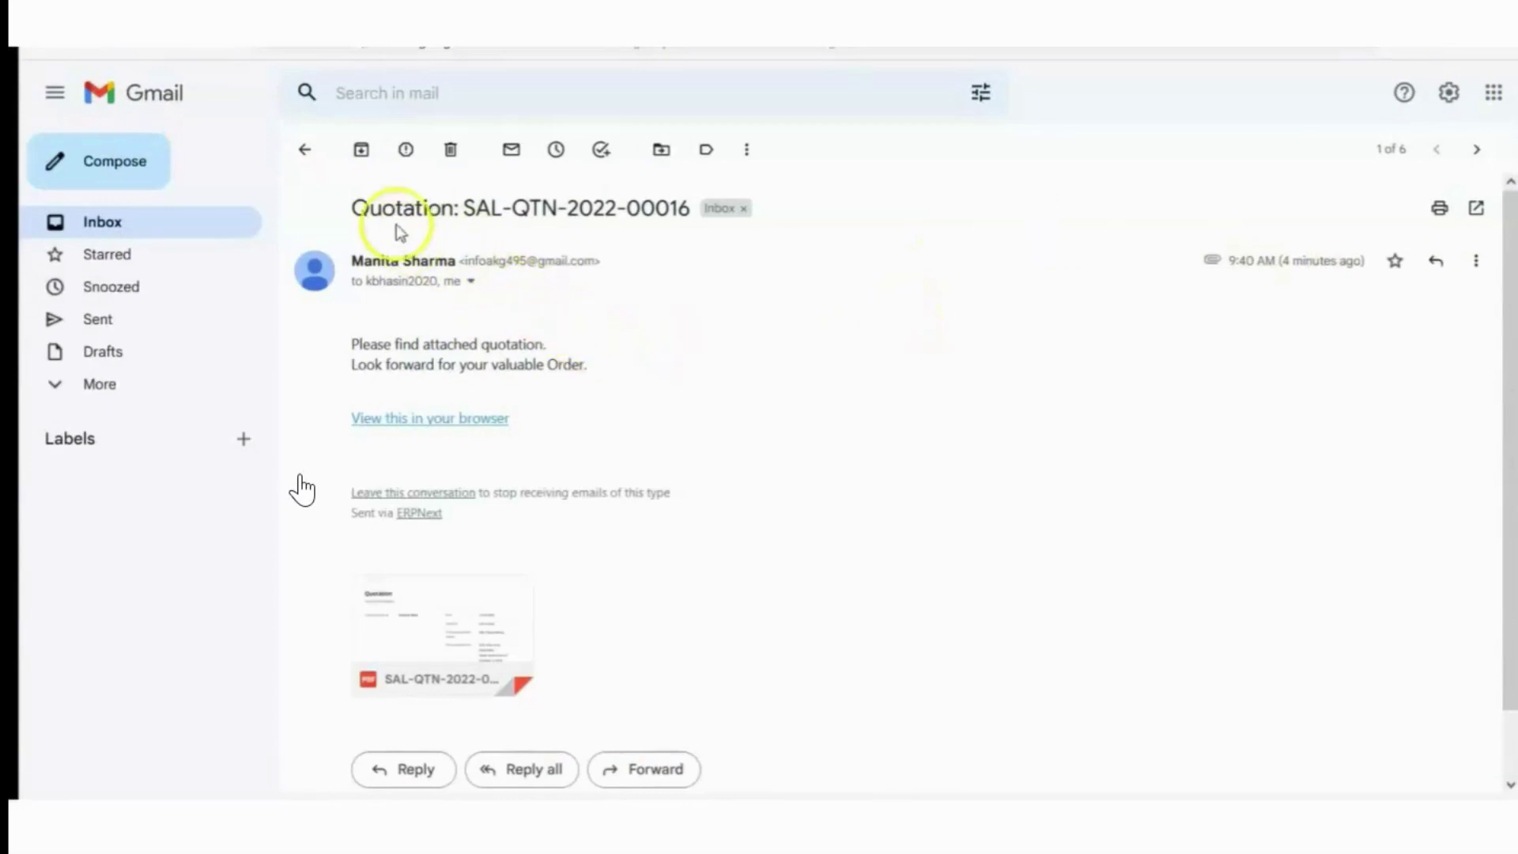
Reply 'yes sure, noted' to the quotation email from the CC recipient's account
left_click(474, 283)
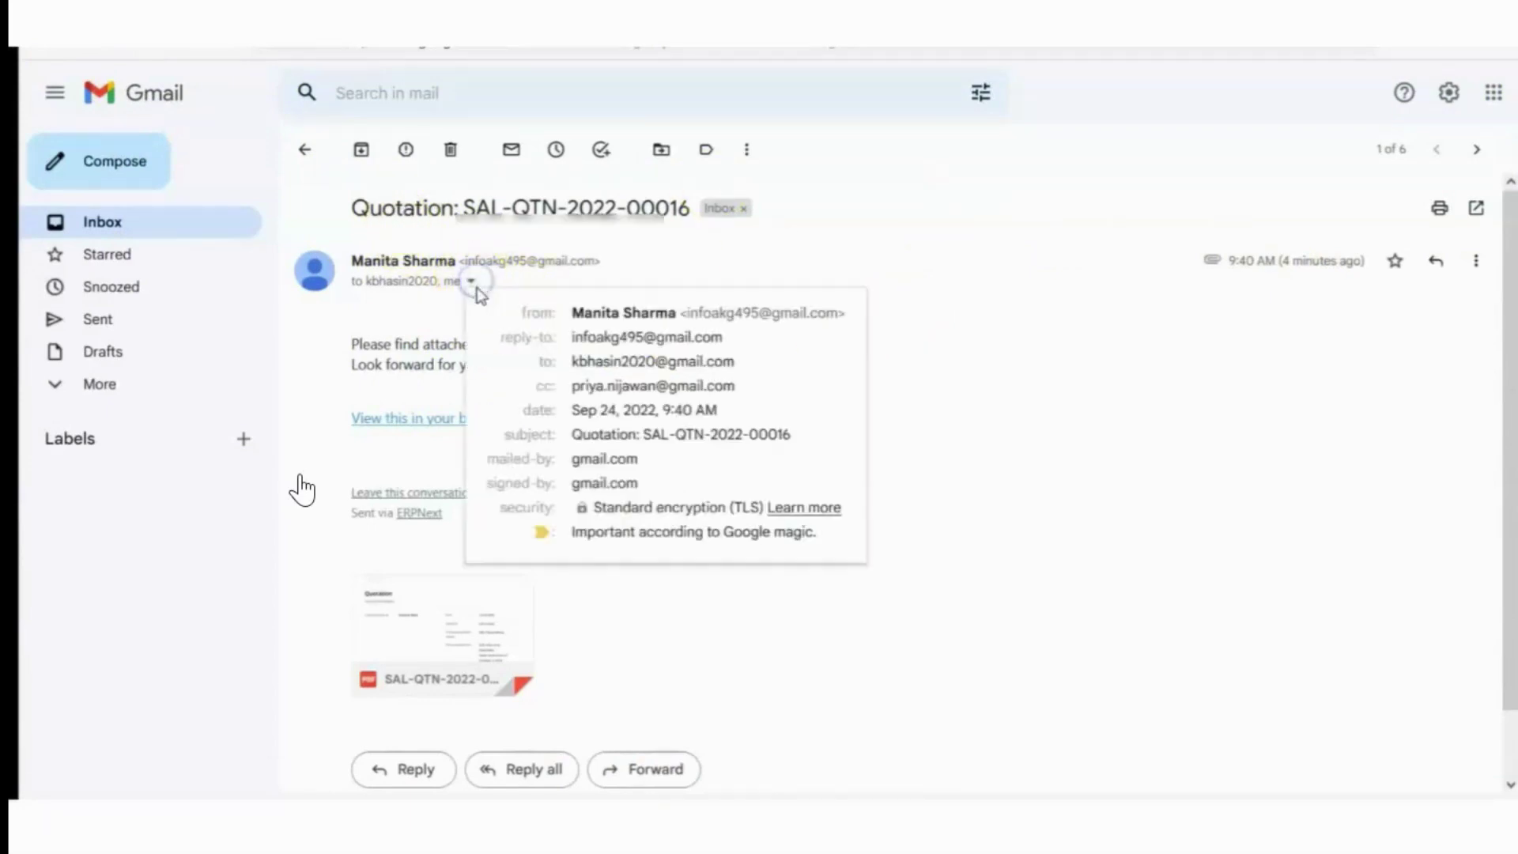
left_click(1435, 260)
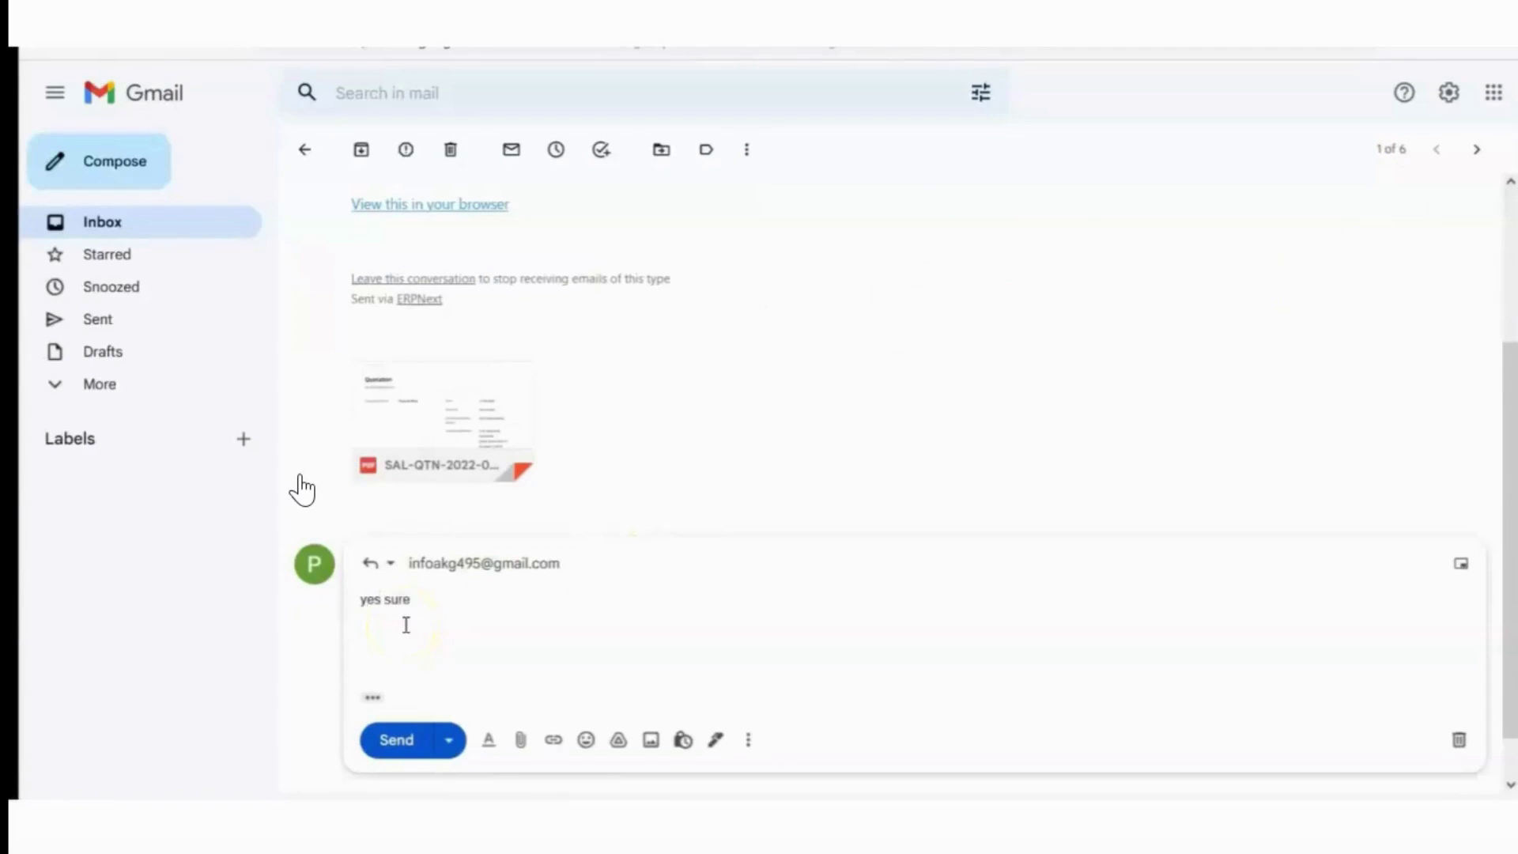
type("yes sure, noted")
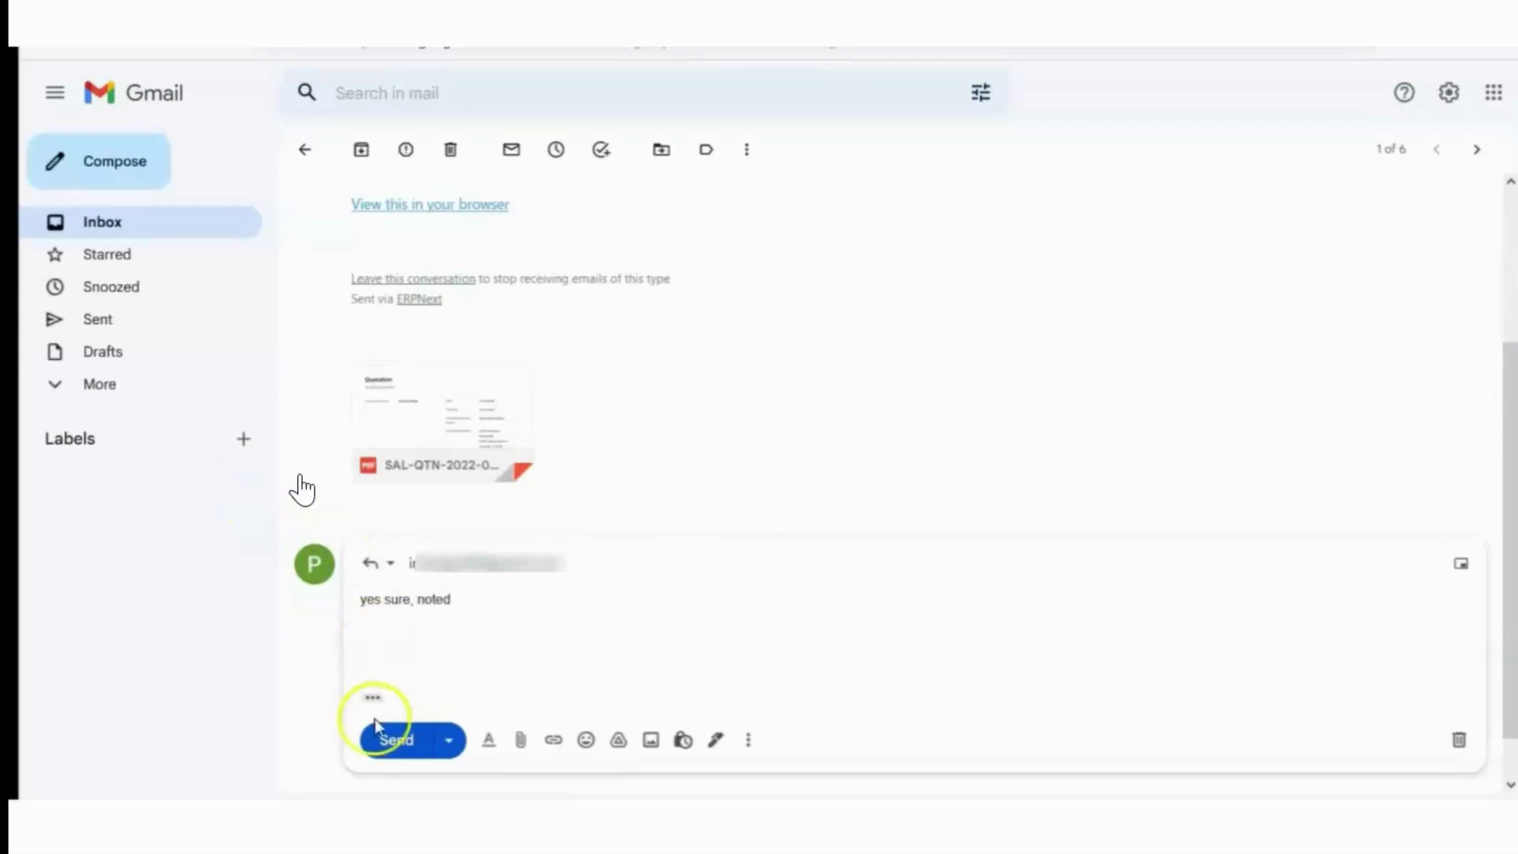
left_click(384, 737)
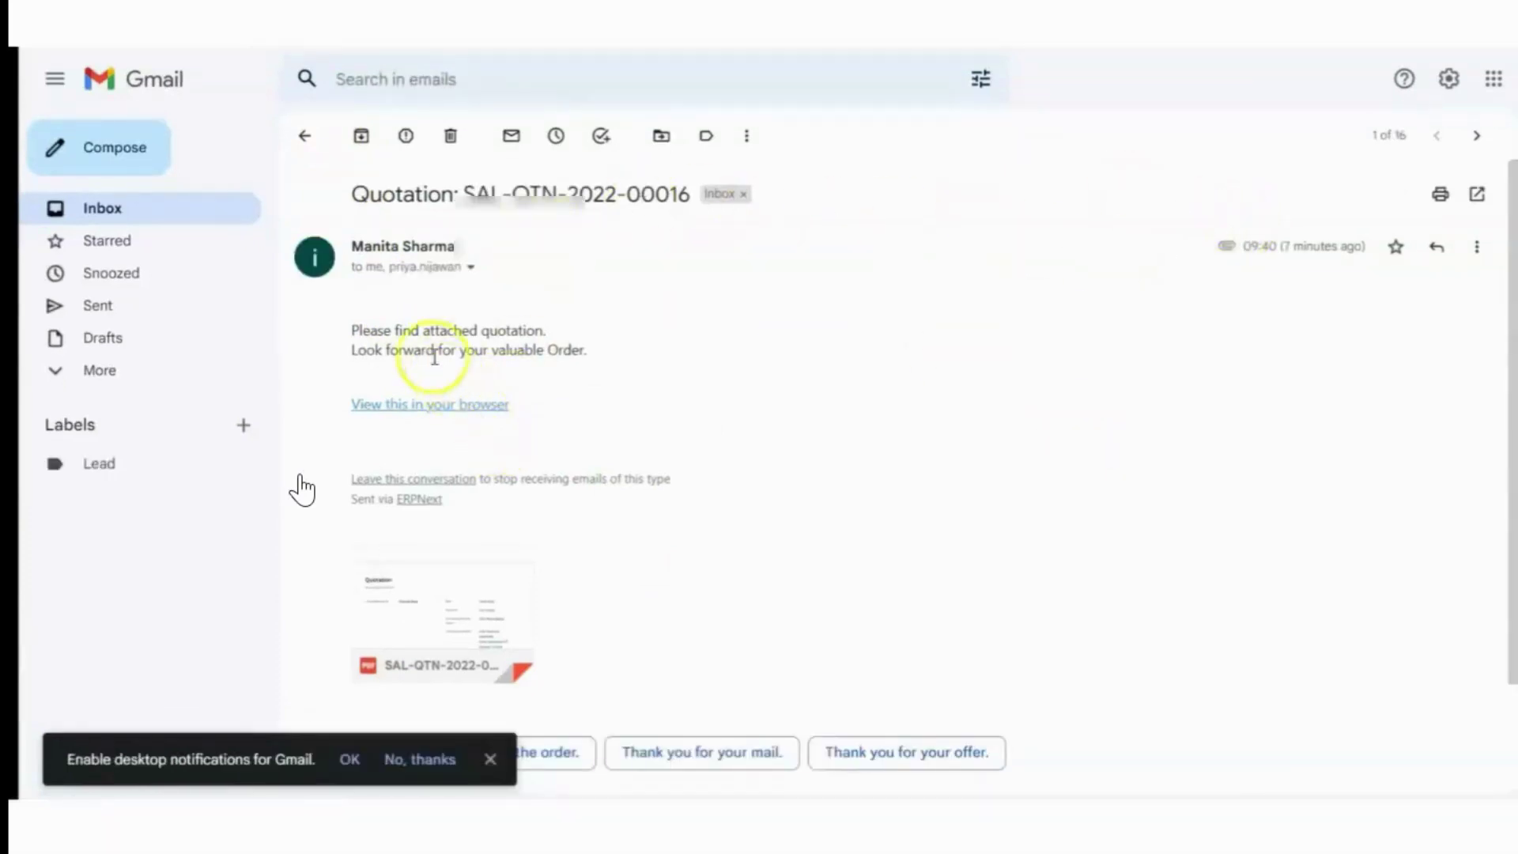
Send the smart reply 'Thank you for your offer.' on the quotation email
scroll(757, 591, "down", 1)
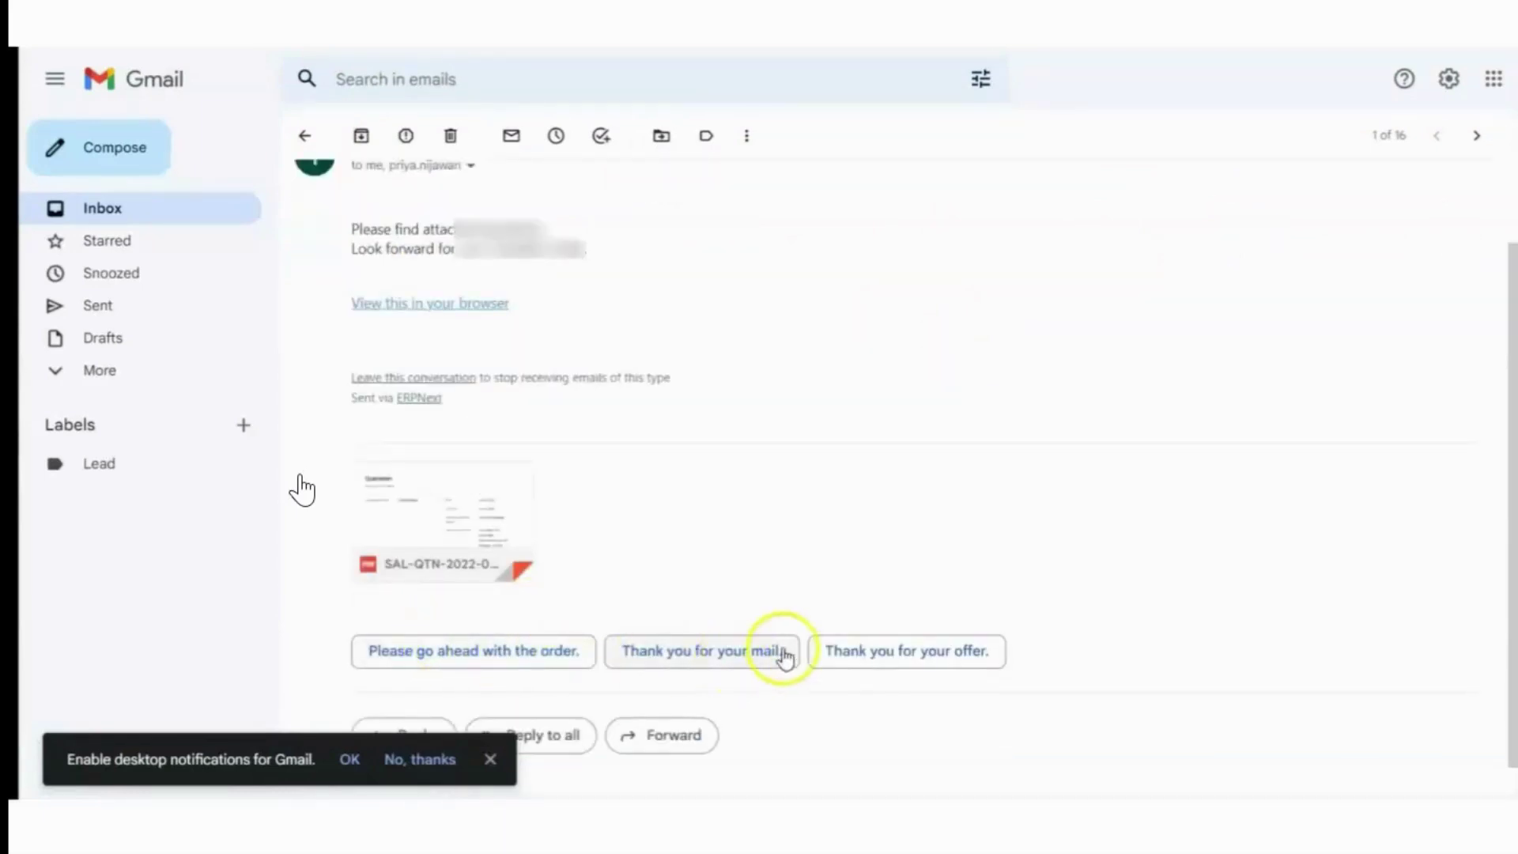
left_click(869, 650)
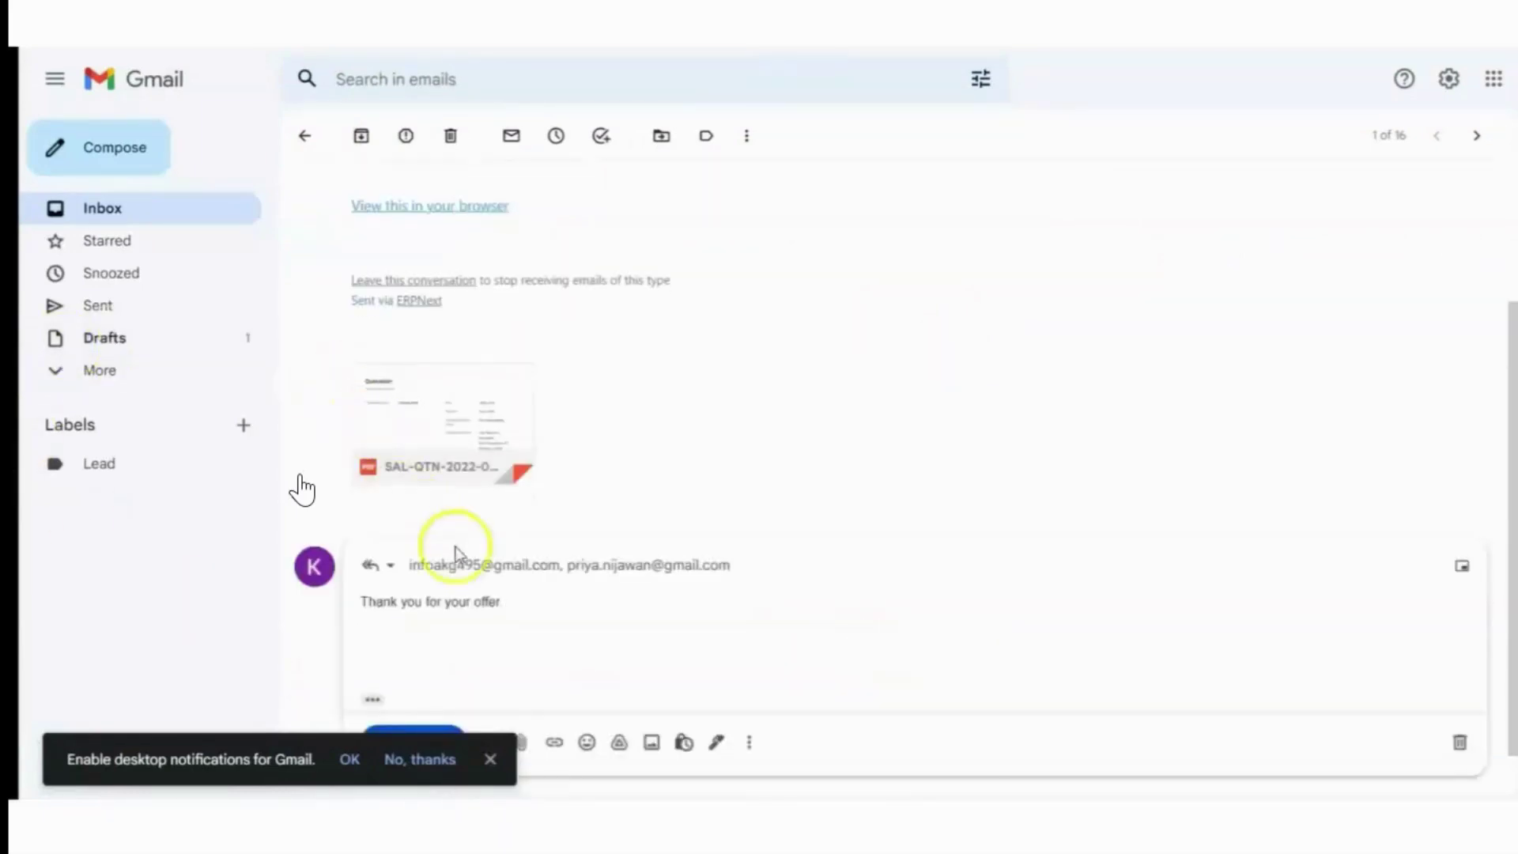
scroll(485, 581, "down", 1)
left_click(399, 688)
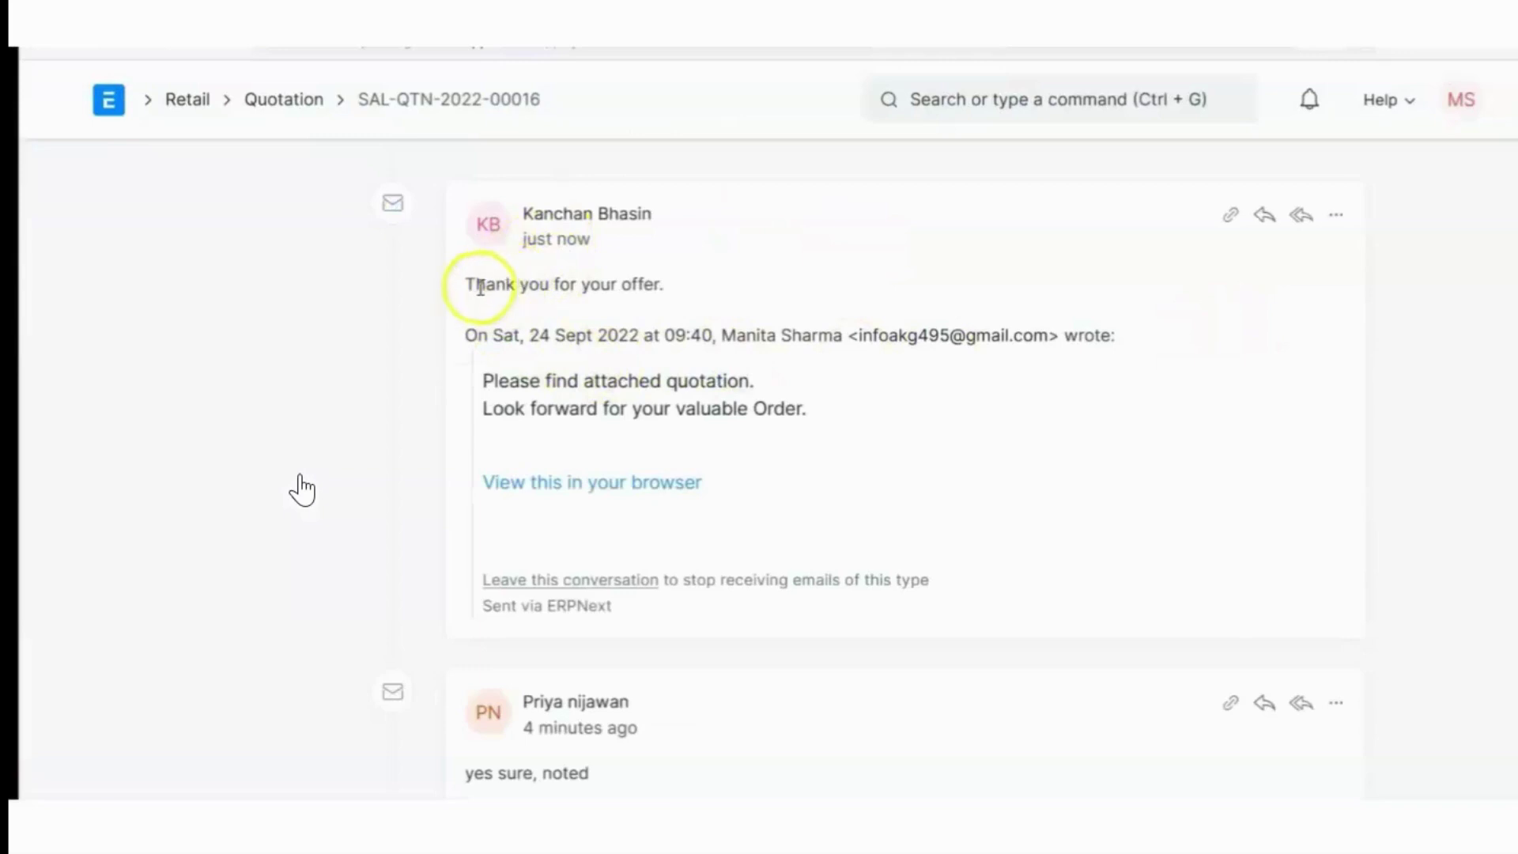
Scroll through quotation SAL-QTN-2022-00016's activity timeline to read both Gmail replies
left_click_drag(514, 282, 660, 277)
scroll(746, 447, "down", 4)
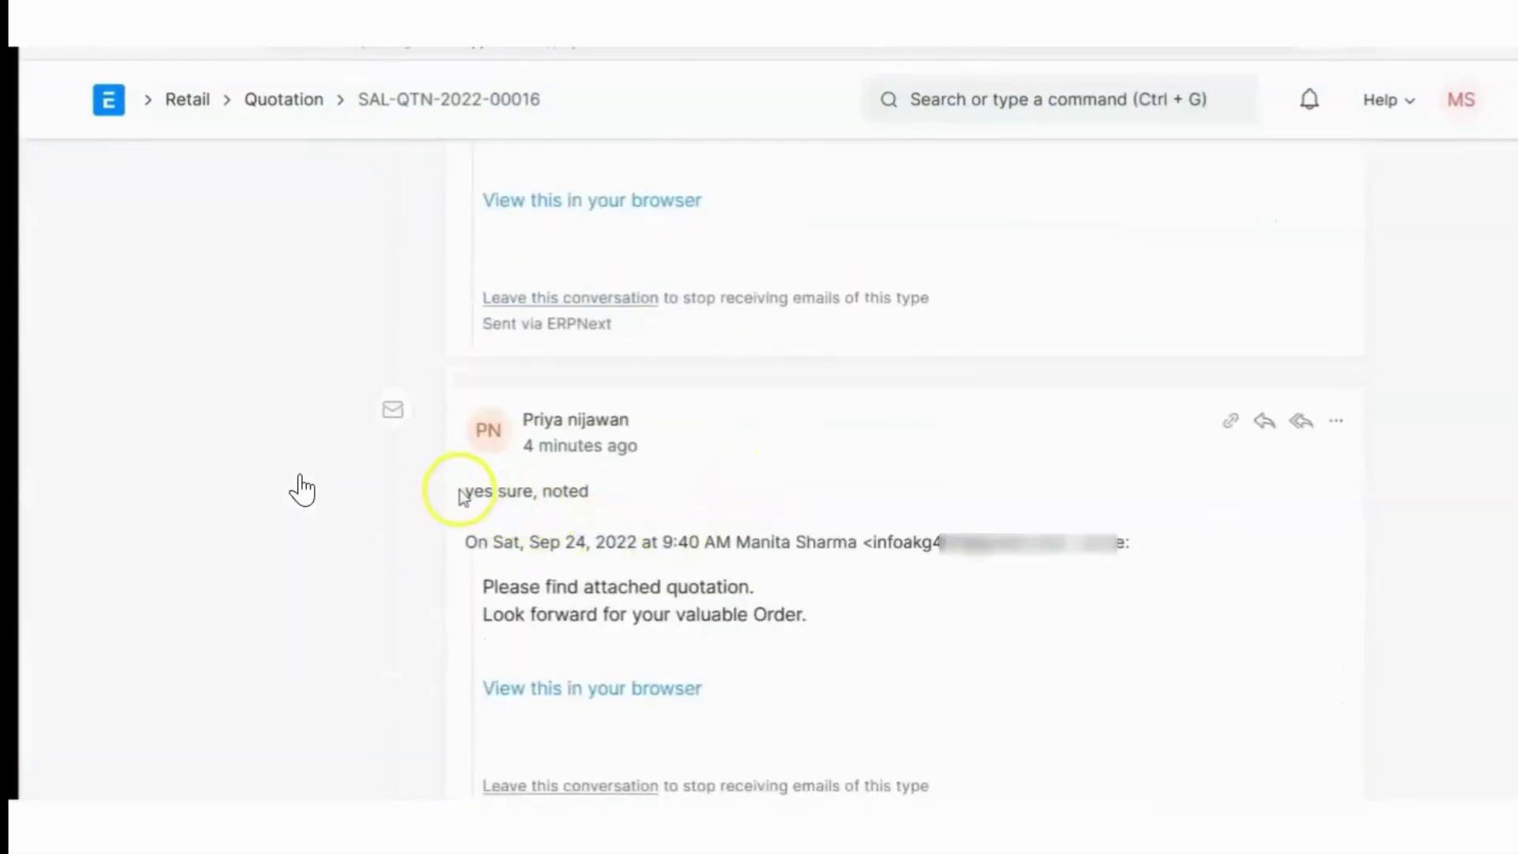
left_click_drag(521, 488, 622, 488)
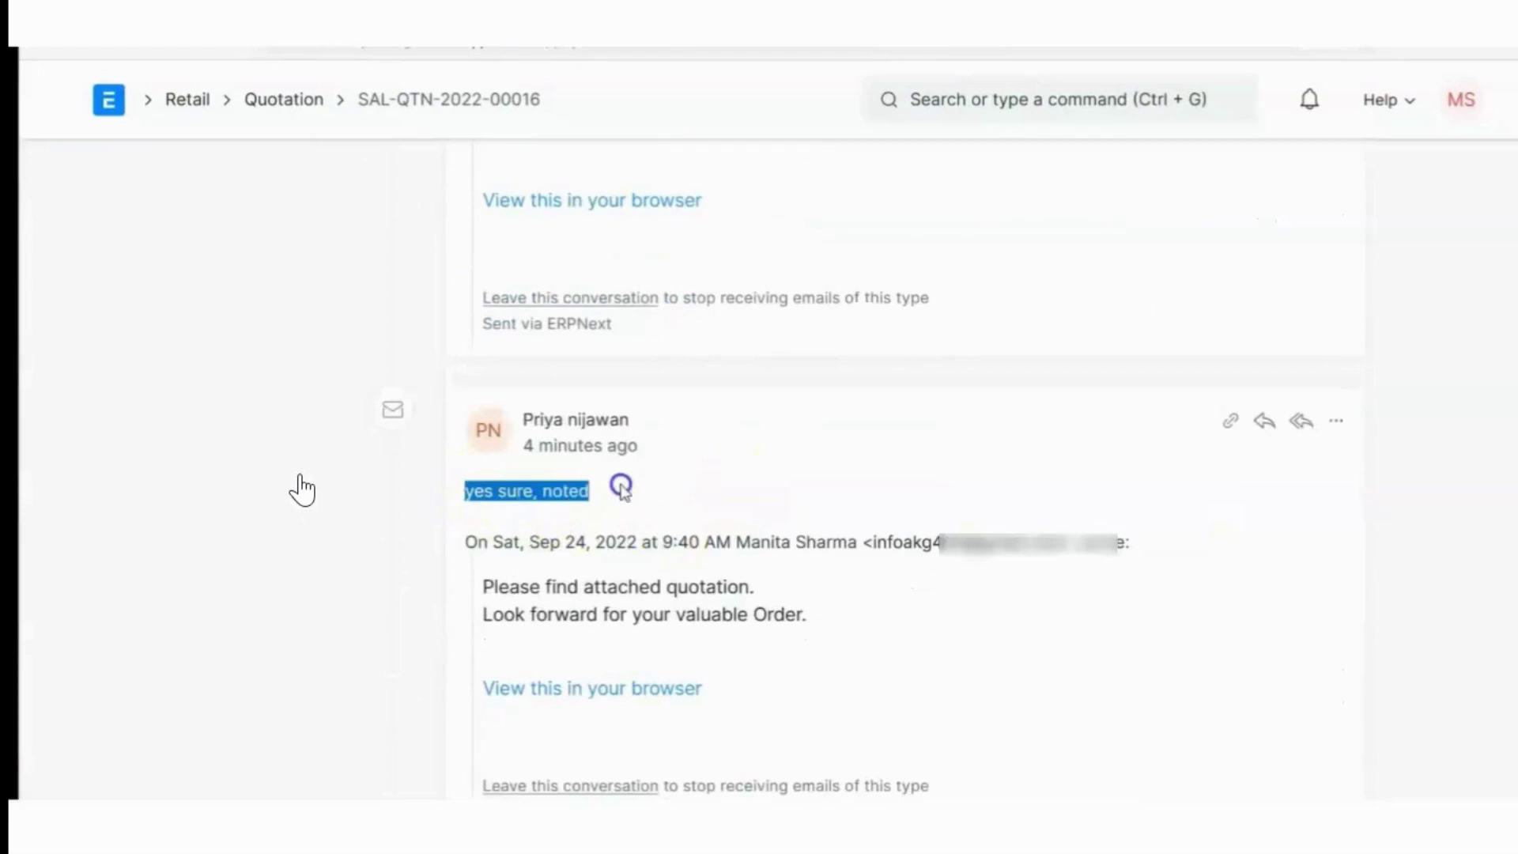
left_click(838, 447)
scroll(871, 490, "up", 5)
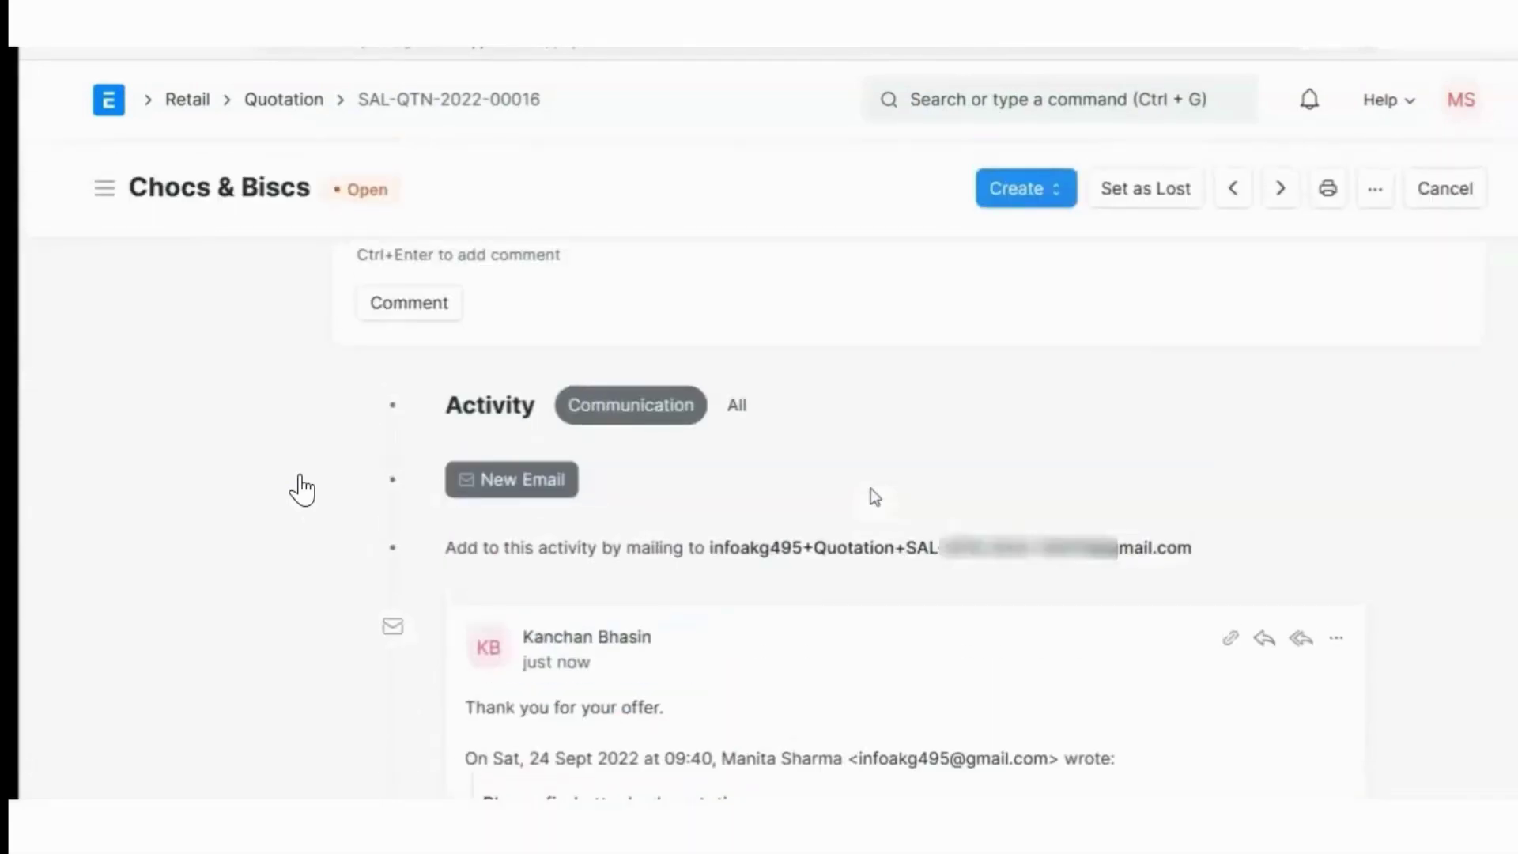
scroll(870, 489, "up", 10)
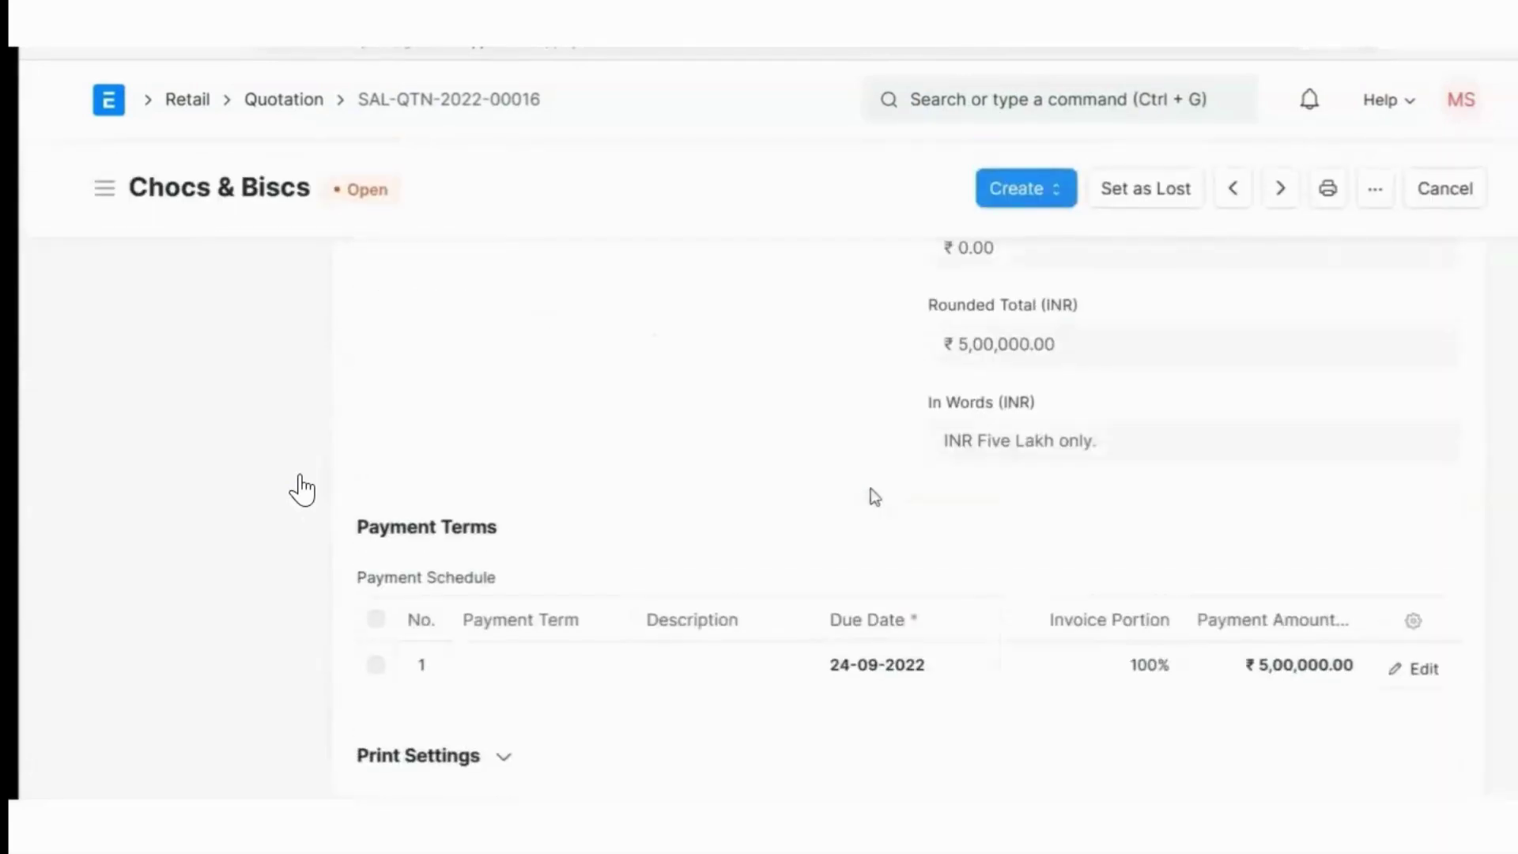